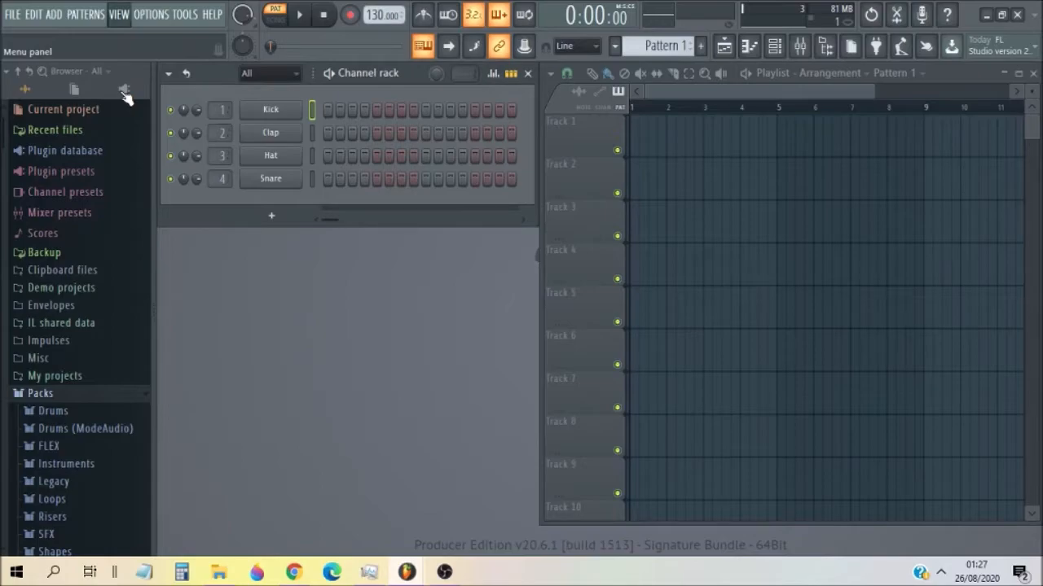
# - Look over the mixer's insert tracks and effect slots, and close the mixer
pyautogui.press('F9')
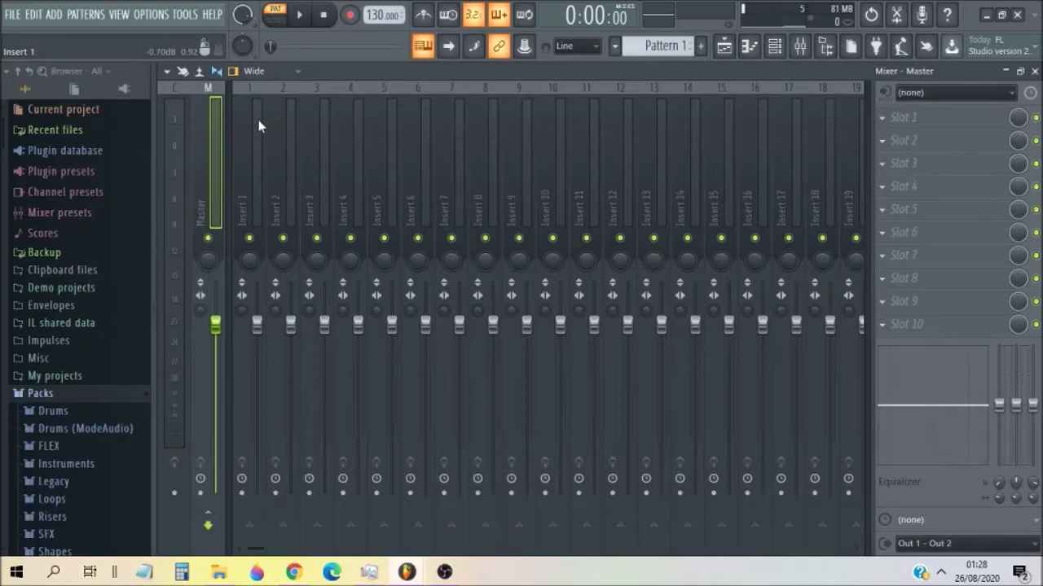
pyautogui.click(1034, 72)
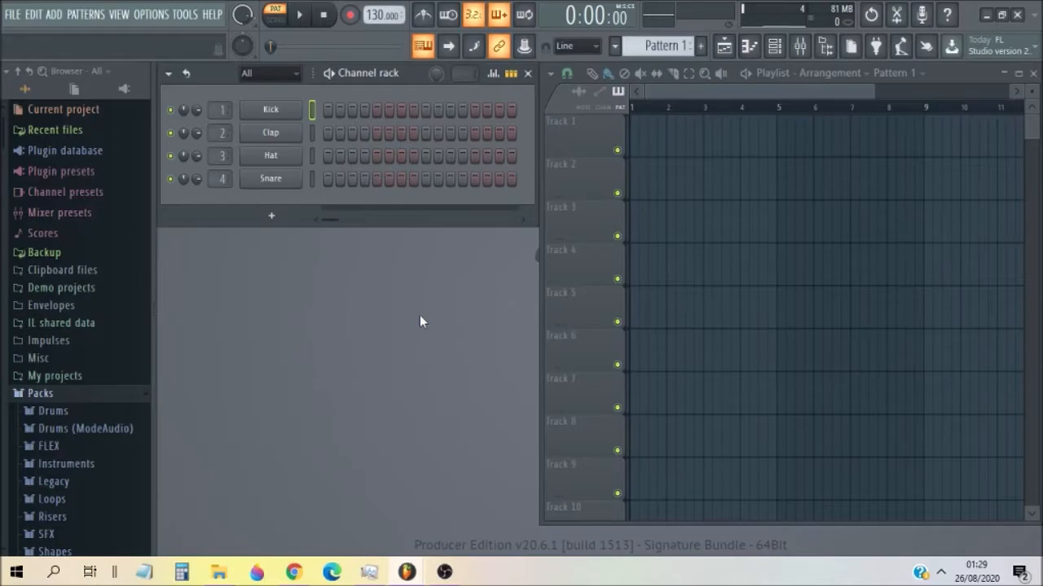
# - Add an FPC drum channel and open its notes in the piano roll
pyautogui.click(53, 14)
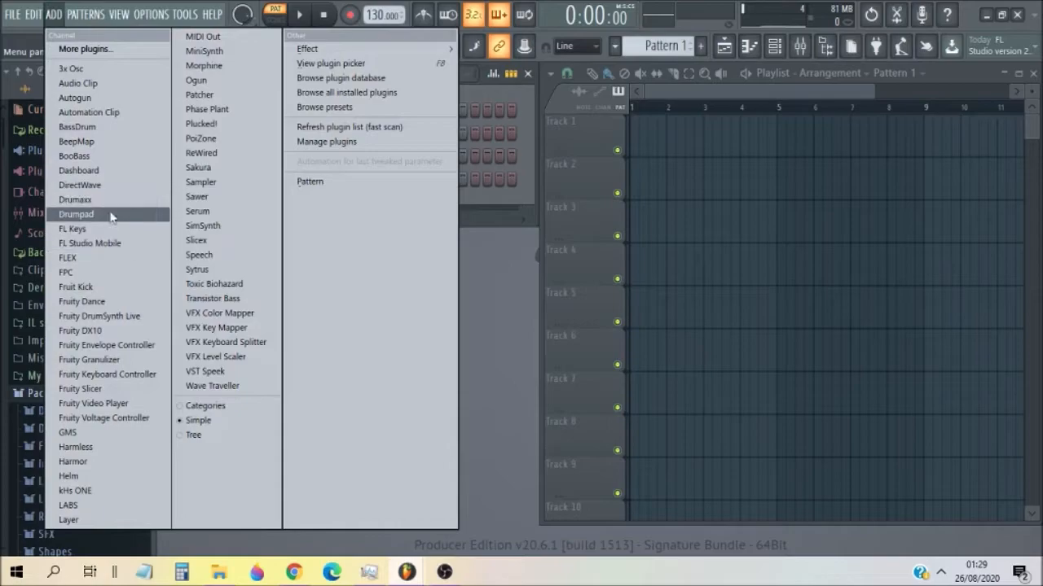
pyautogui.click(121, 272)
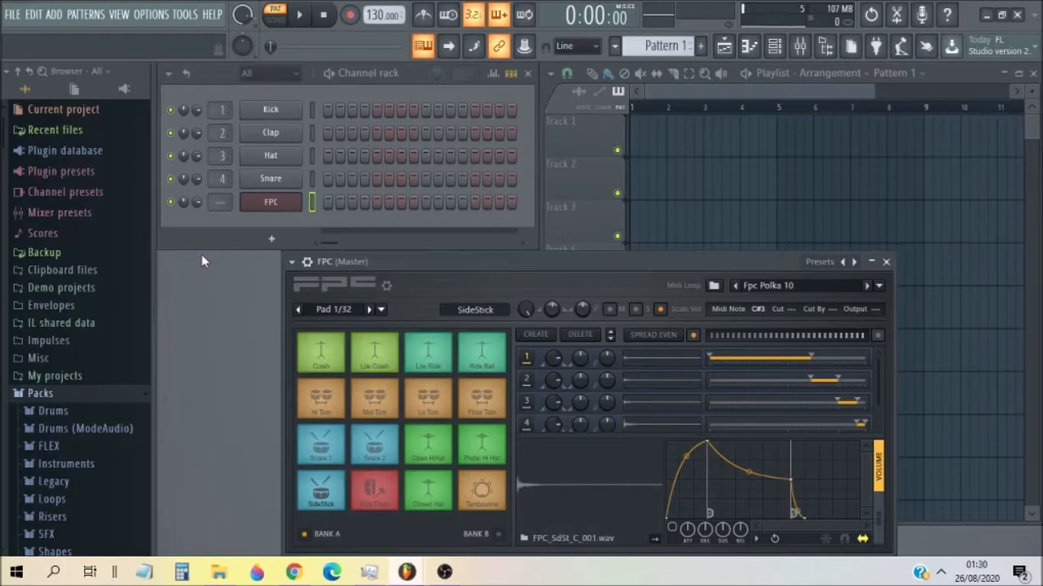
pyautogui.moveTo(422, 264); pyautogui.dragTo(528, 142)
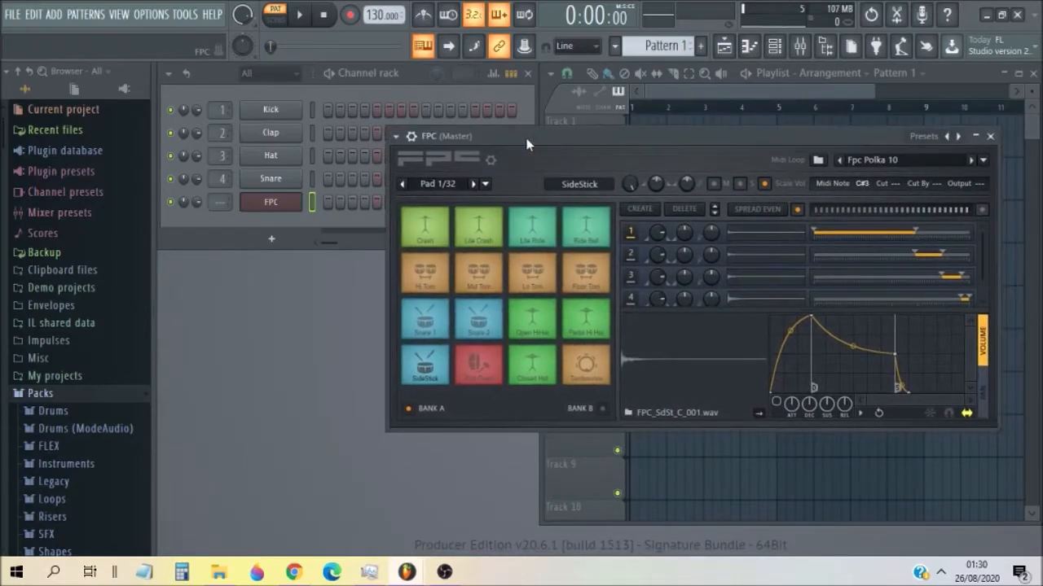
pyautogui.rightClick(289, 210)
pyautogui.click(338, 202)
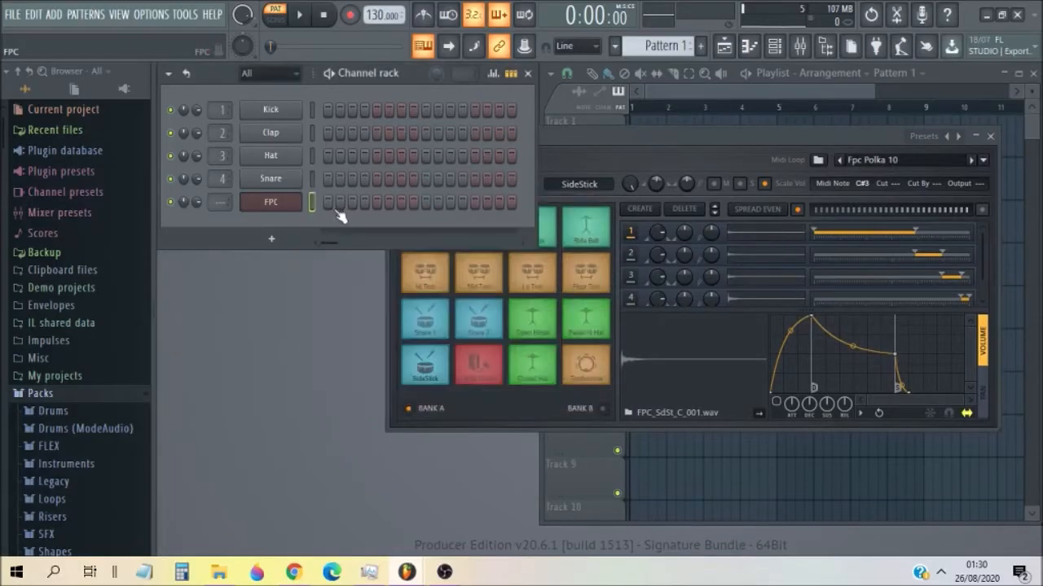
pyautogui.scroll(-5, 339, 216)
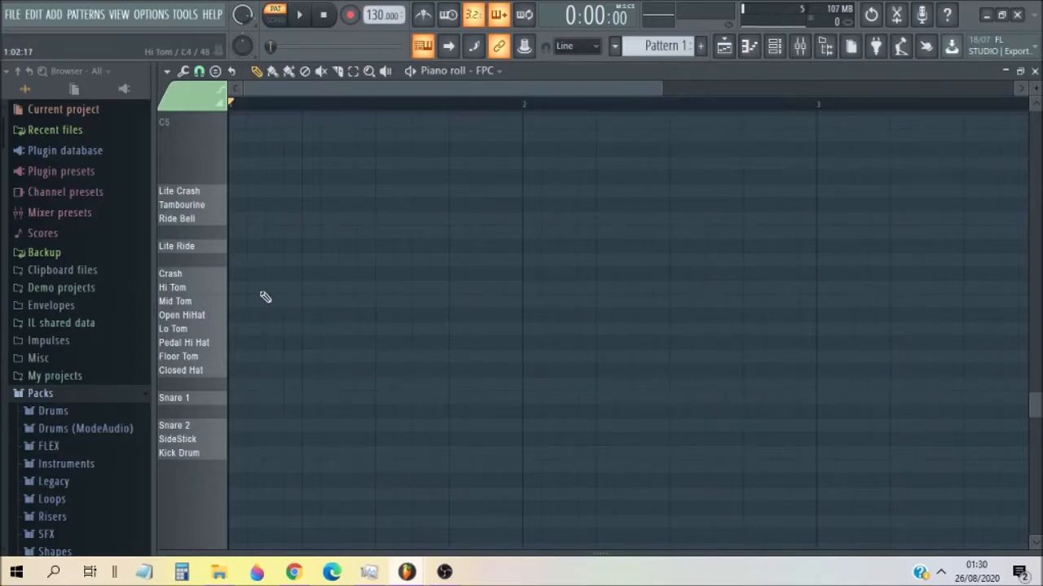
# - Place Crash and Kick Drum notes on beat 1 and Snare 1 and Snare 2 notes on beat 3 of bar 1
pyautogui.click(238, 274)
pyautogui.click(234, 453)
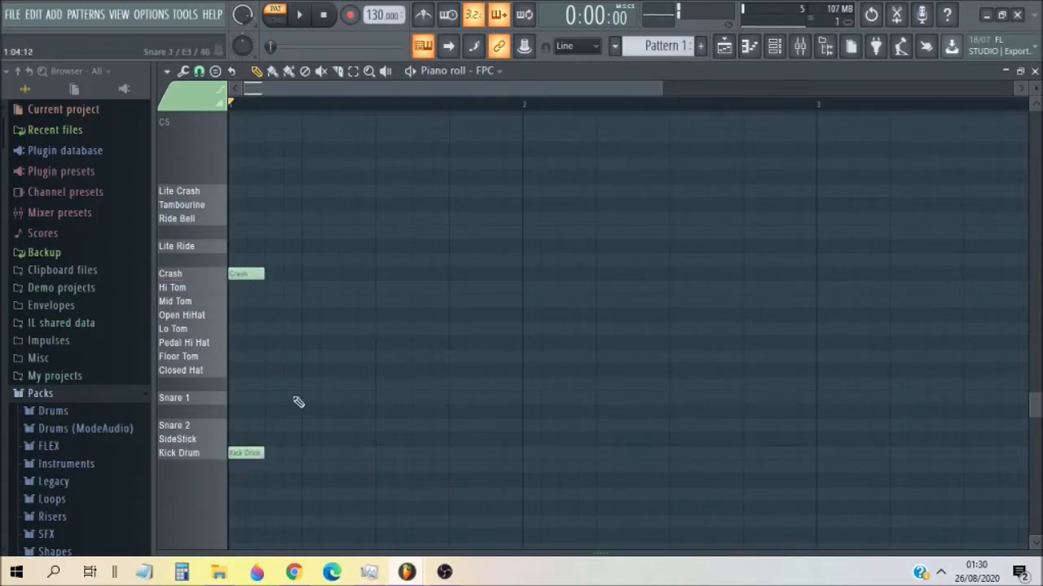
pyautogui.click(277, 401)
pyautogui.rightClick(282, 401)
pyautogui.click(380, 397)
pyautogui.click(389, 426)
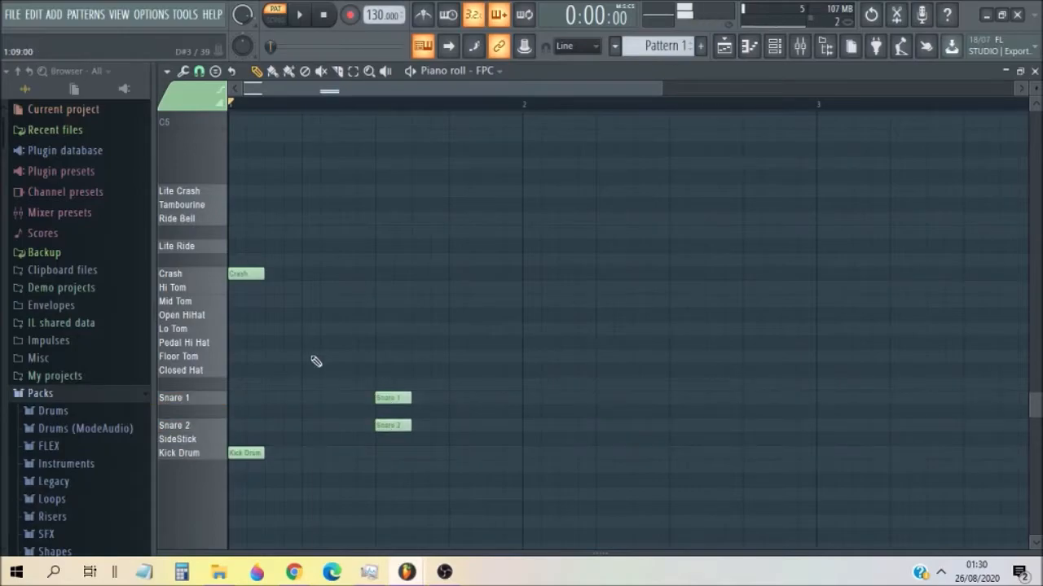
# - Add three Pedal Hi Hat notes before the snares and three after them in bar 1 while playing the pattern
pyautogui.click(277, 343)
pyautogui.click(315, 344)
pyautogui.click(351, 344)
pyautogui.press('space')
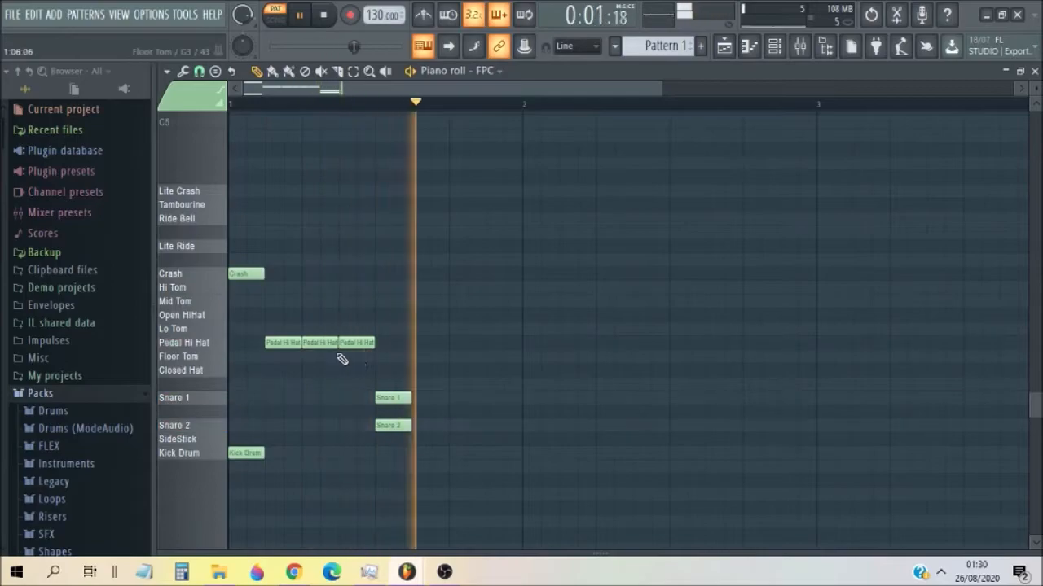
pyautogui.click(430, 343)
pyautogui.click(465, 343)
pyautogui.click(502, 343)
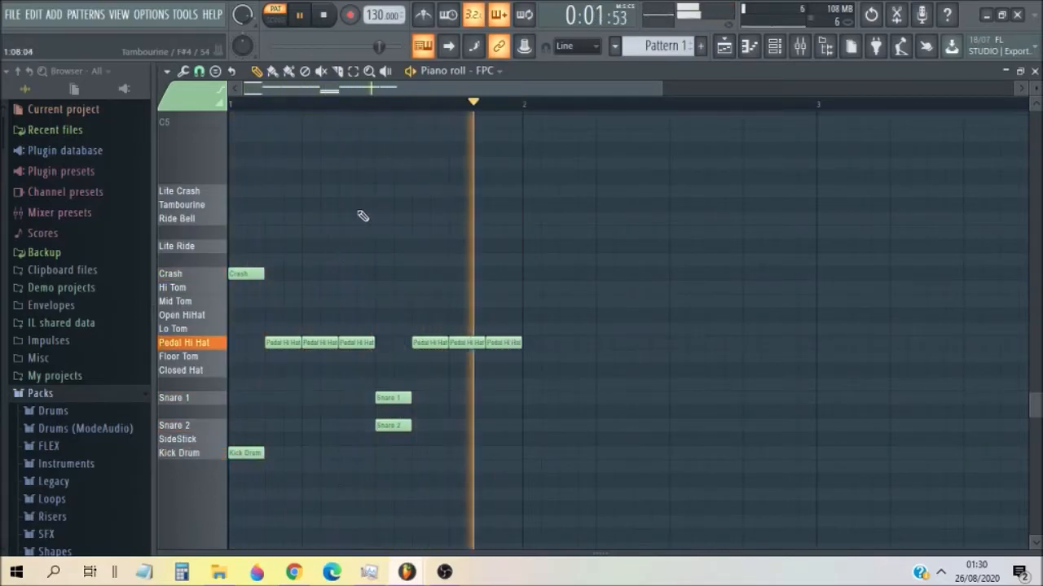
# - Layer Lite Ride on beats 2 and 4, Lo Tom and Floor Tom on beat 1, and Hi Tom and Mid Tom across beat 4
pyautogui.click(316, 246)
pyautogui.click(463, 246)
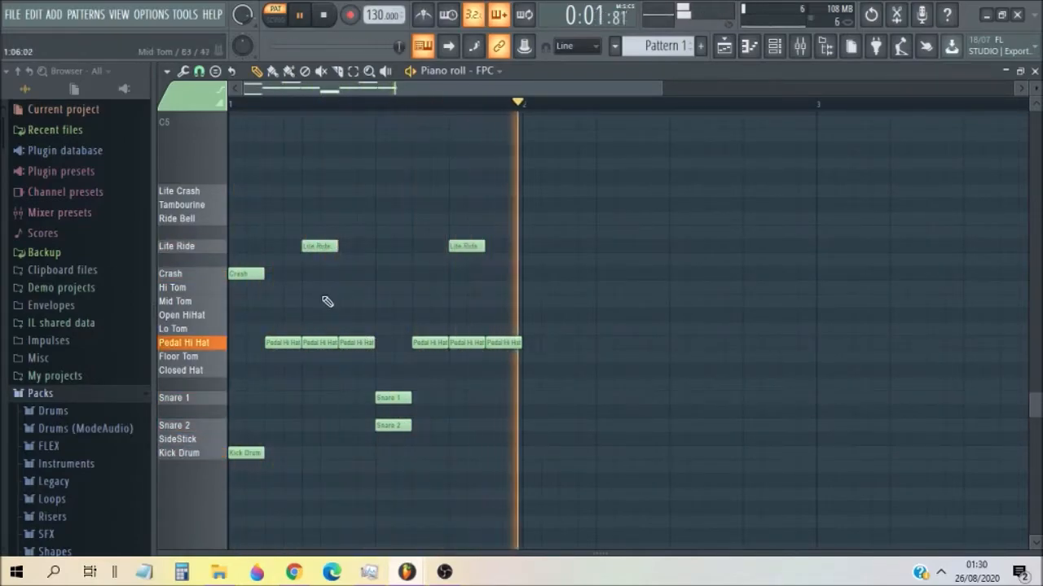
pyautogui.click(244, 328)
pyautogui.click(455, 288)
pyautogui.click(491, 302)
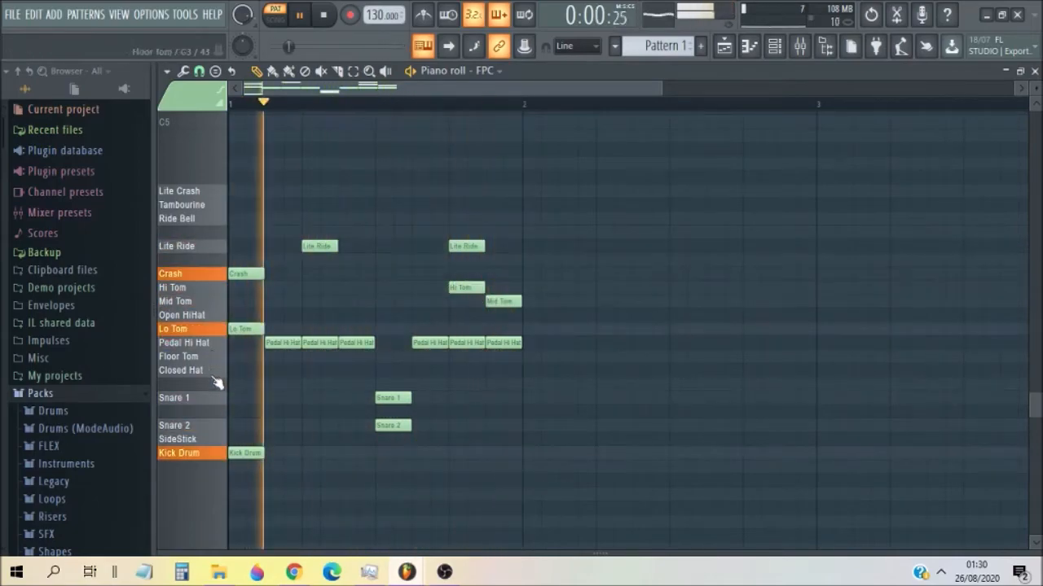
pyautogui.click(240, 356)
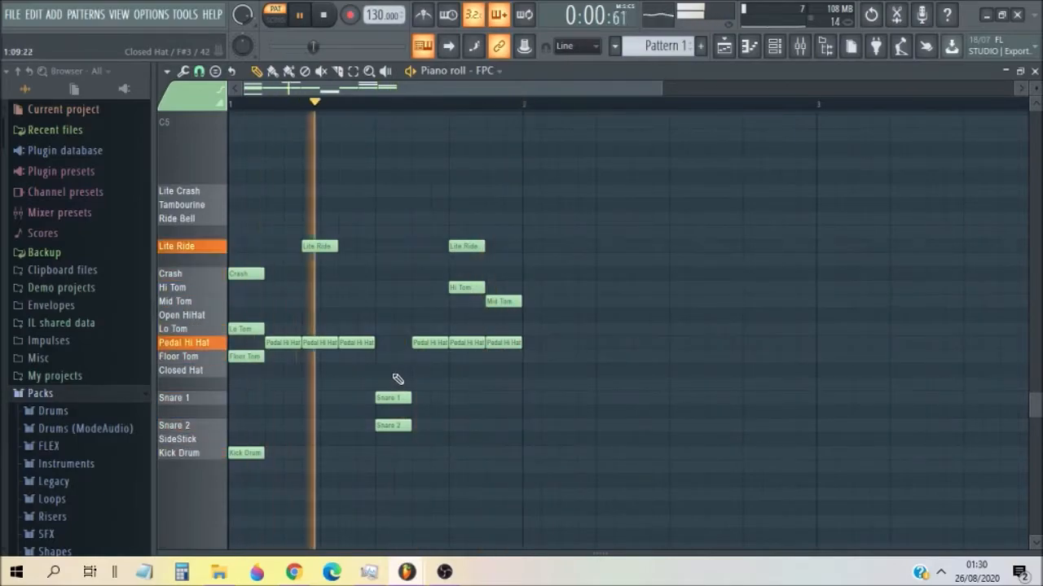
# - Add six short Closed Hat notes after the snares, Open HiHat on beats 3 and 4, and Lite Crash on beats 1 and 3
pyautogui.click(424, 371)
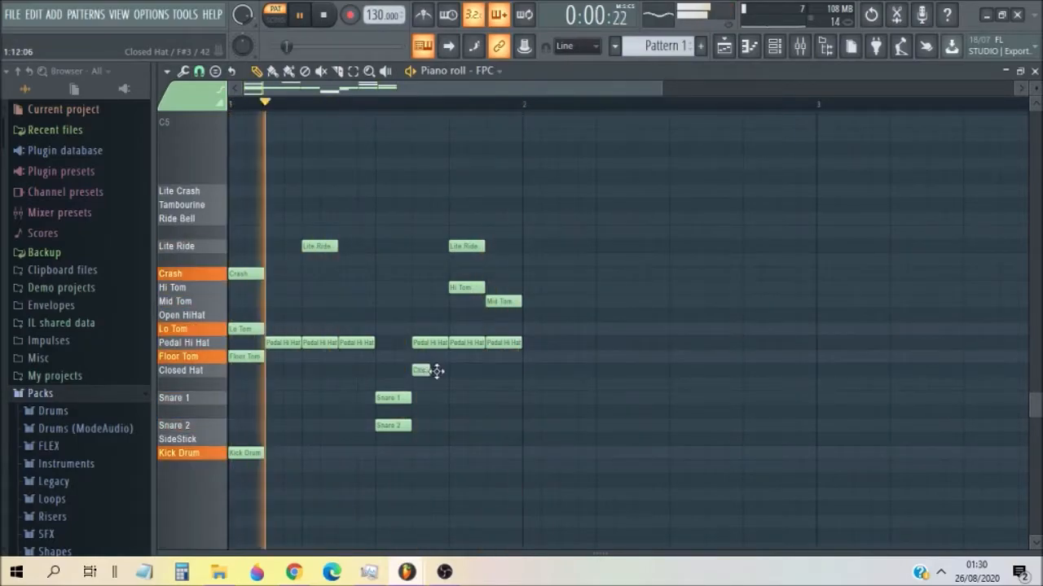
pyautogui.moveTo(437, 371); pyautogui.dragTo(505, 369)
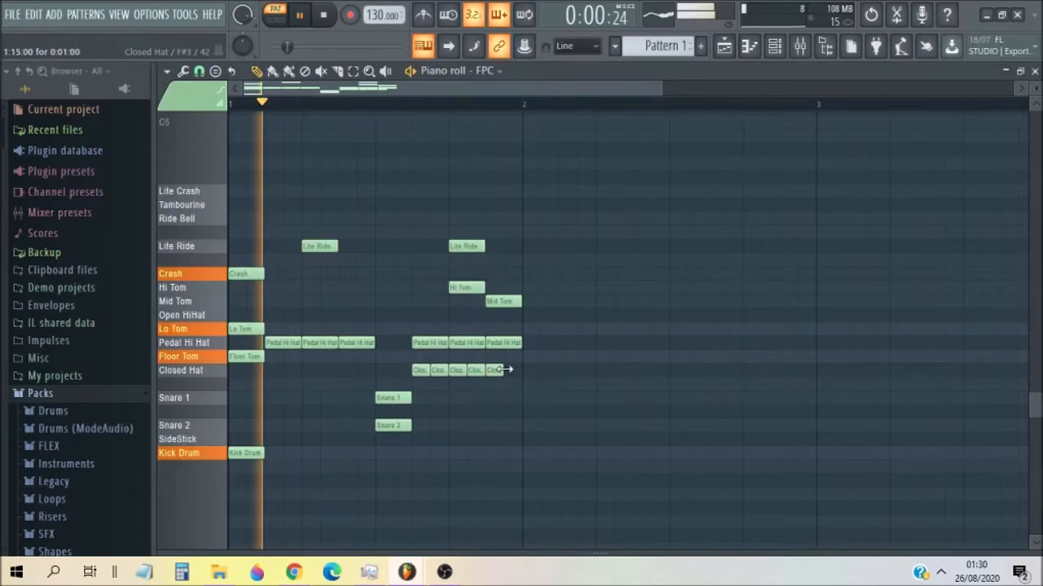
pyautogui.doubleClick(385, 328)
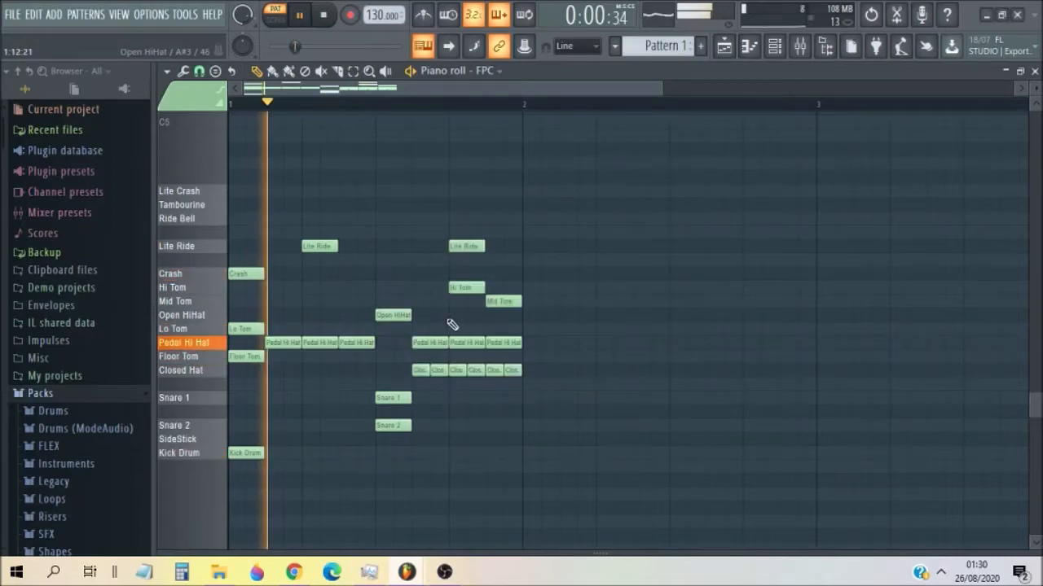
pyautogui.click(452, 318)
pyautogui.moveTo(267, 191); pyautogui.dragTo(229, 189)
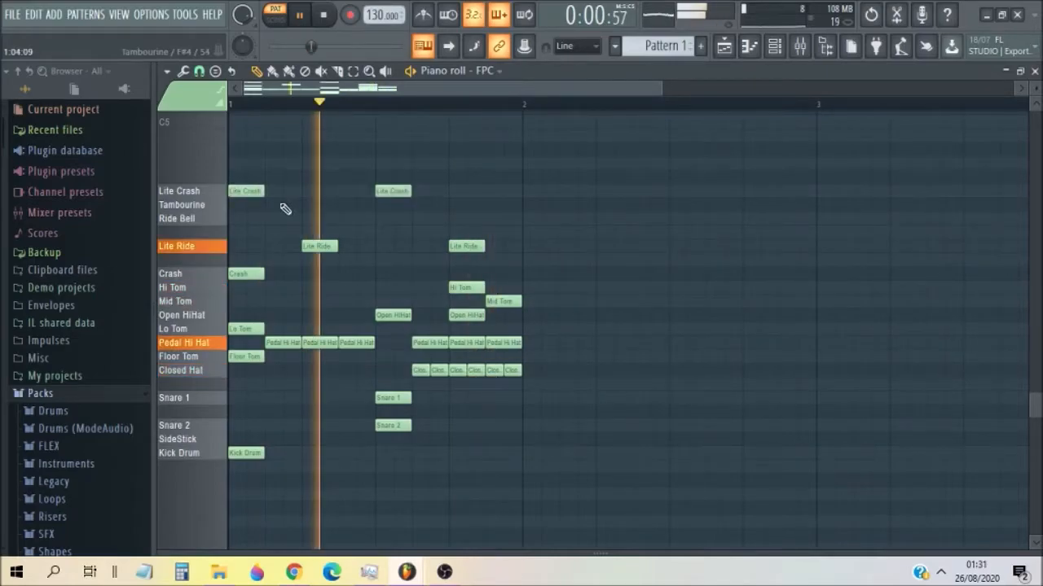
pyautogui.click(317, 205)
pyautogui.click(352, 203)
pyautogui.click(467, 204)
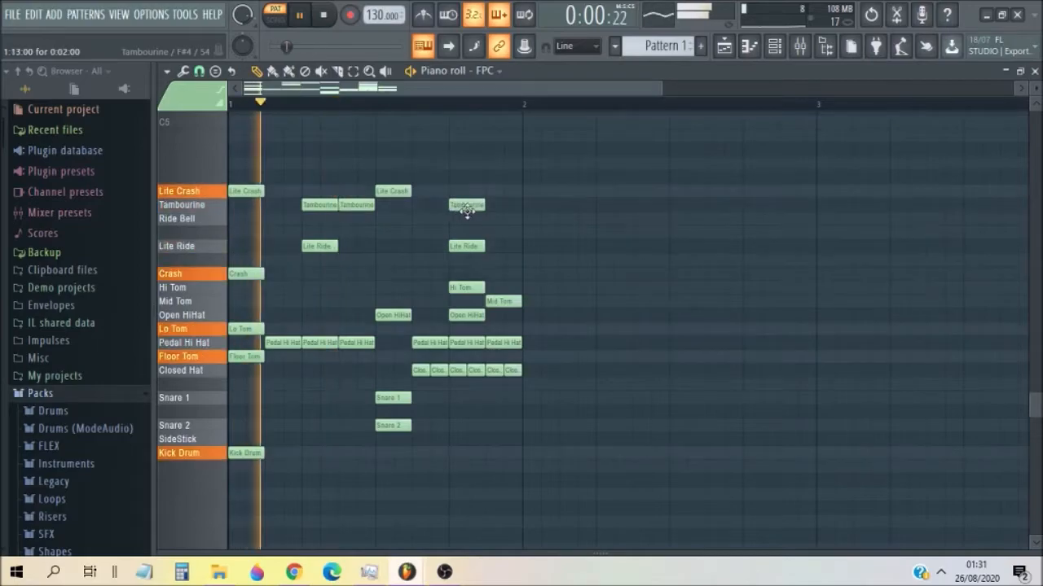
pyautogui.click(500, 205)
pyautogui.rightClick(500, 205)
pyautogui.rightClick(464, 207)
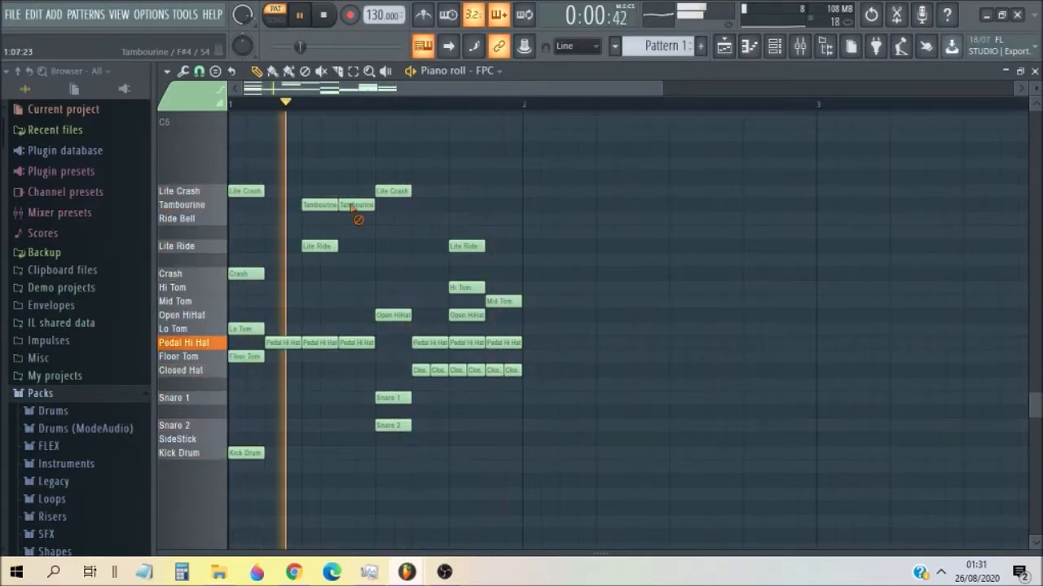
pyautogui.rightClick(356, 207)
pyautogui.rightClick(320, 207)
pyautogui.click(317, 218)
pyautogui.click(466, 219)
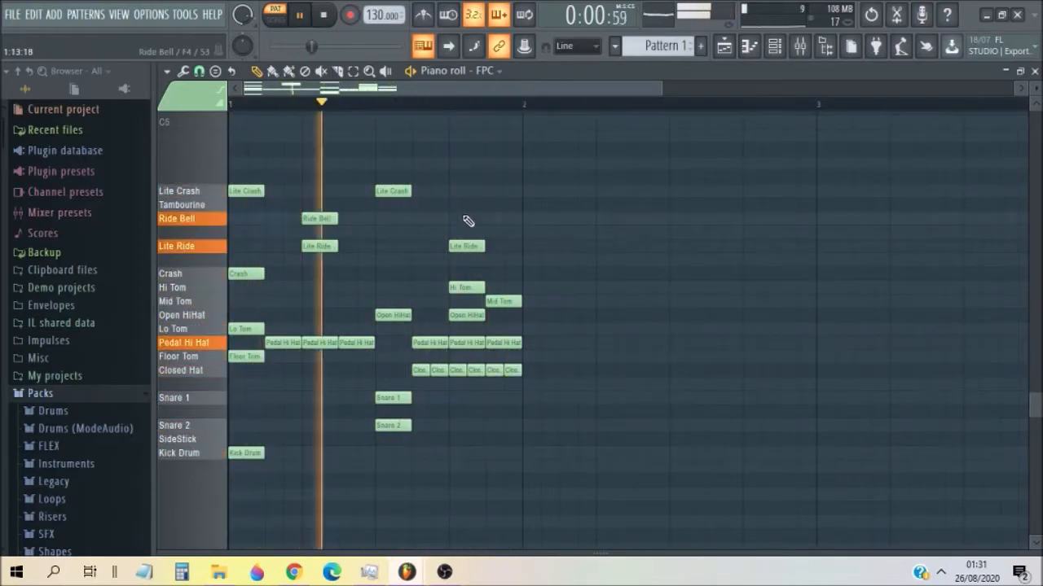
pyautogui.click(505, 218)
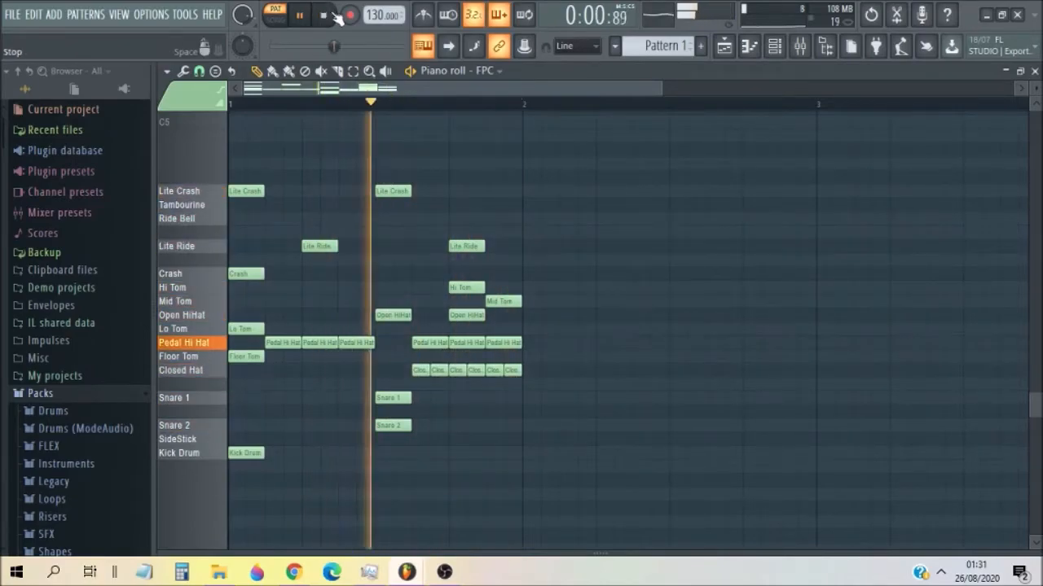
# - Stop playback, erase every note in the FPC piano roll and close it
pyautogui.click(333, 15)
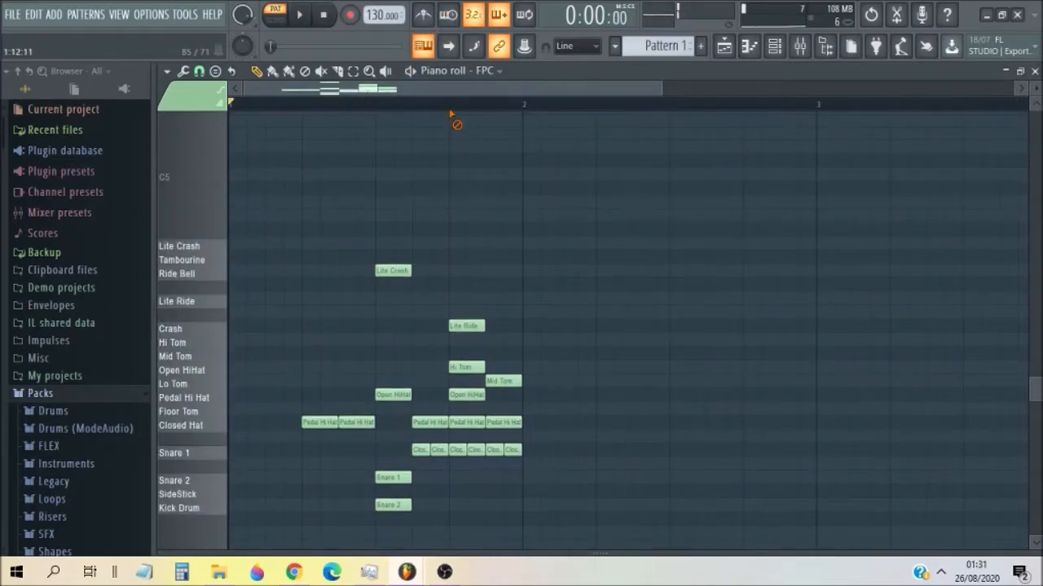
pyautogui.moveTo(450, 114)
pyautogui.mouseDown()
pyautogui.moveTo(340, 459)
pyautogui.moveTo(392, 278)
pyautogui.mouseUp()
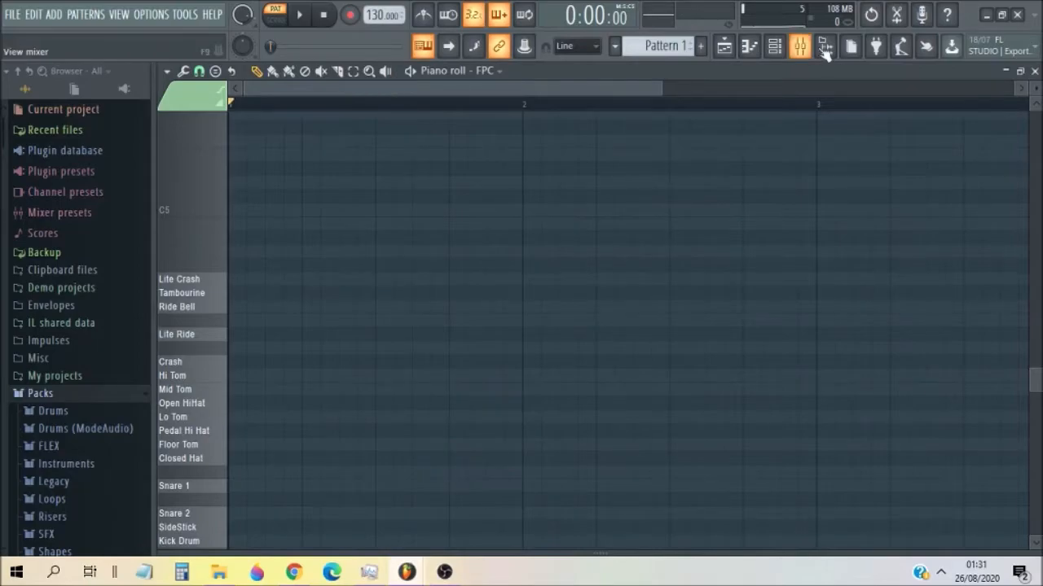
pyautogui.click(1034, 71)
# - Load the fpc_jazzgroove_04 MIDI loop from Jazz Loops into FPC and play the pattern
pyautogui.moveTo(588, 132); pyautogui.dragTo(489, 155)
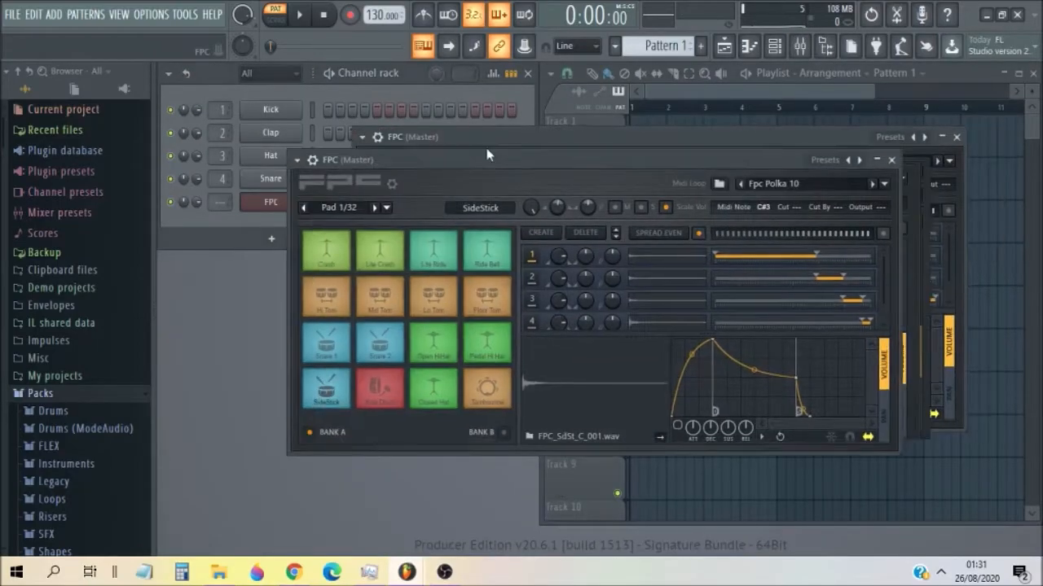
pyautogui.click(873, 184)
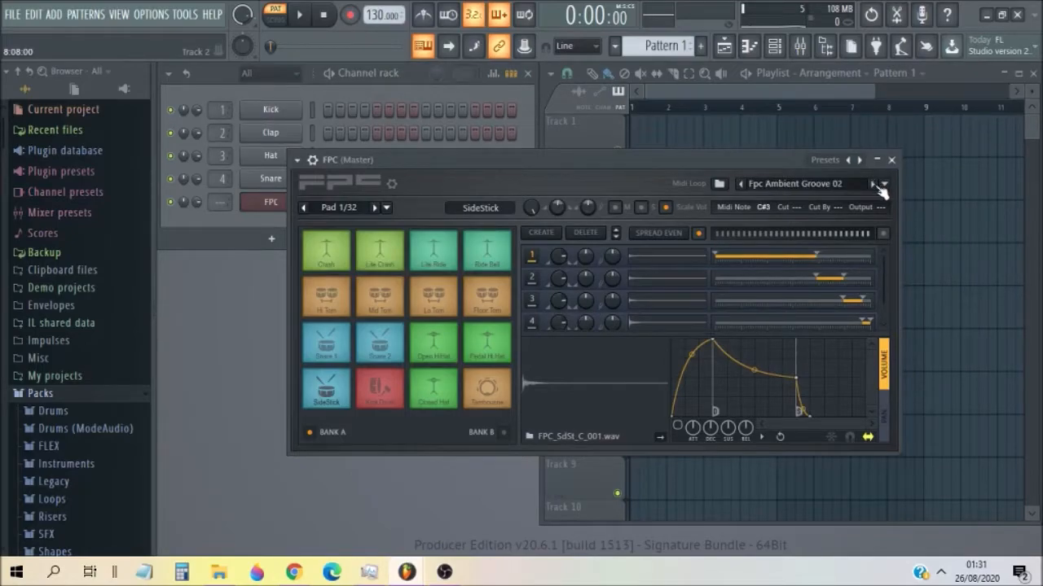
pyautogui.click(882, 186)
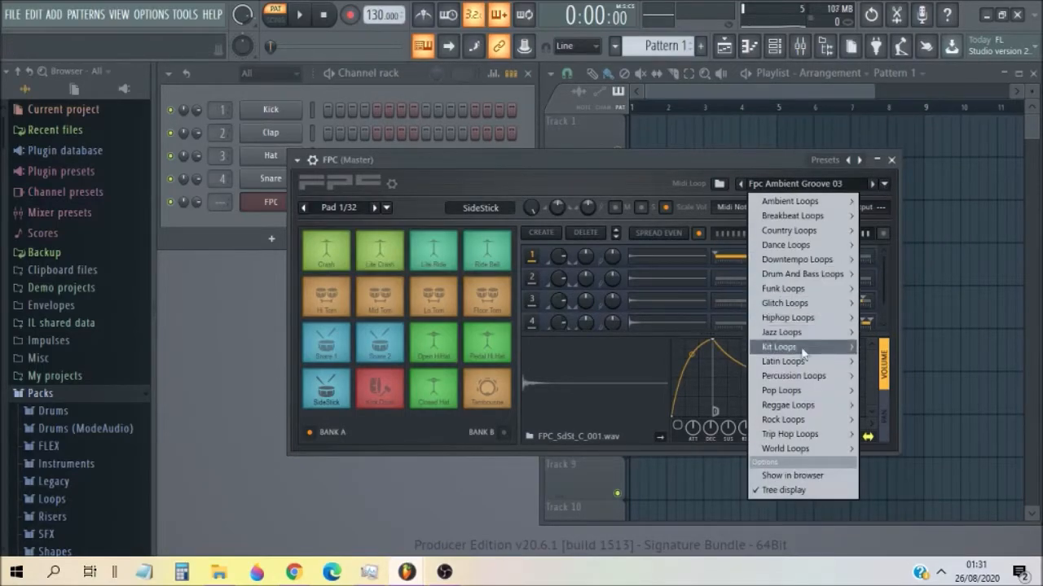
pyautogui.moveTo(802, 334)
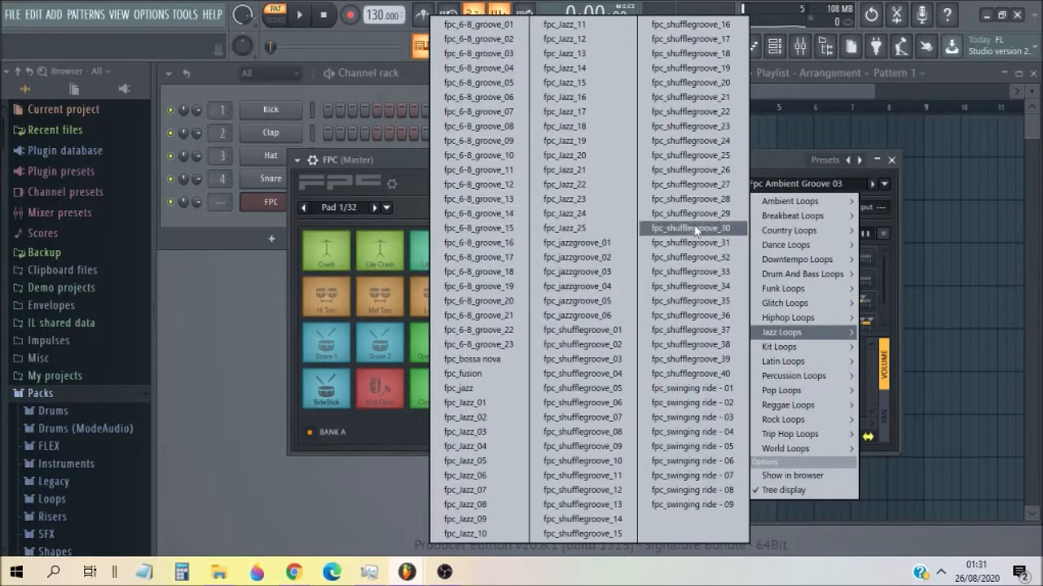
pyautogui.click(588, 287)
pyautogui.moveTo(548, 156); pyautogui.dragTo(721, 191)
pyautogui.click(310, 16)
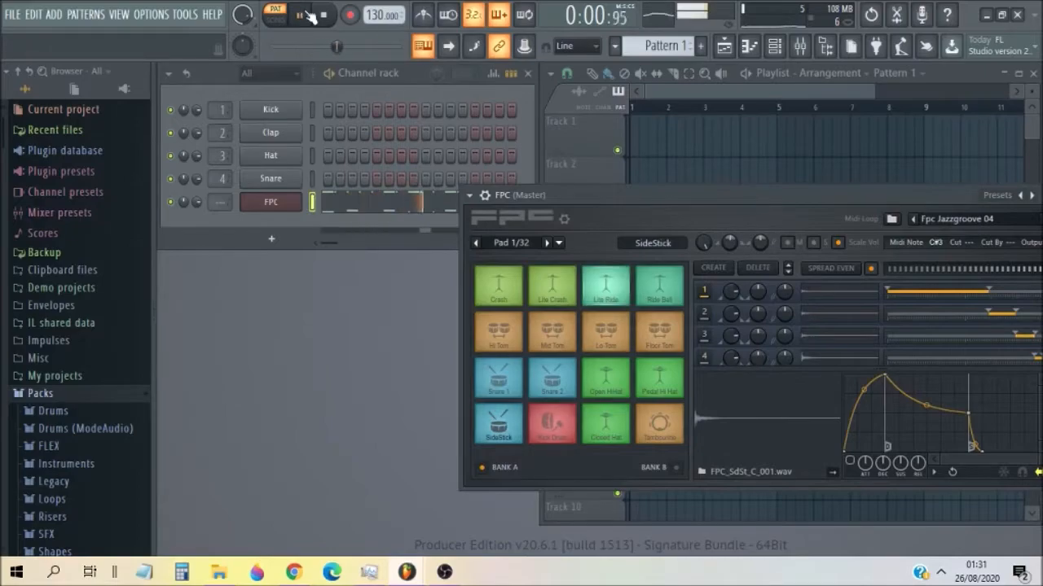
# - Switch the playing FPC MIDI loop to fpc_shufflegroove_36 from Jazz Loops
pyautogui.moveTo(768, 197); pyautogui.dragTo(532, 131)
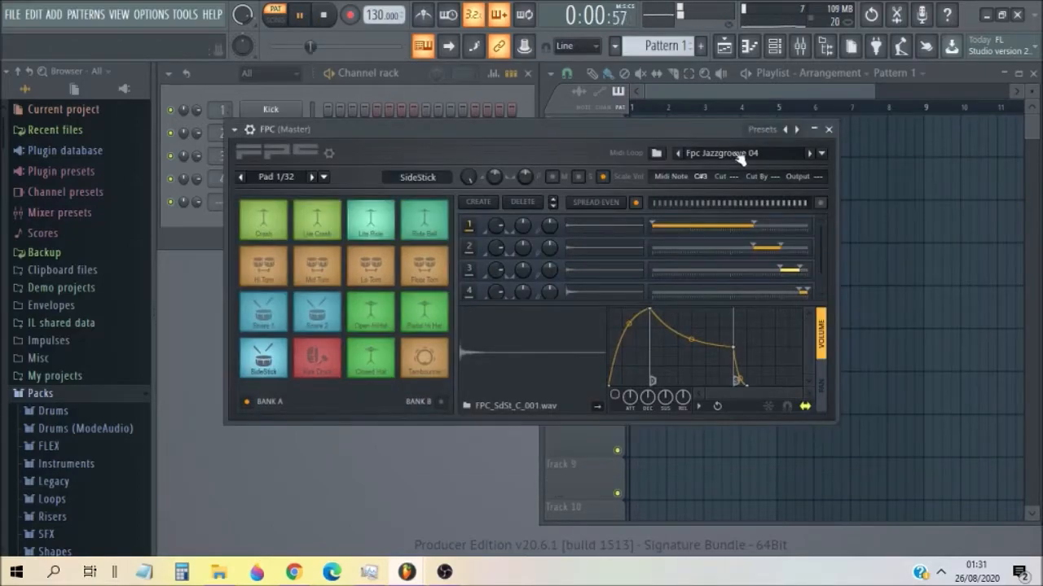
pyautogui.click(821, 152)
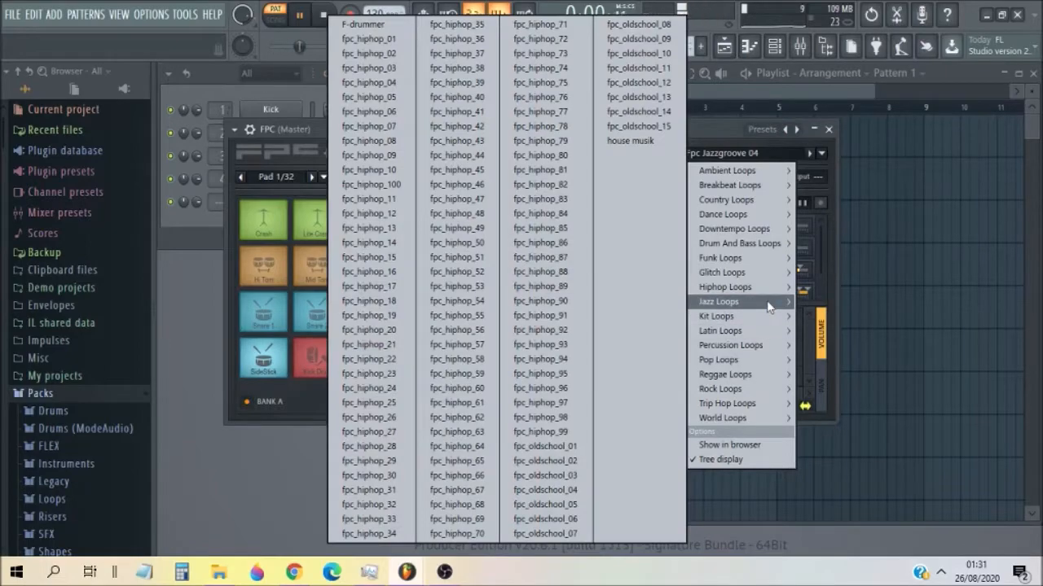
pyautogui.moveTo(769, 306)
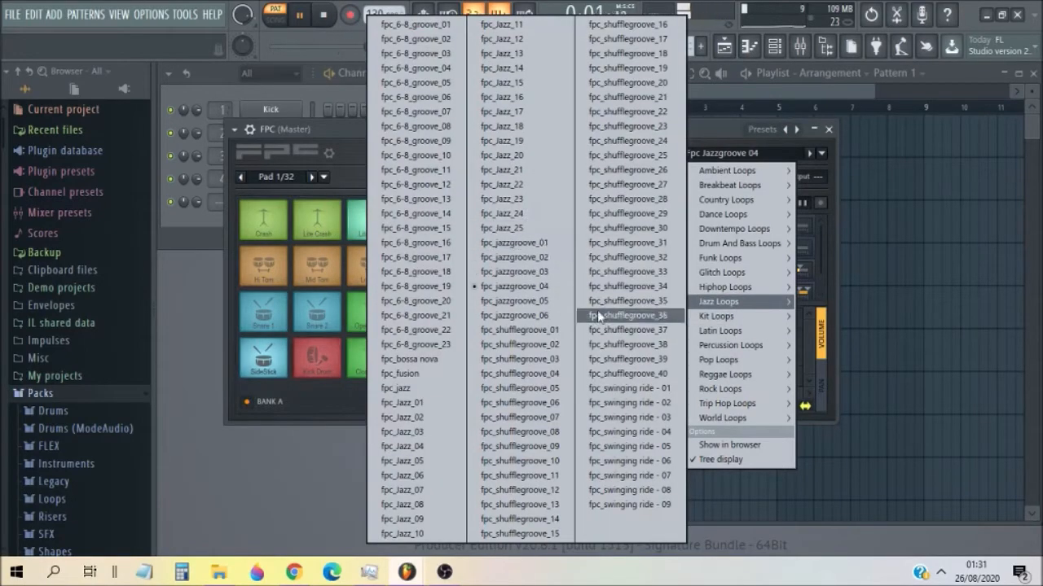
pyautogui.click(631, 317)
# - Replace the FPC MIDI loop with fpc_breakbeats_12 from Breakbeat Loops
pyautogui.click(820, 153)
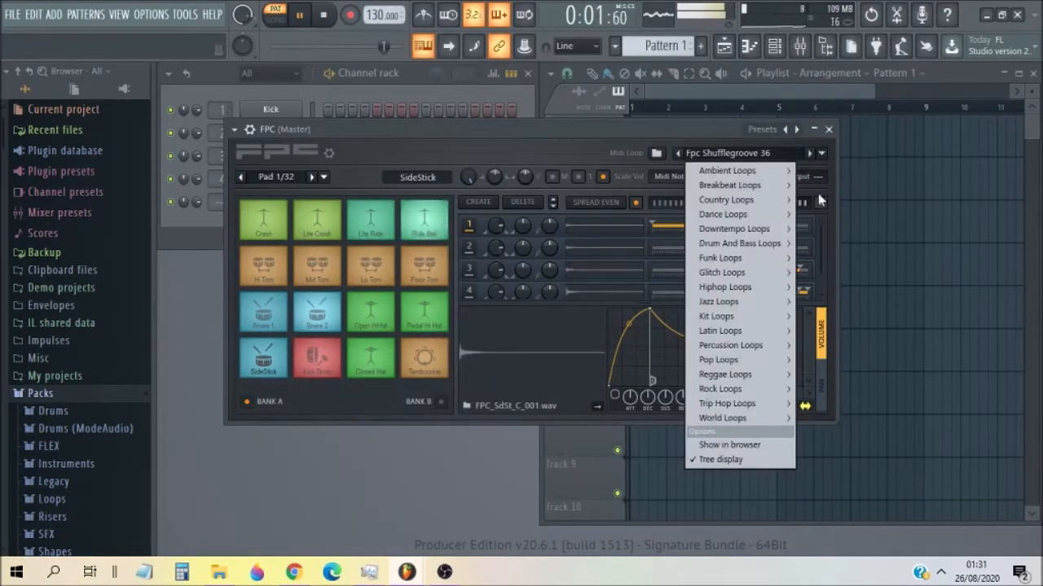
pyautogui.moveTo(774, 289)
pyautogui.moveTo(761, 185)
pyautogui.click(405, 231)
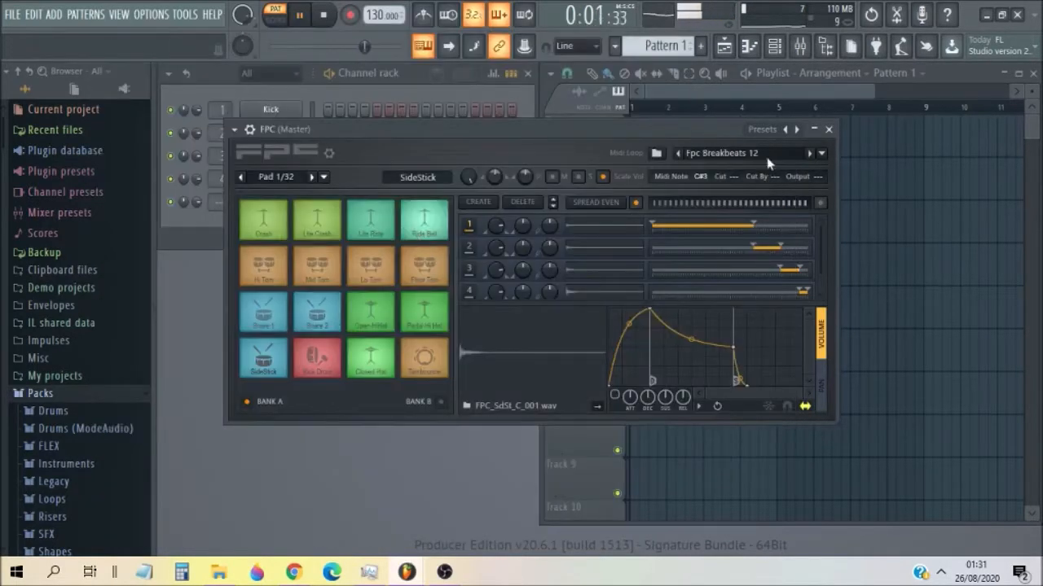
# - Switch the playing FPC MIDI loop to Fpc Triphop 24 from Trip Hop Loops
pyautogui.click(820, 153)
pyautogui.moveTo(770, 332)
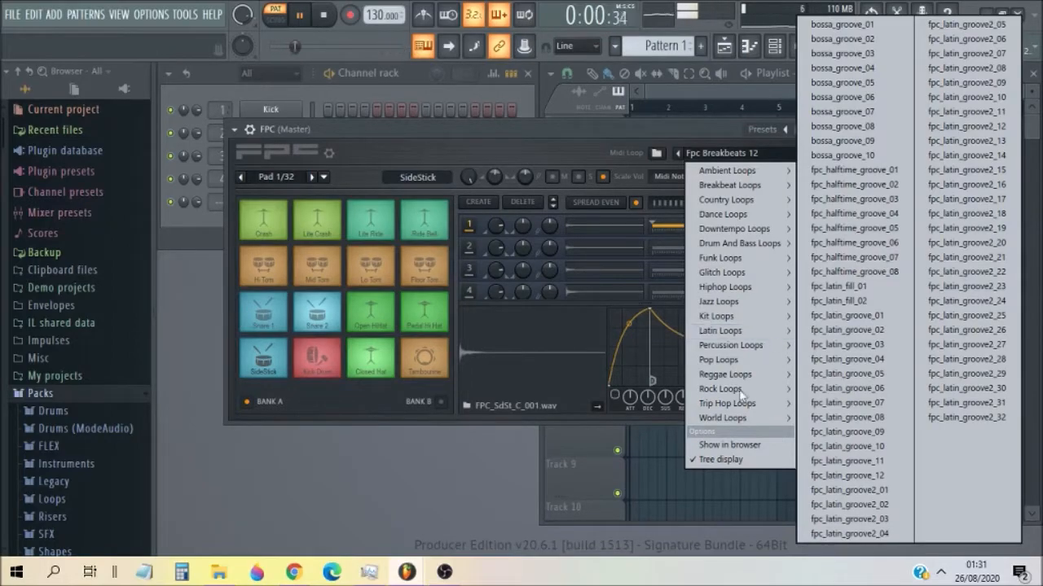
pyautogui.moveTo(765, 403)
pyautogui.click(461, 359)
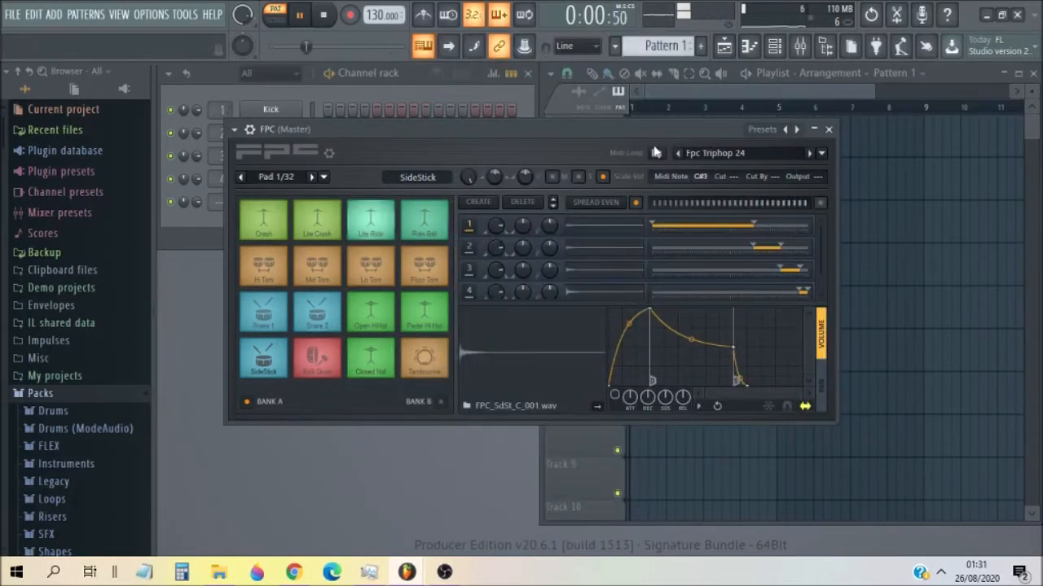
# - Close the FPC window, stop playback and replace the FPC channel with Fruit Kick
pyautogui.click(829, 129)
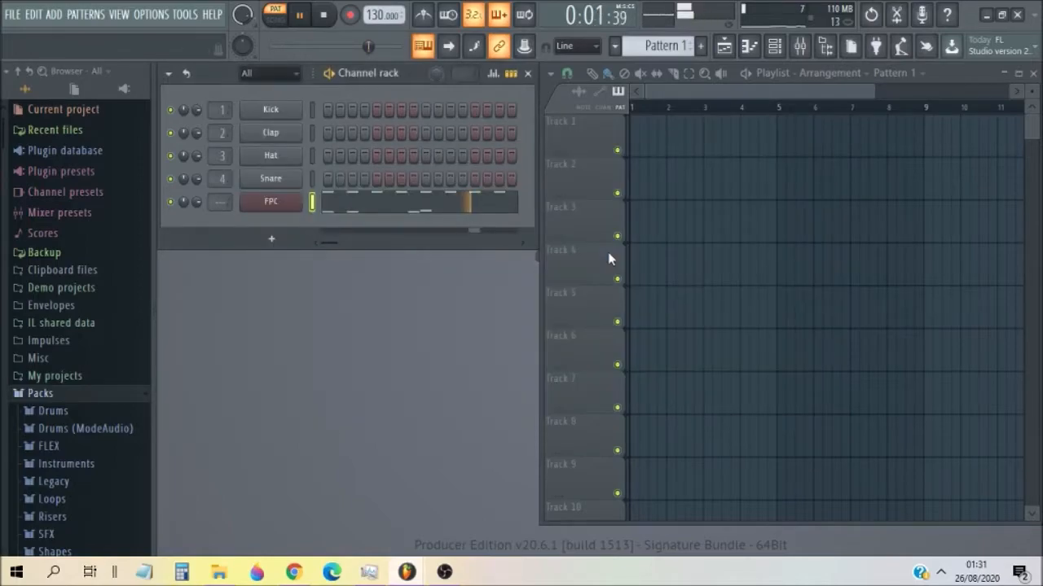
pyautogui.press('space')
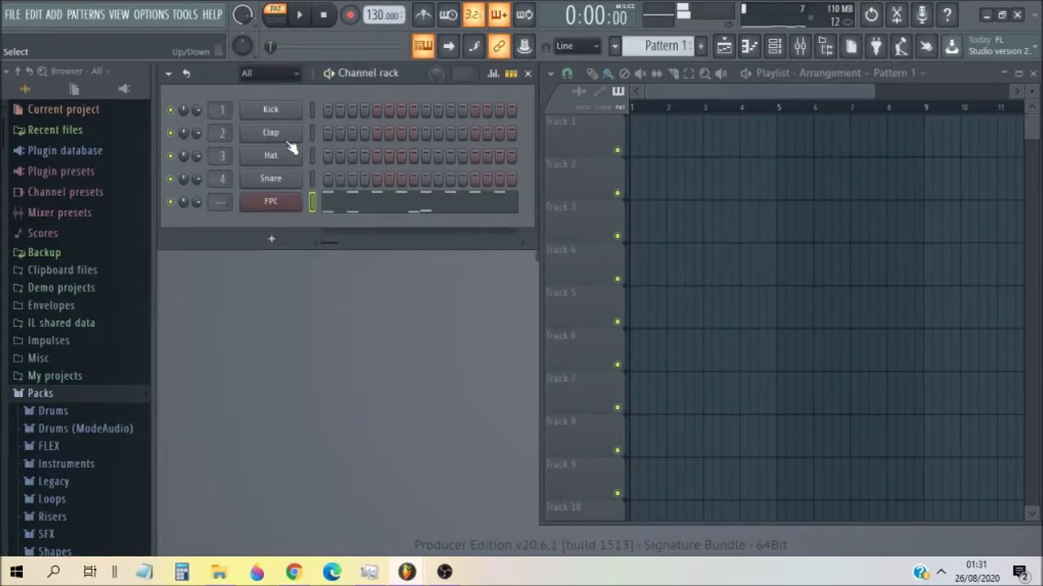
pyautogui.rightClick(298, 199)
pyautogui.moveTo(403, 328)
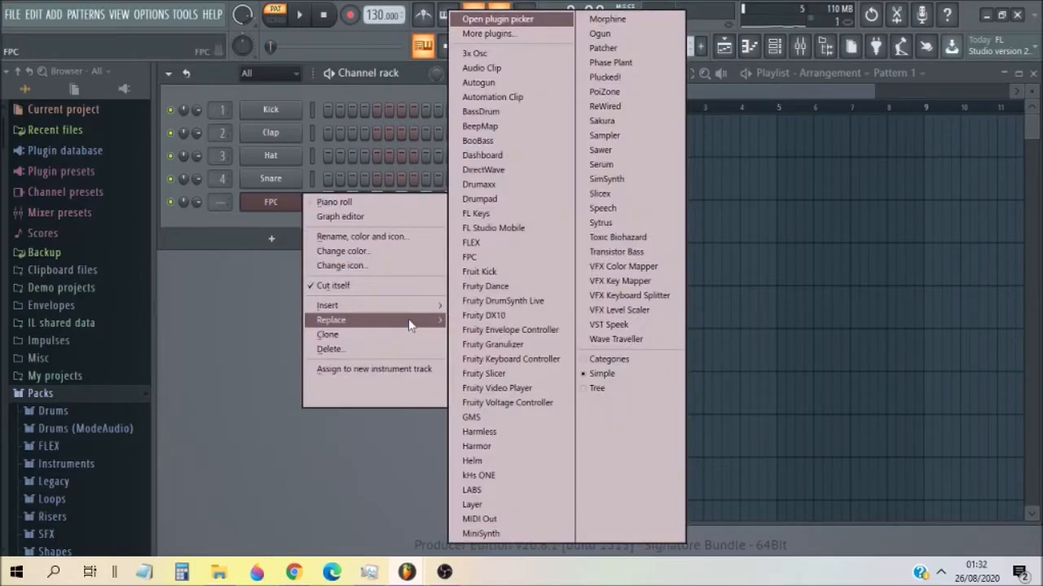
pyautogui.click(480, 272)
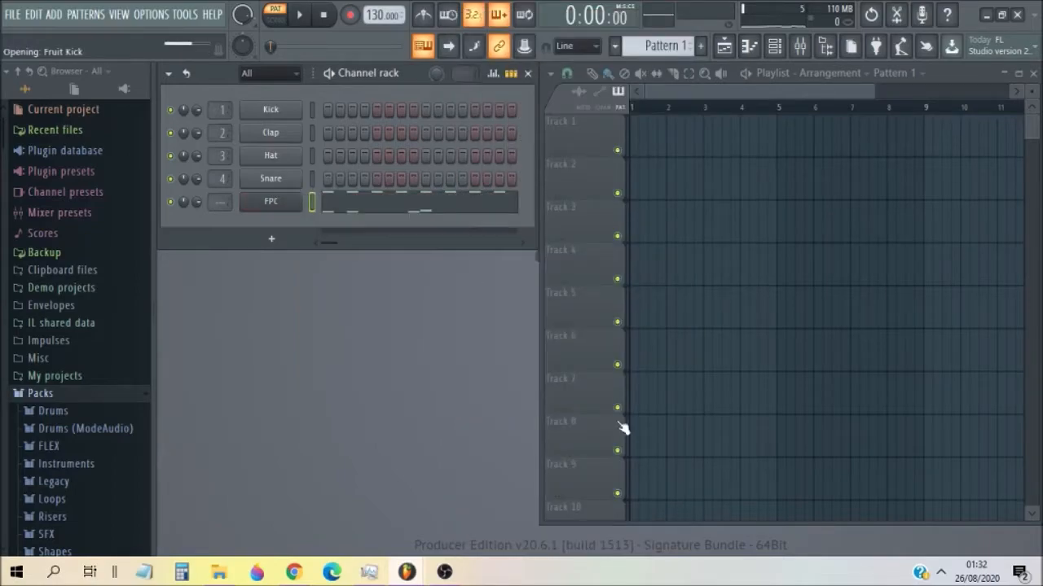
# - Erase all the notes inherited from FPC in the Fruit Kick piano roll and close it
pyautogui.click(411, 209)
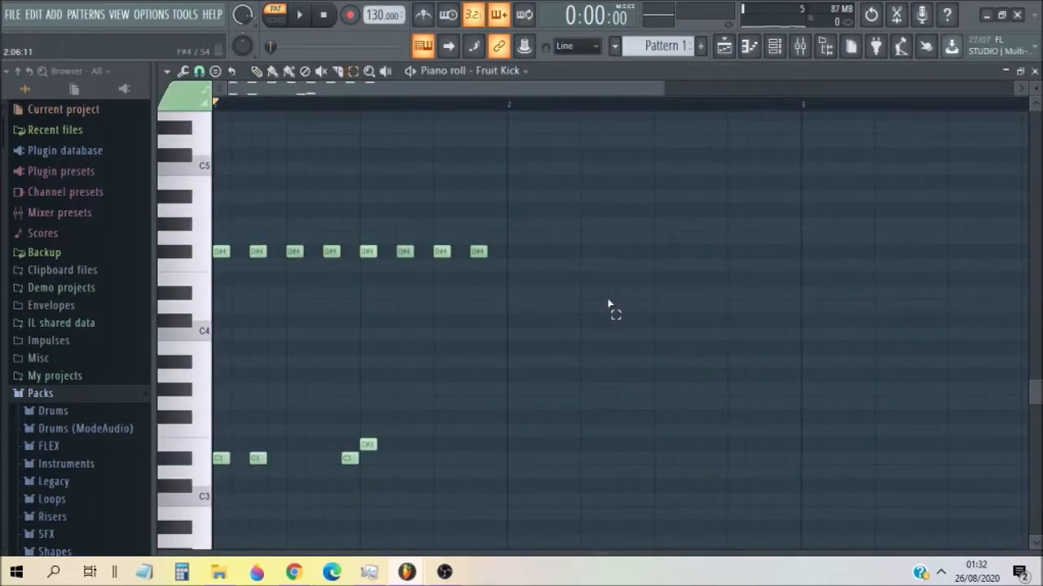
pyautogui.moveTo(608, 304); pyautogui.dragTo(215, 236)
pyautogui.moveTo(534, 384); pyautogui.dragTo(333, 479)
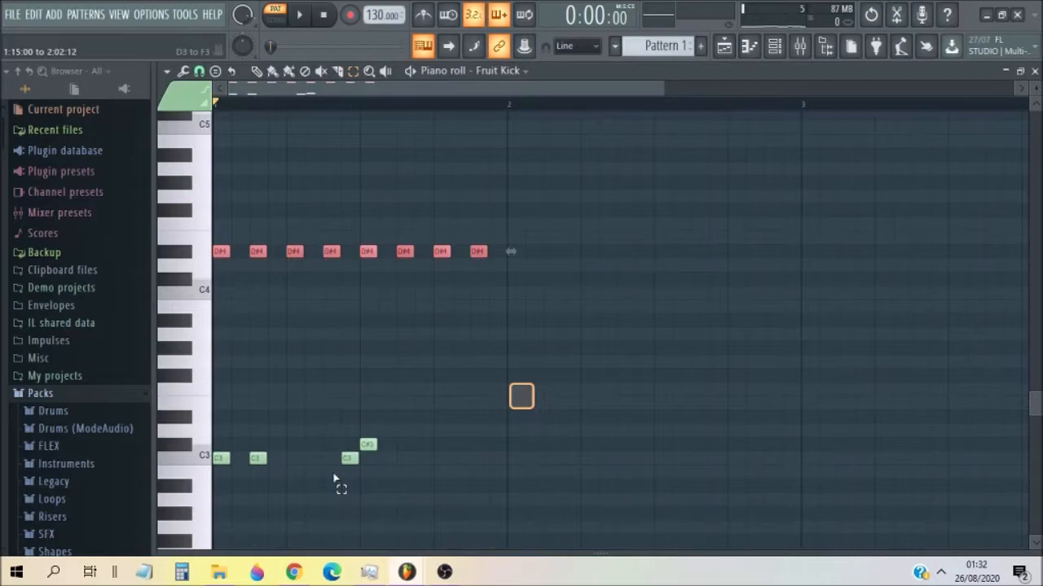
pyautogui.press('Delete')
pyautogui.scroll(3, 426, 356)
pyautogui.click(1035, 71)
# - Turn Fruit Kick's minimum frequency fully down and audition the kick while trying a lower maximum frequency
pyautogui.moveTo(363, 126); pyautogui.dragTo(575, 166)
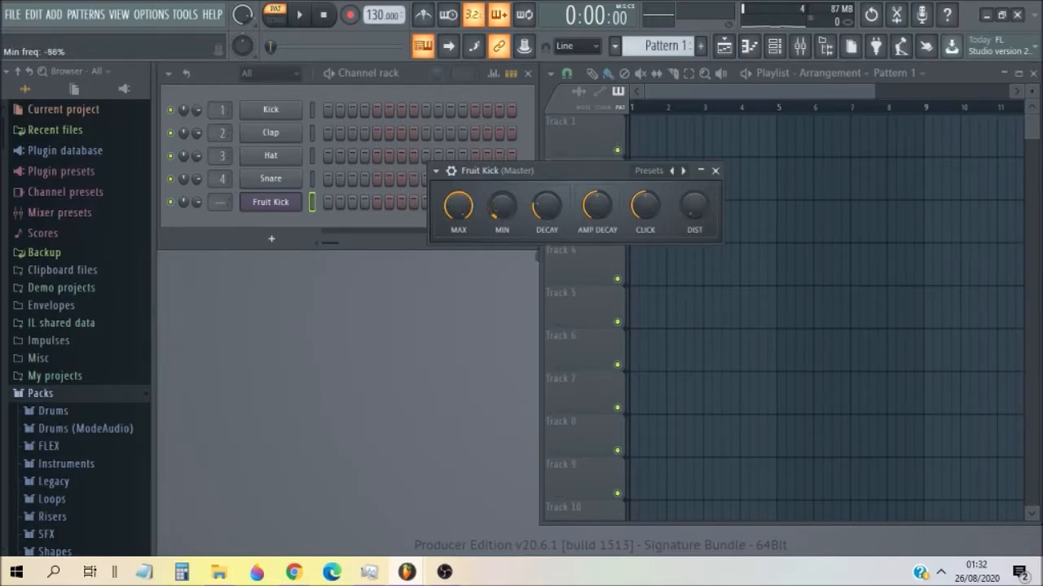
pyautogui.moveTo(504, 197); pyautogui.dragTo(505, 211)
pyautogui.press('z')
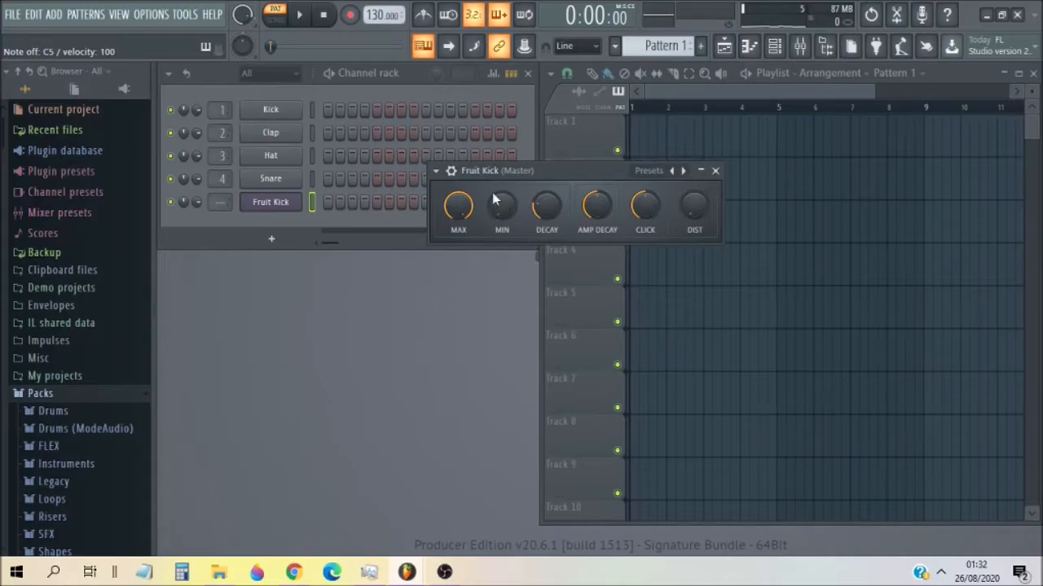
pyautogui.moveTo(453, 200); pyautogui.dragTo(453, 241)
pyautogui.press('z')
pyautogui.press('z')
pyautogui.moveTo(509, 205); pyautogui.dragTo(467, 164)
# - Try Fruit Kick's frequency decay at 100% and at a low setting, auditioning the kick each time
pyautogui.moveTo(547, 206); pyautogui.dragTo(547, 173)
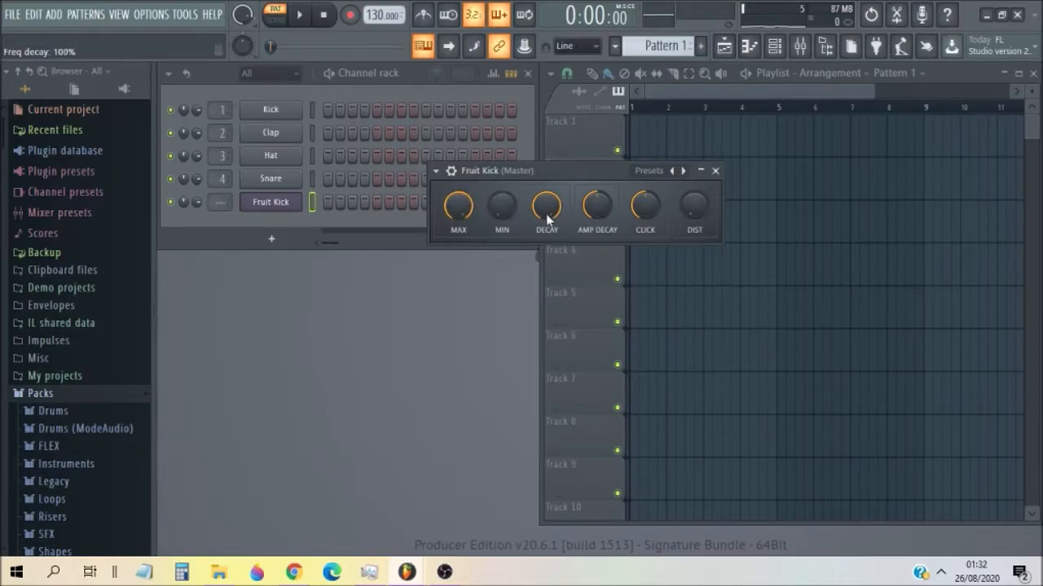
pyautogui.press('z')
pyautogui.moveTo(546, 214); pyautogui.dragTo(546, 255)
pyautogui.press('z')
pyautogui.press('z')
# - Turn Fruit Kick's click fully down and lengthen its amplitude decay past the midpoint, auditioning the kick between changes
pyautogui.moveTo(545, 214); pyautogui.dragTo(602, 181)
pyautogui.press('z')
pyautogui.press('z')
pyautogui.press('z')
pyautogui.press('z')
pyautogui.moveTo(646, 214); pyautogui.dragTo(645, 261)
pyautogui.press('z')
pyautogui.moveTo(589, 208); pyautogui.dragTo(588, 186)
pyautogui.press('z')
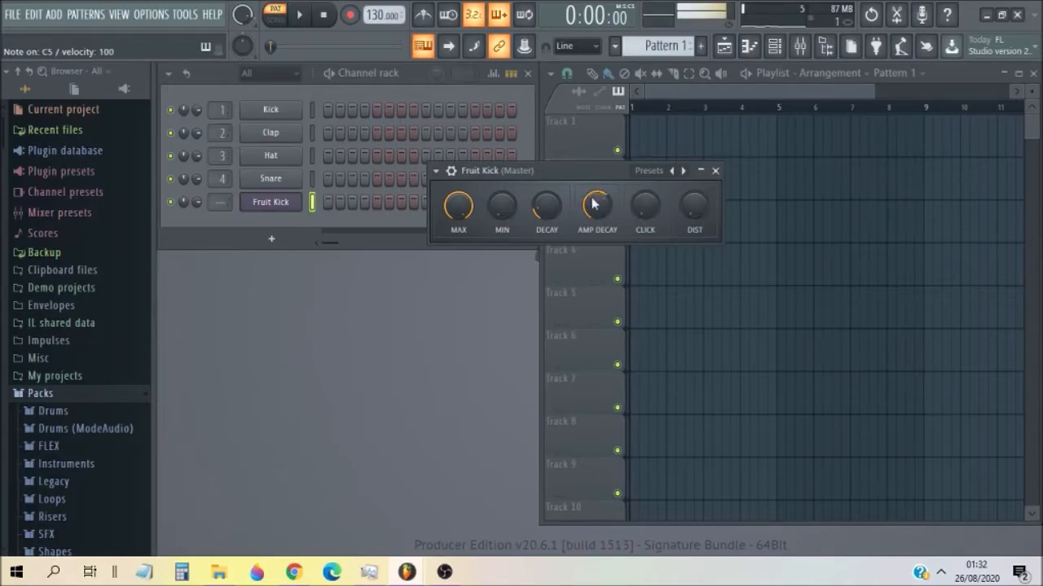
pyautogui.press('z')
# - Turn Fruit Kick's maximum frequency fully down and its minimum frequency and click fully up, auditioning the changes
pyautogui.moveTo(467, 205); pyautogui.dragTo(468, 261)
pyautogui.press('z')
pyautogui.moveTo(493, 203); pyautogui.dragTo(493, 167)
pyautogui.press('z')
pyautogui.moveTo(645, 209); pyautogui.dragTo(645, 175)
pyautogui.press('z')
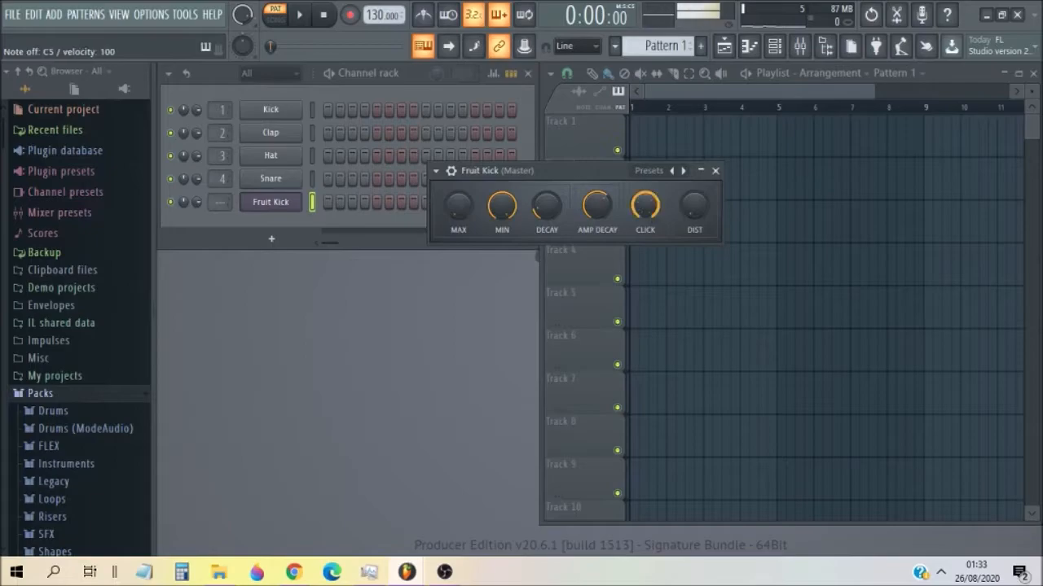
pyautogui.press('z')
pyautogui.press('z')
pyautogui.press('z')
pyautogui.press('z')
pyautogui.press('z')
# - Set Fruit Kick's distortion to 100% and audition the kick repeatedly
pyautogui.moveTo(654, 215); pyautogui.dragTo(654, 167)
pyautogui.press('z')
pyautogui.press('z')
pyautogui.press('z')
pyautogui.press('z')
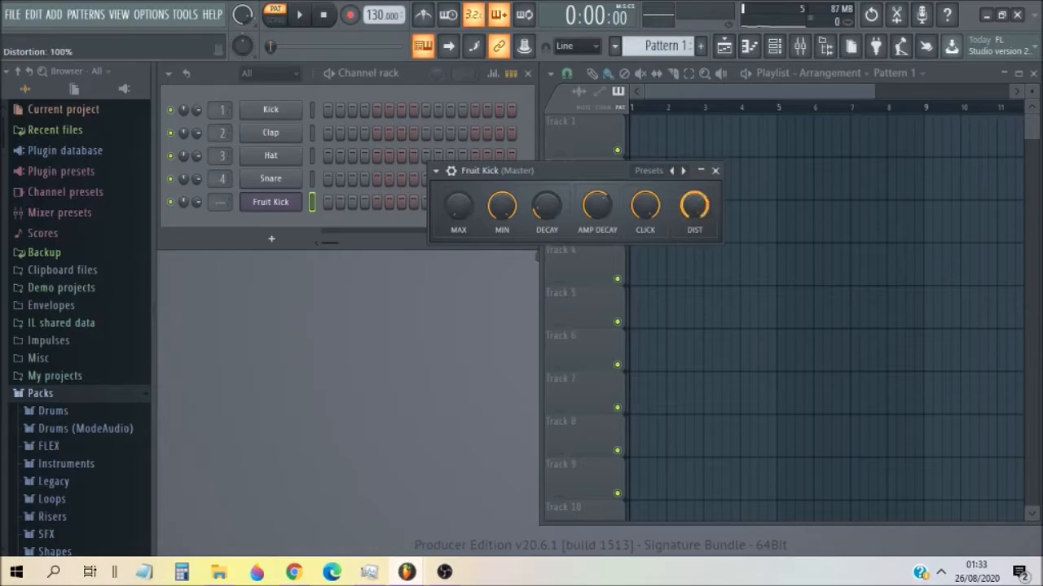
pyautogui.press('z')
# - Raise Fruit Kick's maximum frequency to about midway, set its minimum frequency to 86% and audition the kick
pyautogui.moveTo(694, 205)
pyautogui.mouseDown()
pyautogui.moveTo(694, 218)
pyautogui.moveTo(694, 192)
pyautogui.mouseUp()
pyautogui.press('z')
pyautogui.press('z')
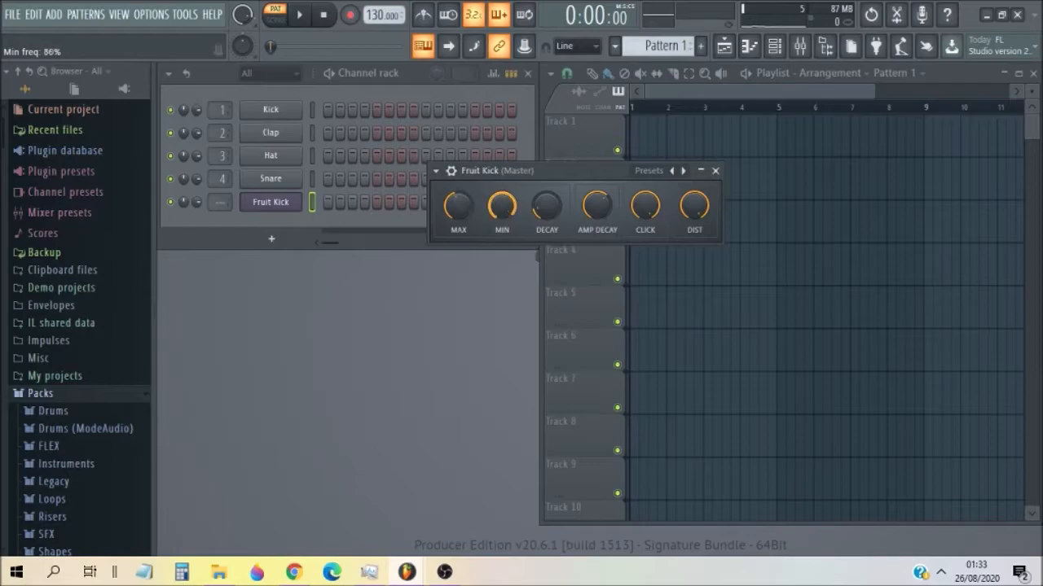
pyautogui.press('z')
# - Replace the Fruit Kick channel with Fruity Dance and move the dancing character up beneath the channel rack
pyautogui.rightClick(267, 203)
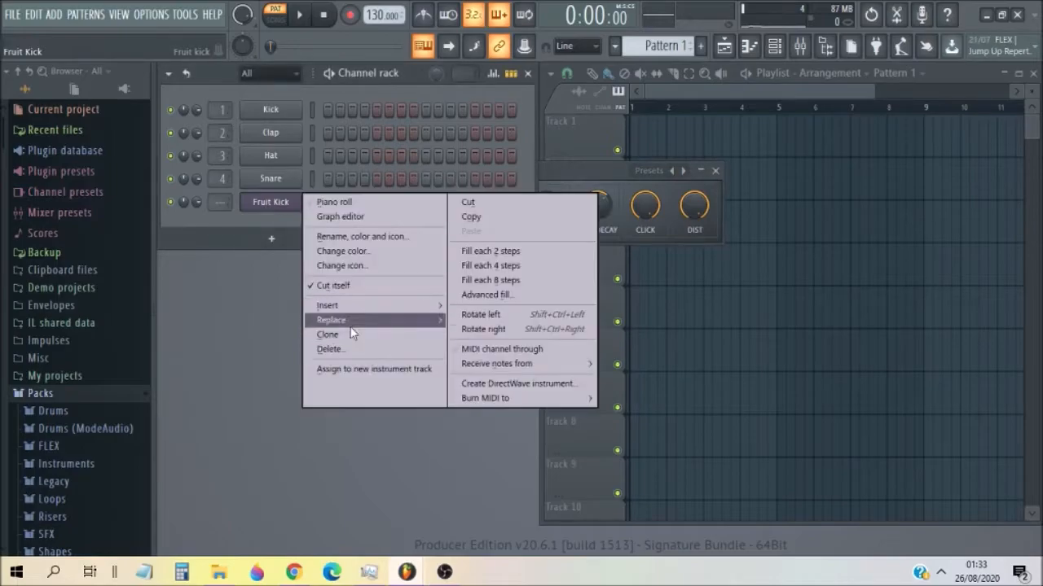
pyautogui.moveTo(342, 320)
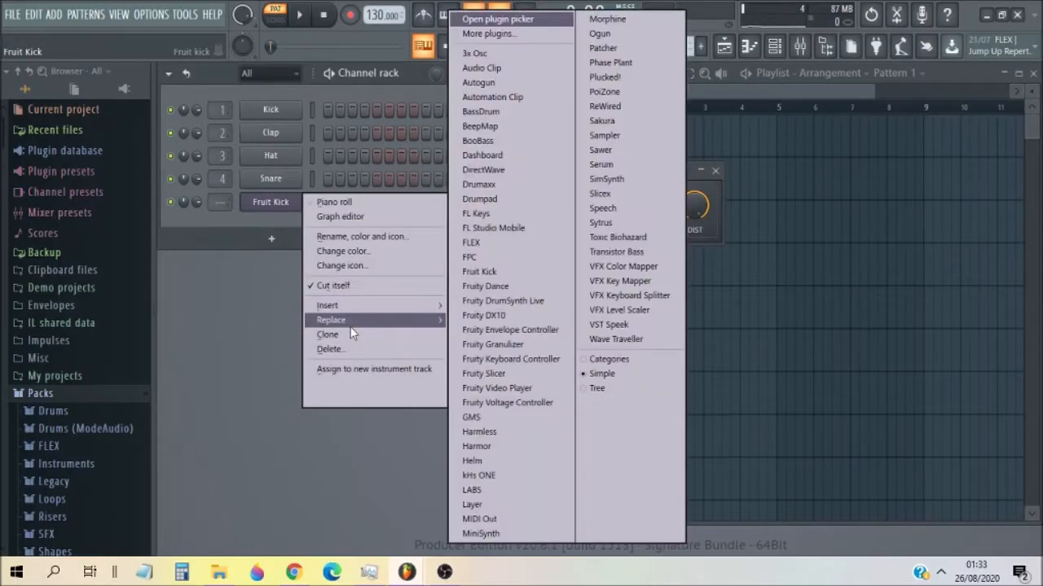
pyautogui.click(566, 300)
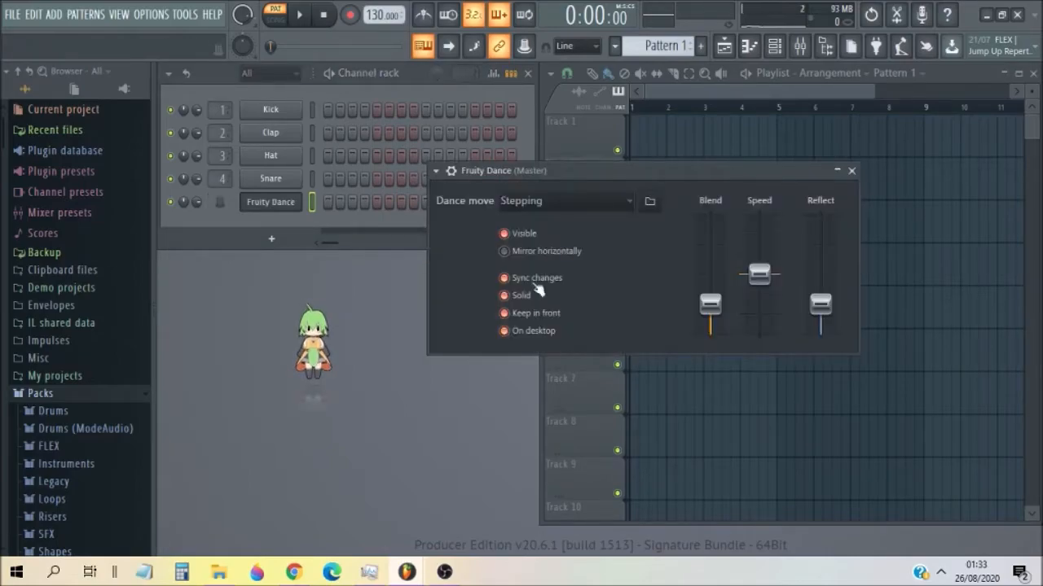
pyautogui.moveTo(375, 258); pyautogui.dragTo(333, 302)
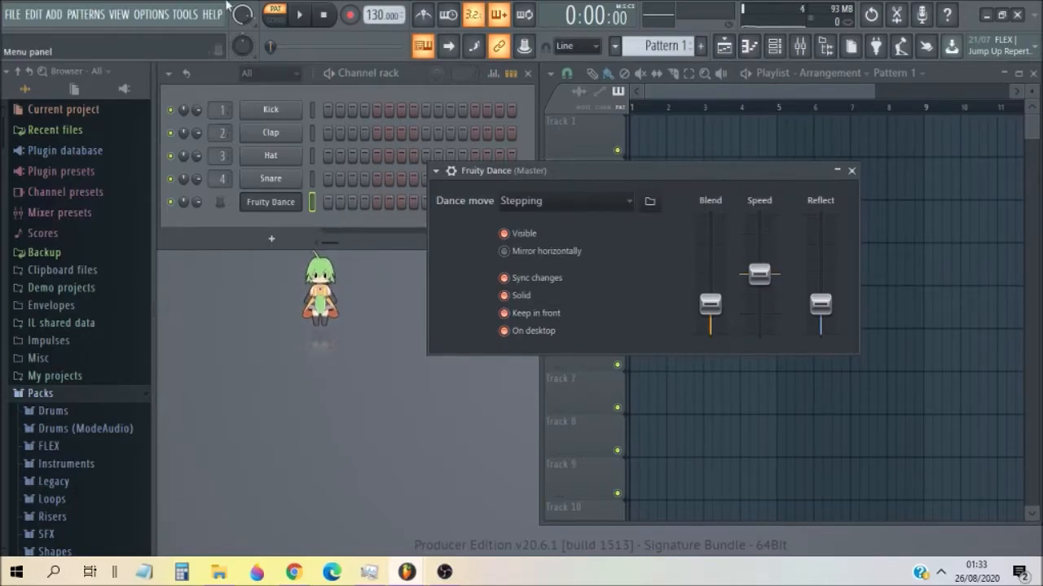
# - Start playback in song mode and slightly lower Fruity Dance's reflection amount
pyautogui.click(275, 14)
pyautogui.press('space')
pyautogui.moveTo(759, 275)
pyautogui.mouseDown()
pyautogui.moveTo(759, 217)
pyautogui.moveTo(759, 303)
pyautogui.moveTo(759, 274)
pyautogui.mouseUp()
pyautogui.moveTo(820, 304); pyautogui.dragTo(827, 331)
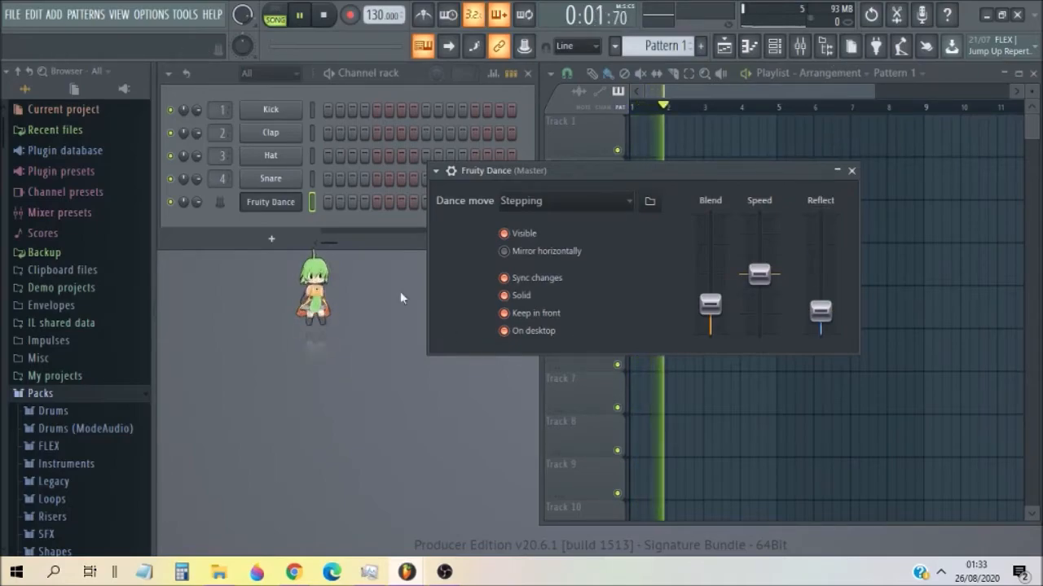
# - Replace the Fruity Dance channel with Fruity DrumSynth Live and shift its window toward the channel rack
pyautogui.rightClick(300, 198)
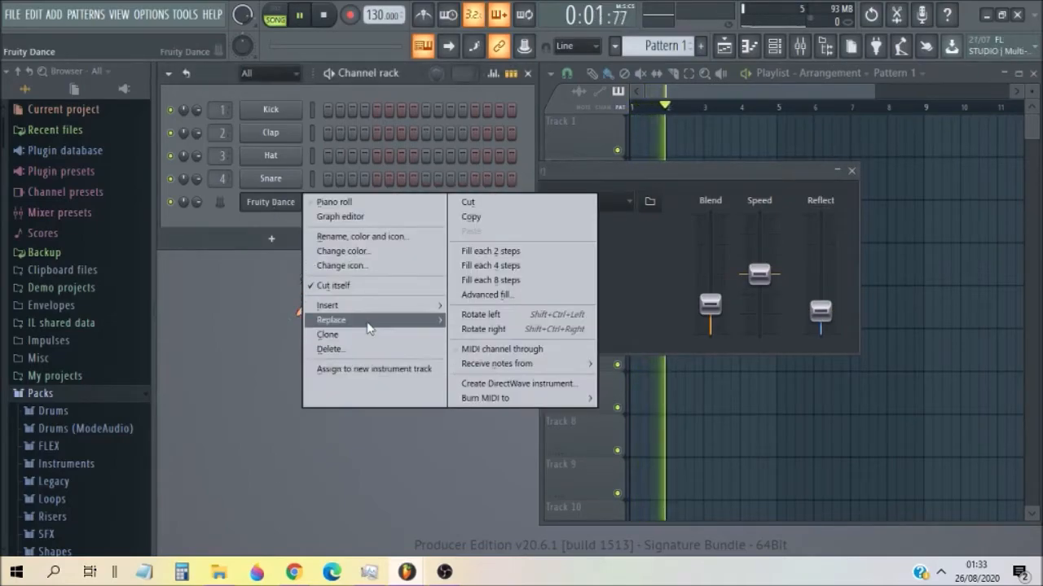
pyautogui.moveTo(368, 320)
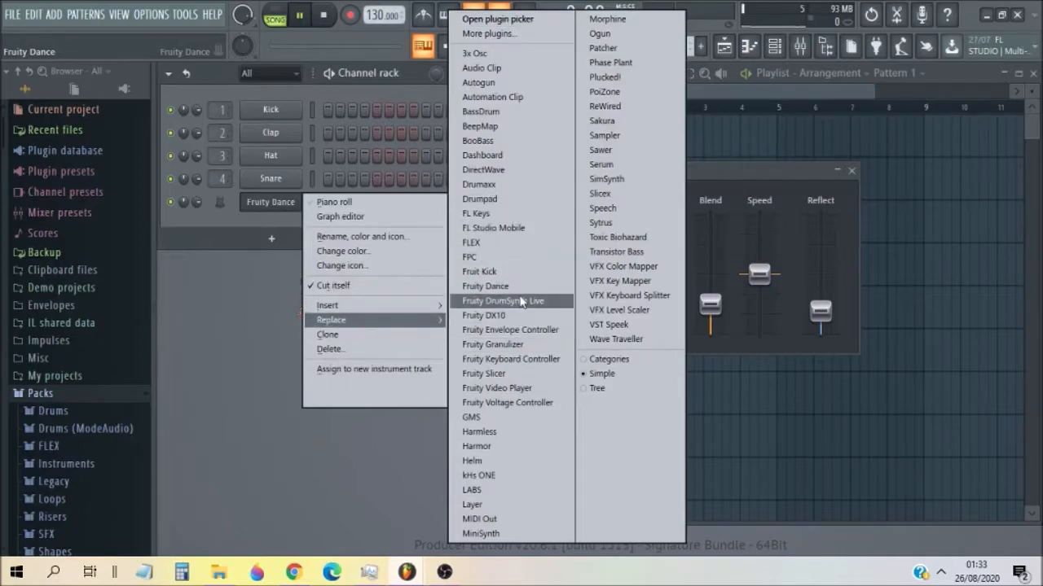
pyautogui.click(516, 302)
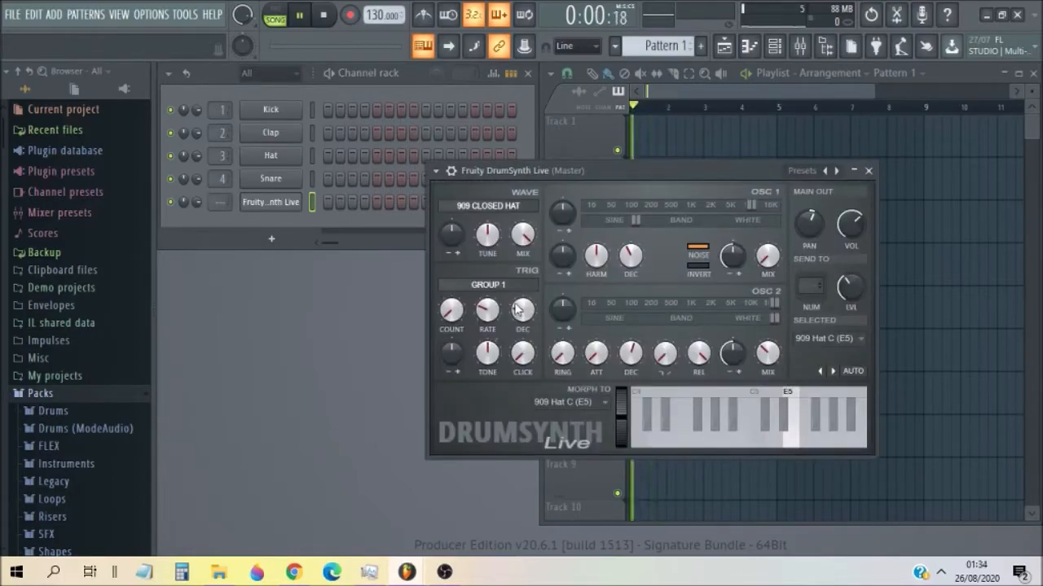
pyautogui.moveTo(616, 172); pyautogui.dragTo(509, 167)
# - Stop playback and audition a few Fruity DrumSynth Live drum sounds
pyautogui.click(332, 16)
pyautogui.press('2')
pyautogui.press('2')
pyautogui.press('e')
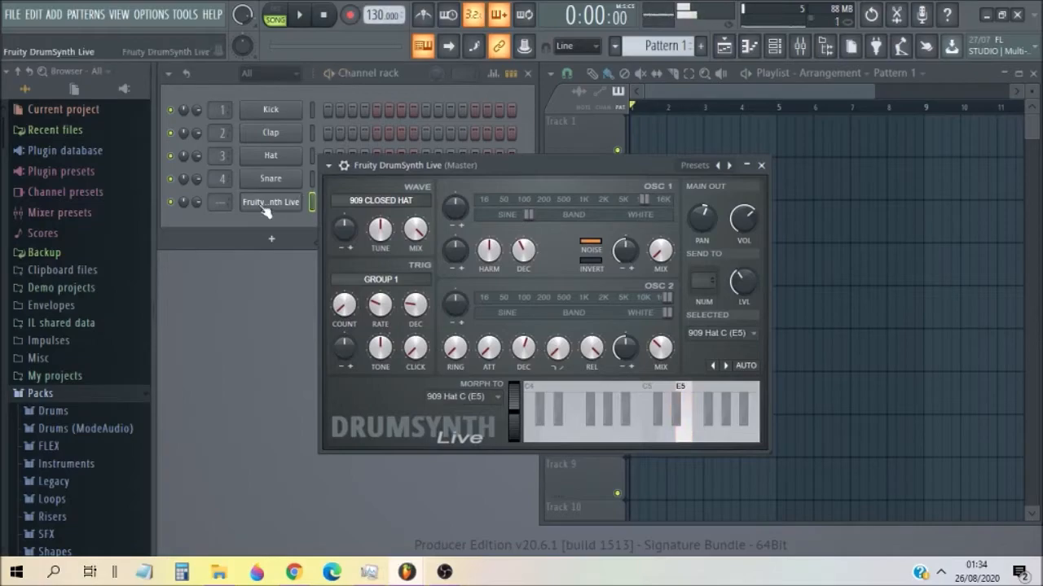
# - Look through the 808 and 909 drum names in the Fruity DrumSynth Live piano roll, removing any stray note before closing it
pyautogui.click(305, 213)
pyautogui.rightClick(305, 216)
pyautogui.click(334, 203)
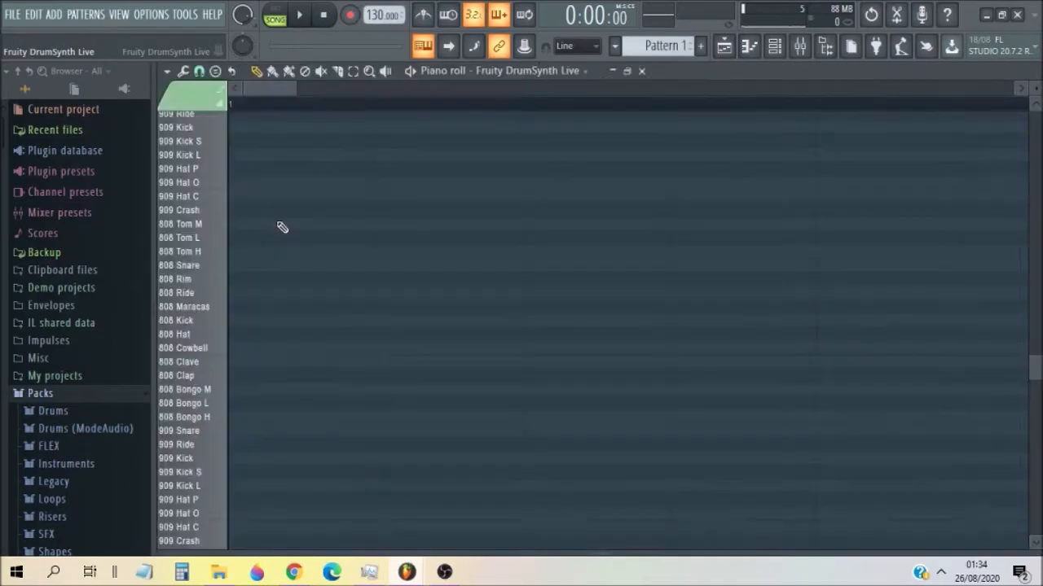
pyautogui.moveTo(167, 582); pyautogui.dragTo(159, 3)
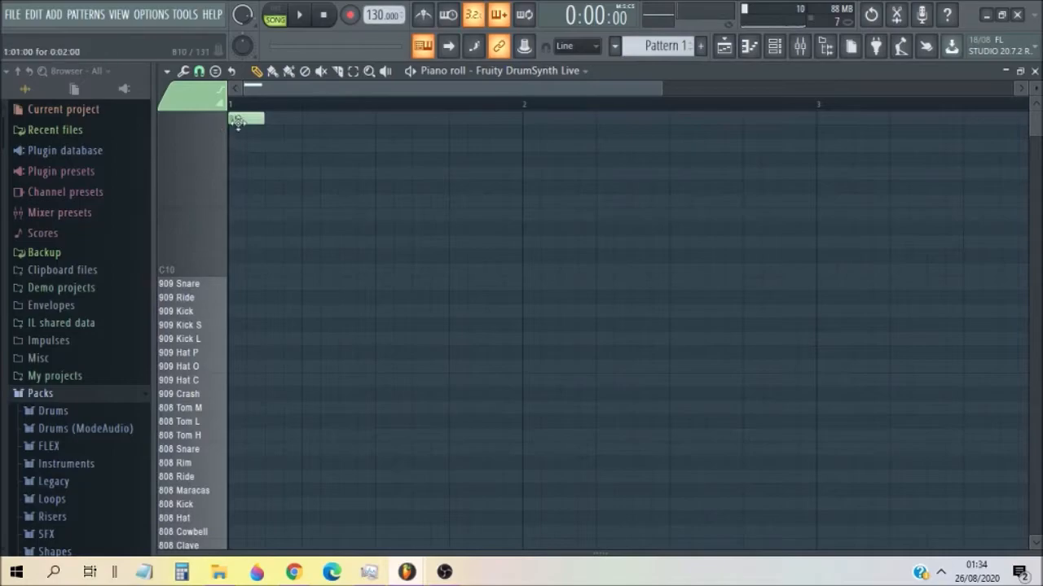
pyautogui.rightClick(235, 122)
pyautogui.scroll(-5, 305, 204)
pyautogui.moveTo(1038, 187); pyautogui.dragTo(1034, 521)
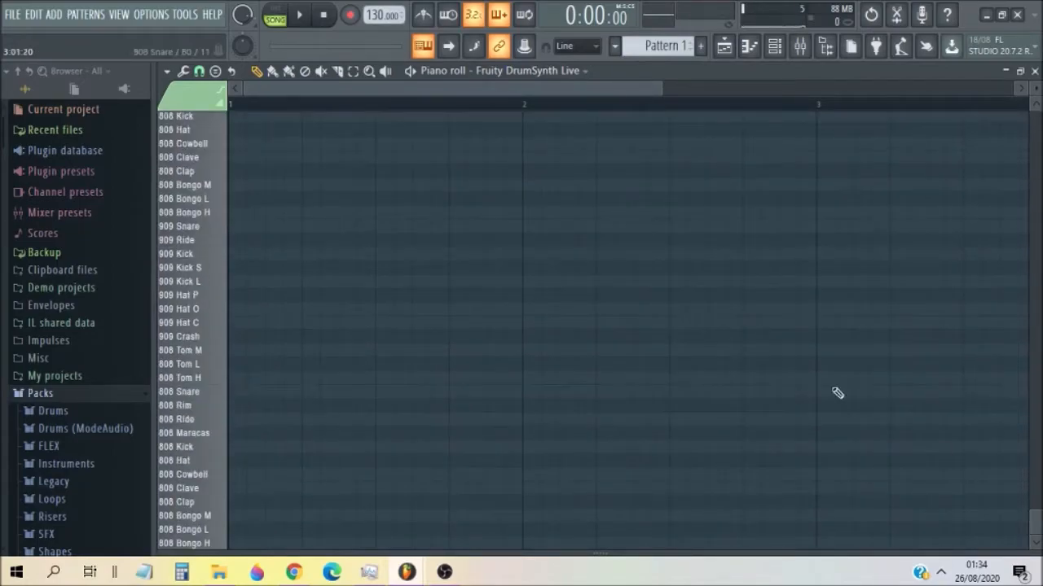
pyautogui.click(1034, 71)
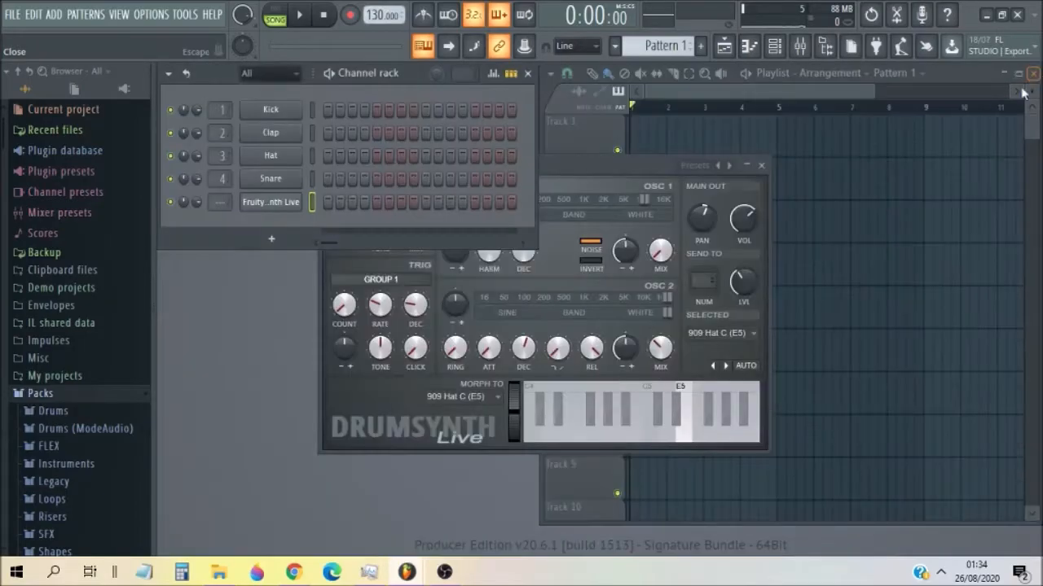
# - Replace the Fruity DrumSynth Live channel with Fruity DX10
pyautogui.moveTo(634, 167); pyautogui.dragTo(667, 167)
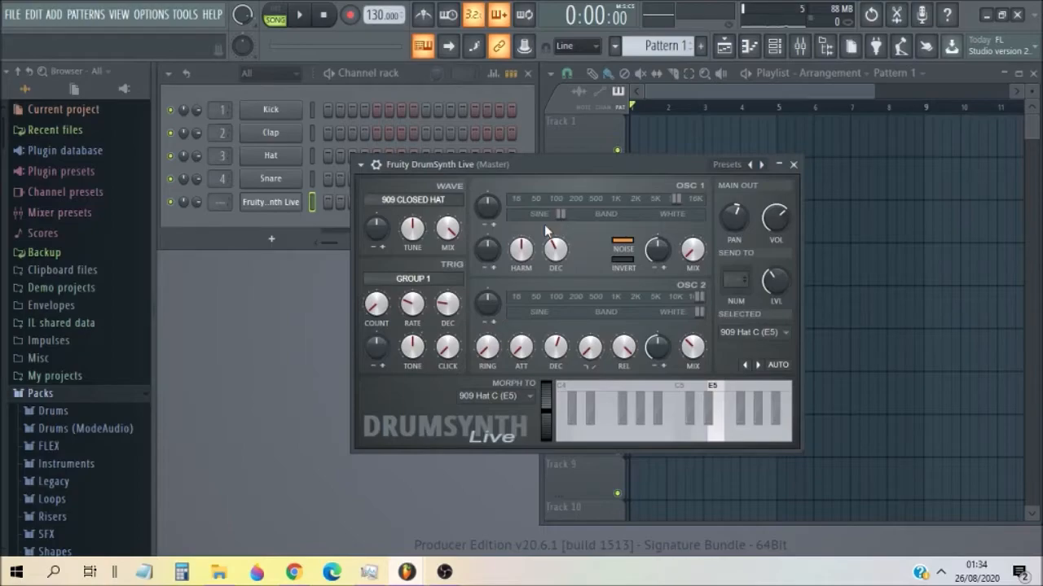
pyautogui.rightClick(293, 202)
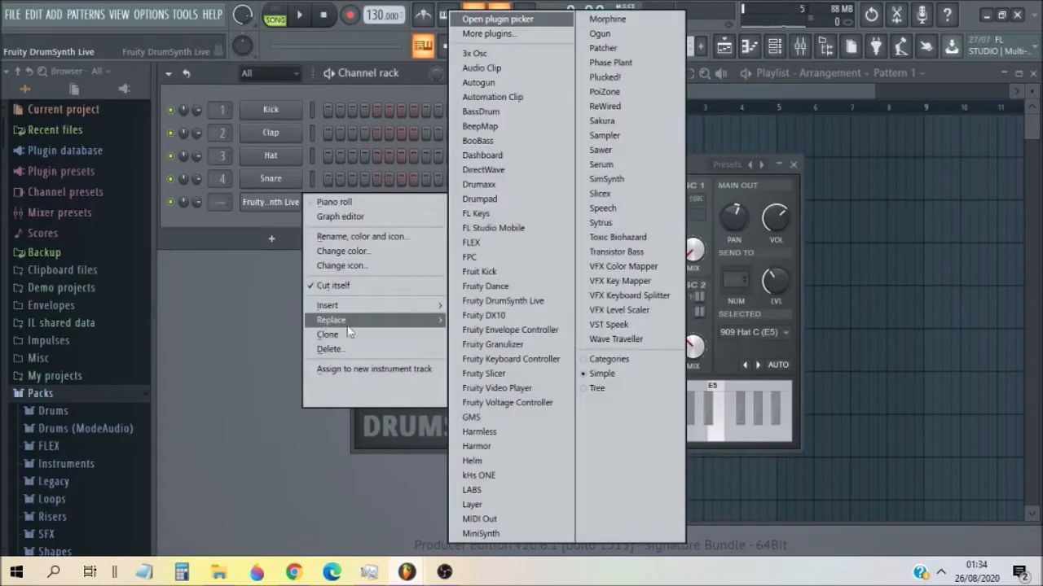
pyautogui.moveTo(440, 310)
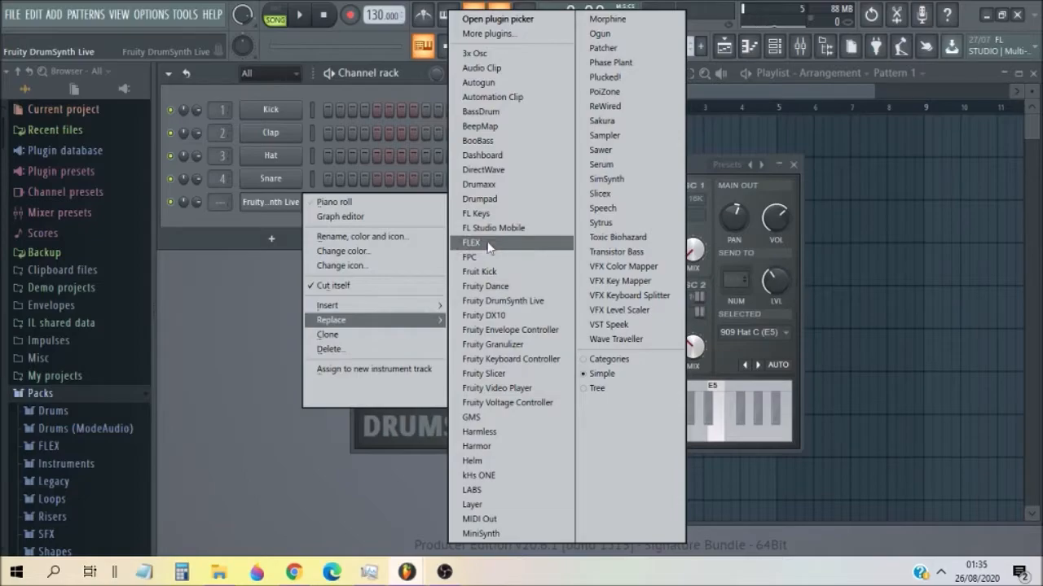
pyautogui.click(496, 313)
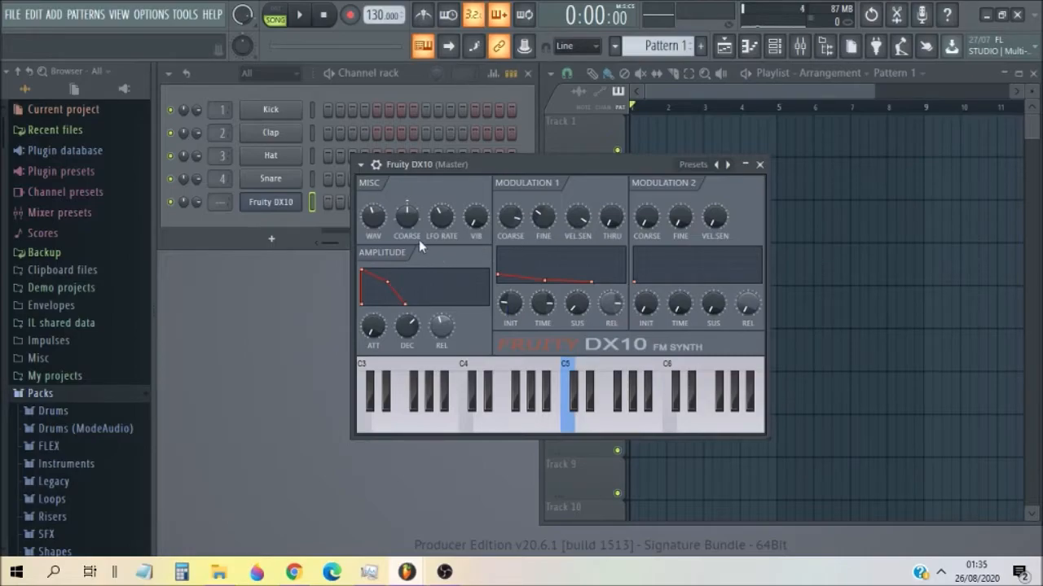
# - Examine the list of Fruity DX10 presets without loading one, and nudge the plugin window aside
pyautogui.click(360, 165)
pyautogui.moveTo(375, 209)
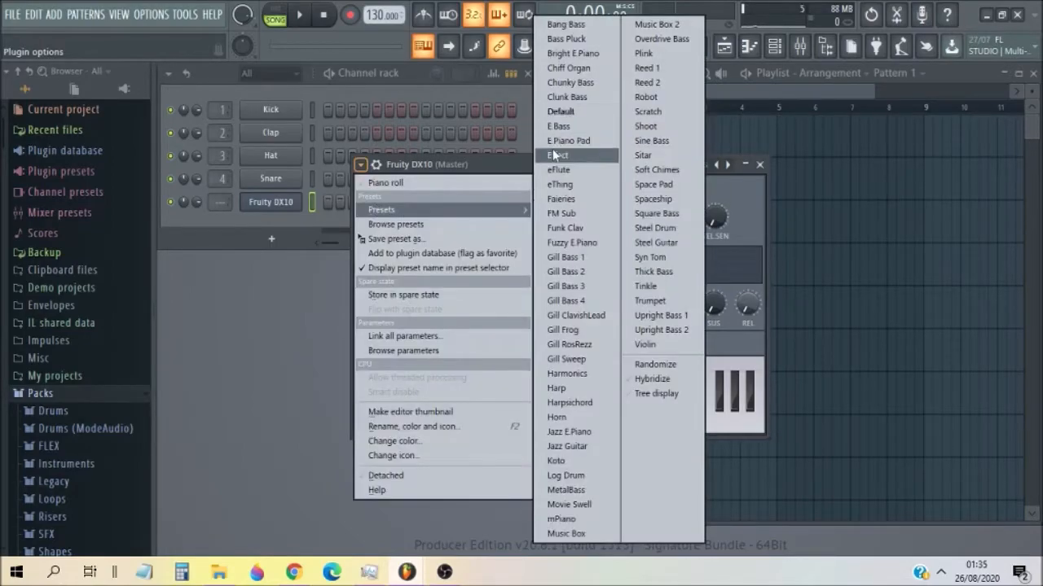
pyautogui.click(481, 161)
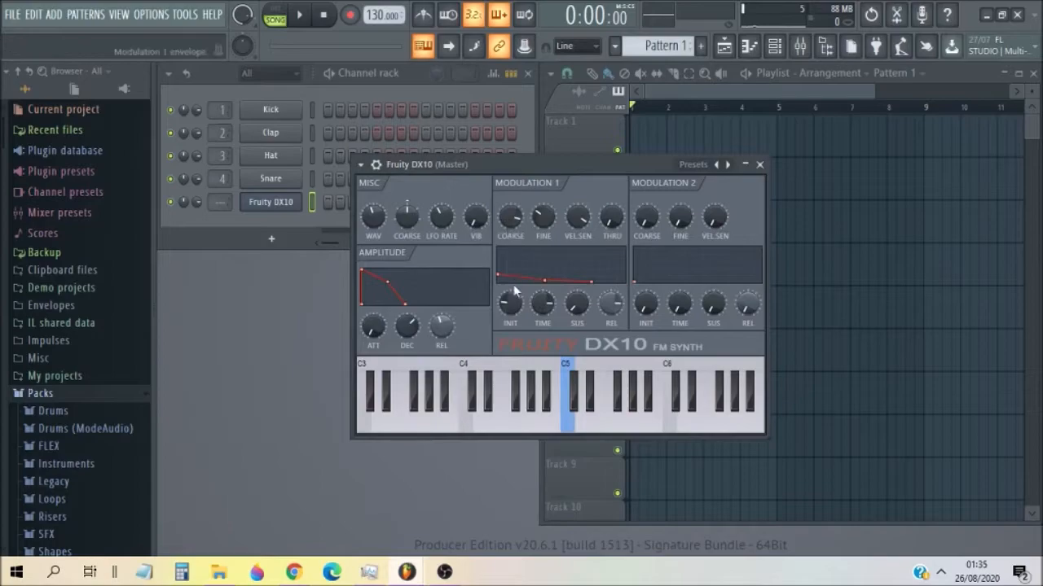
pyautogui.moveTo(495, 165); pyautogui.dragTo(506, 159)
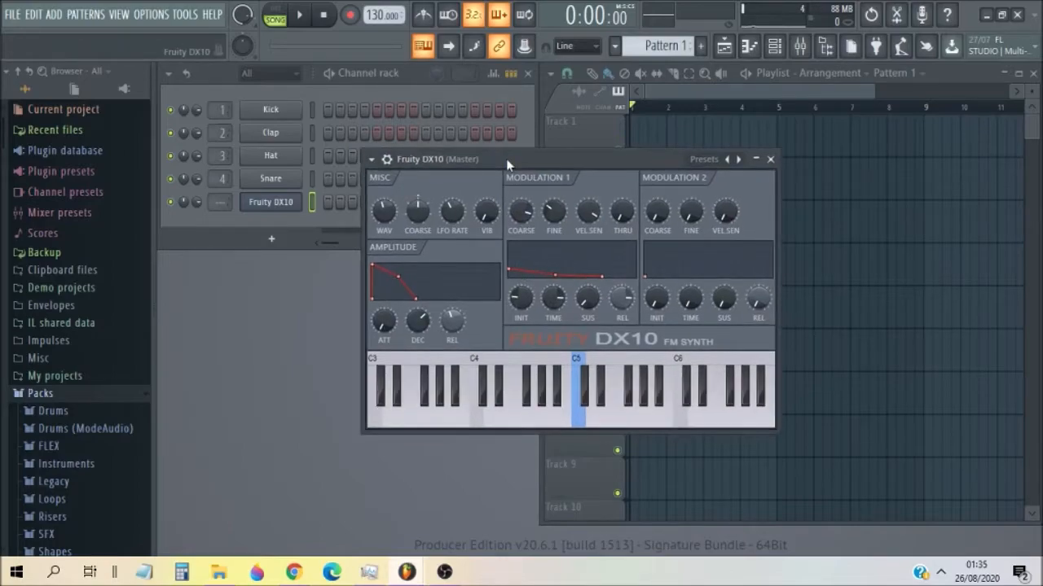
# - Play a few test notes while lowering Modulation 1's init, time and sustain to their minimum
pyautogui.press('2')
pyautogui.press('e')
pyautogui.press('5')
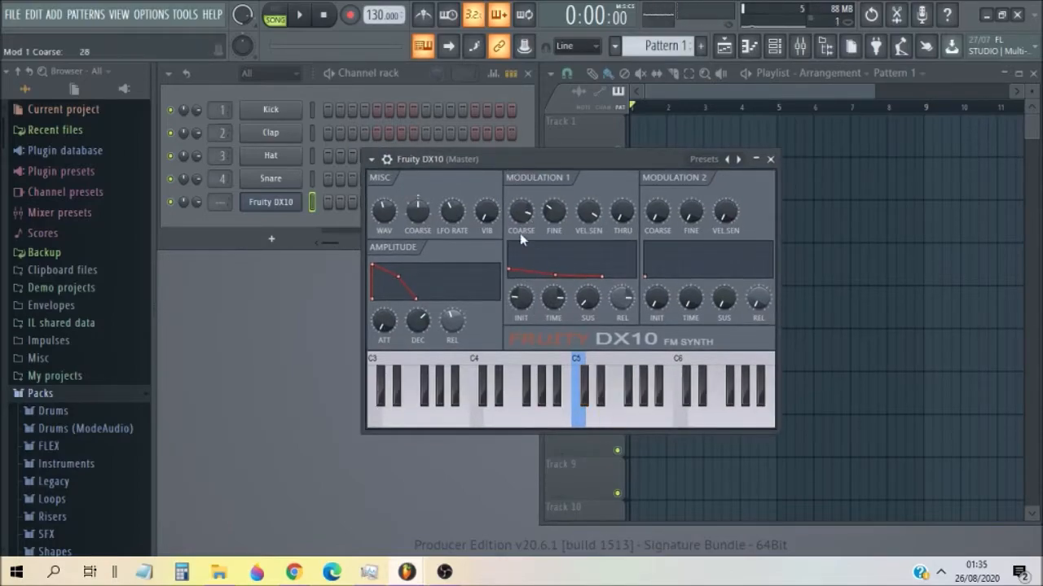
pyautogui.moveTo(525, 305); pyautogui.dragTo(556, 366)
pyautogui.moveTo(588, 305); pyautogui.dragTo(588, 326)
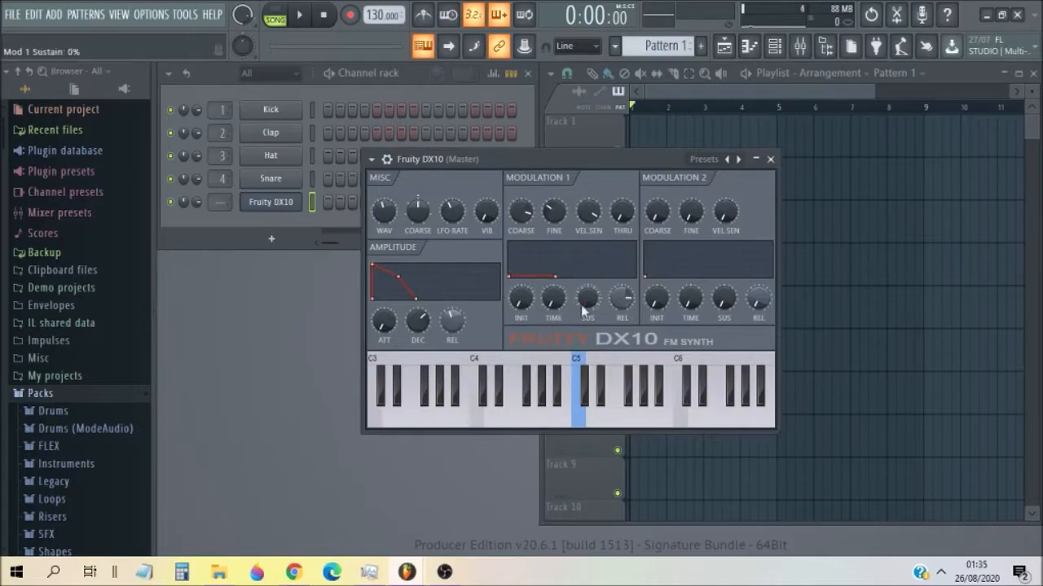
pyautogui.press('2')
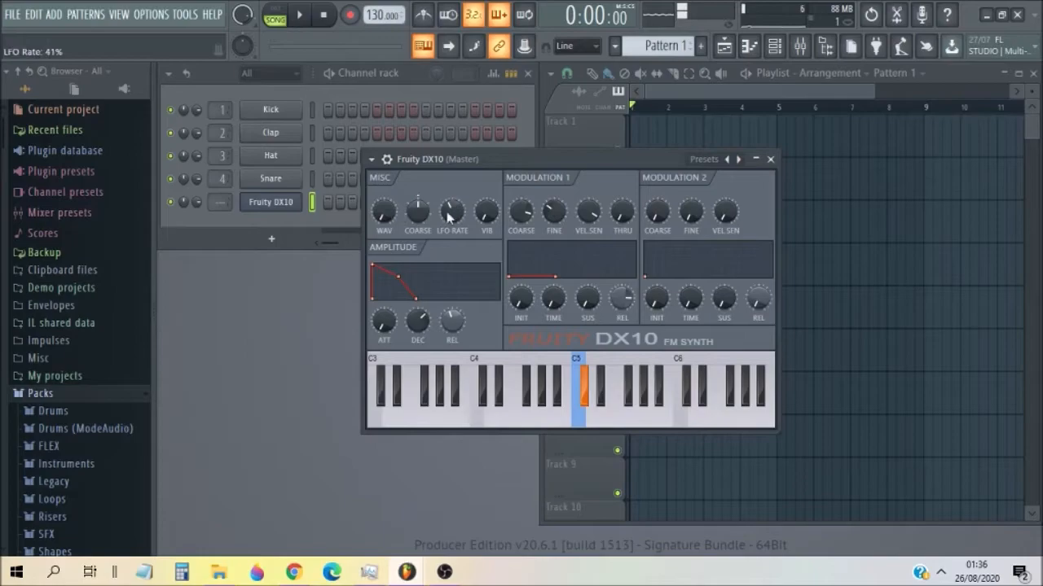
# - Reveal the Fruity DX10 channel settings and sweep the waveform up and back to minimum, playing notes between the changes
pyautogui.click(388, 159)
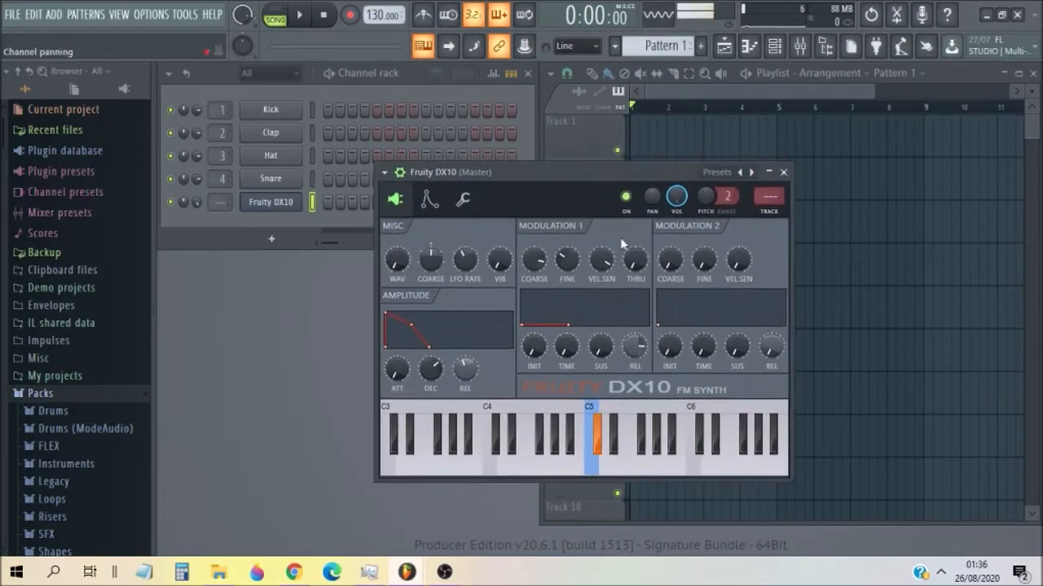
pyautogui.press('s')
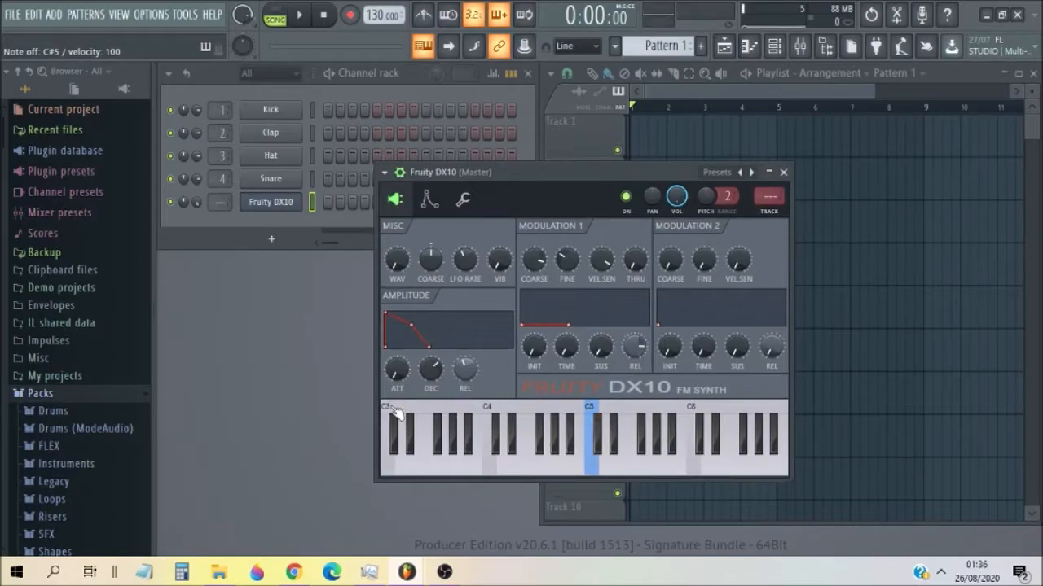
pyautogui.moveTo(395, 265); pyautogui.dragTo(395, 184)
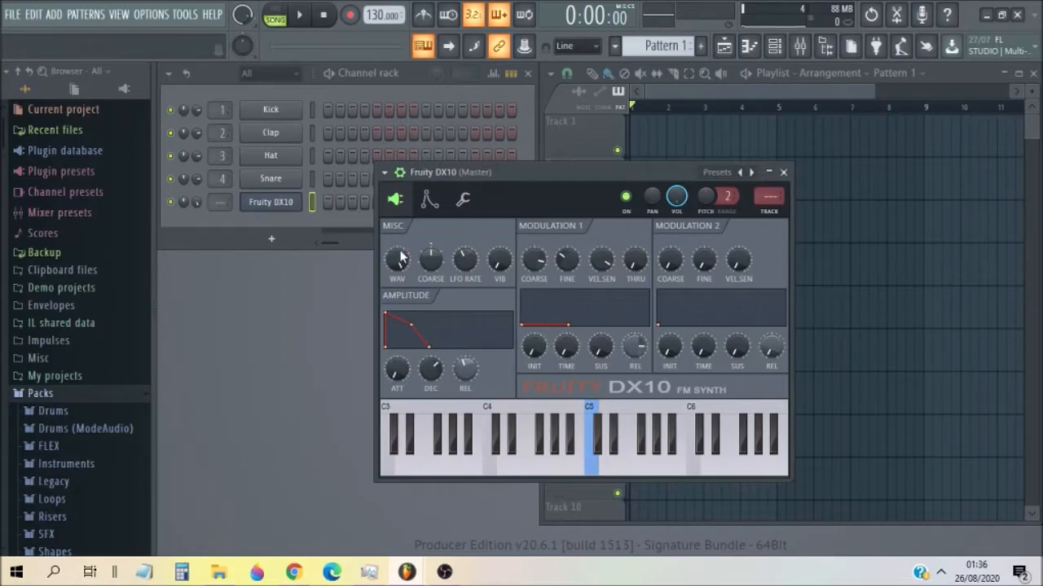
pyautogui.press('s')
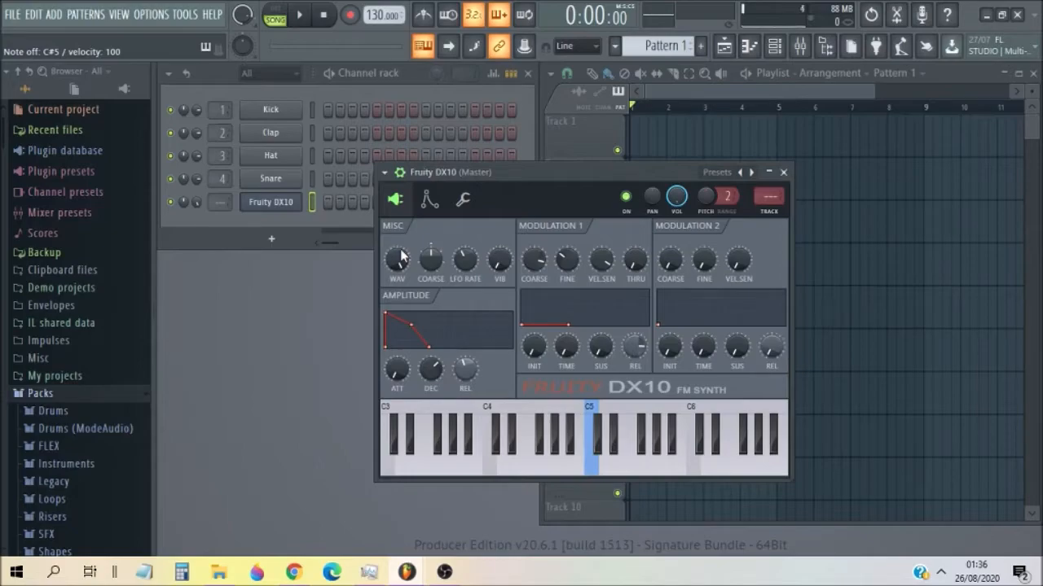
pyautogui.moveTo(401, 256); pyautogui.dragTo(400, 326)
pyautogui.press('s')
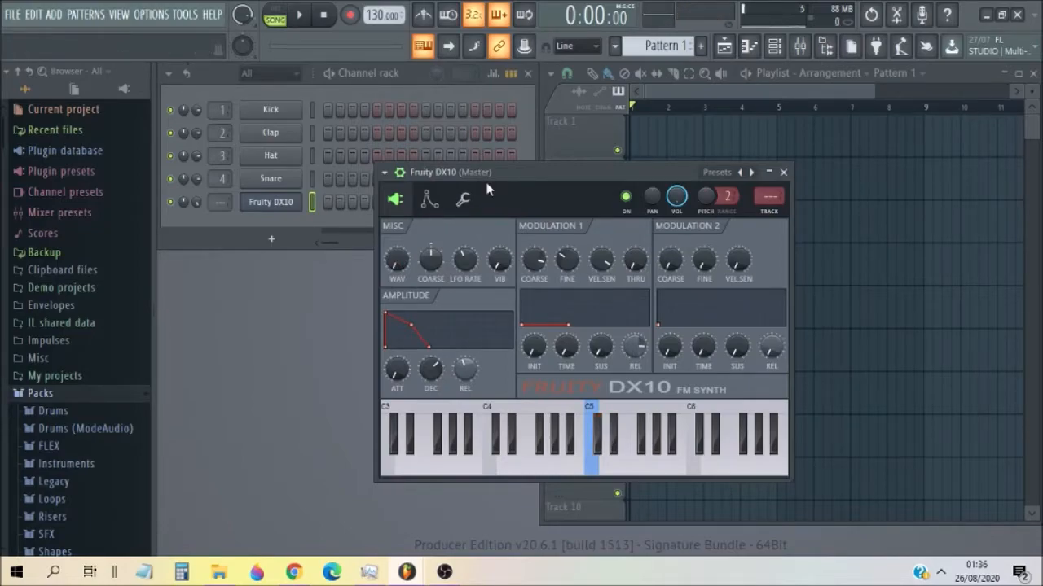
# - Raise the Misc coarse tuning slightly and return it to centre, playing notes to compare the pitch
pyautogui.moveTo(486, 182); pyautogui.dragTo(476, 181)
pyautogui.press('s')
pyautogui.press('s')
pyautogui.moveTo(420, 259); pyautogui.dragTo(420, 253)
pyautogui.press('s')
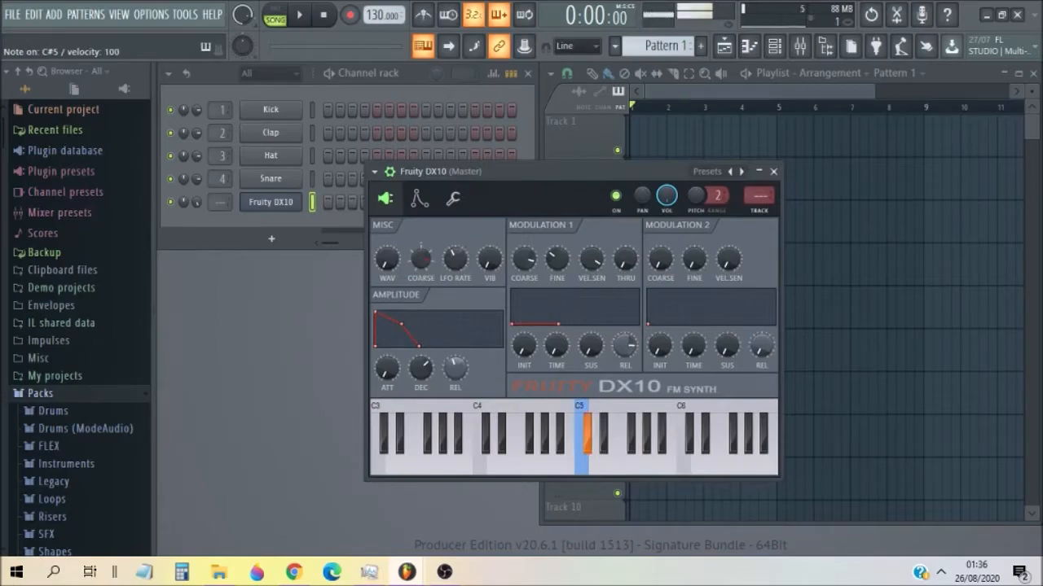
pyautogui.press('s')
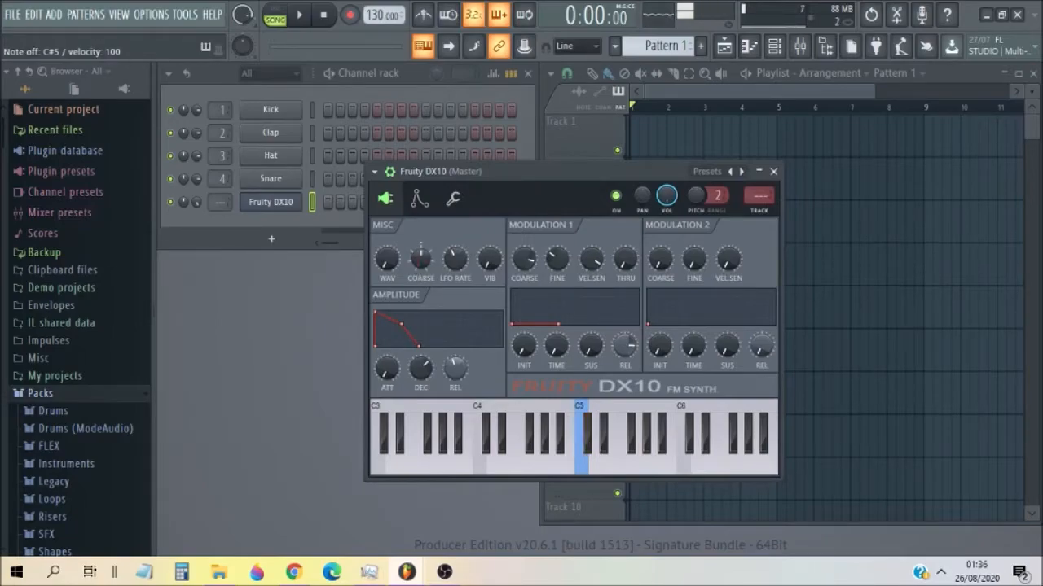
pyautogui.moveTo(416, 263); pyautogui.dragTo(416, 270)
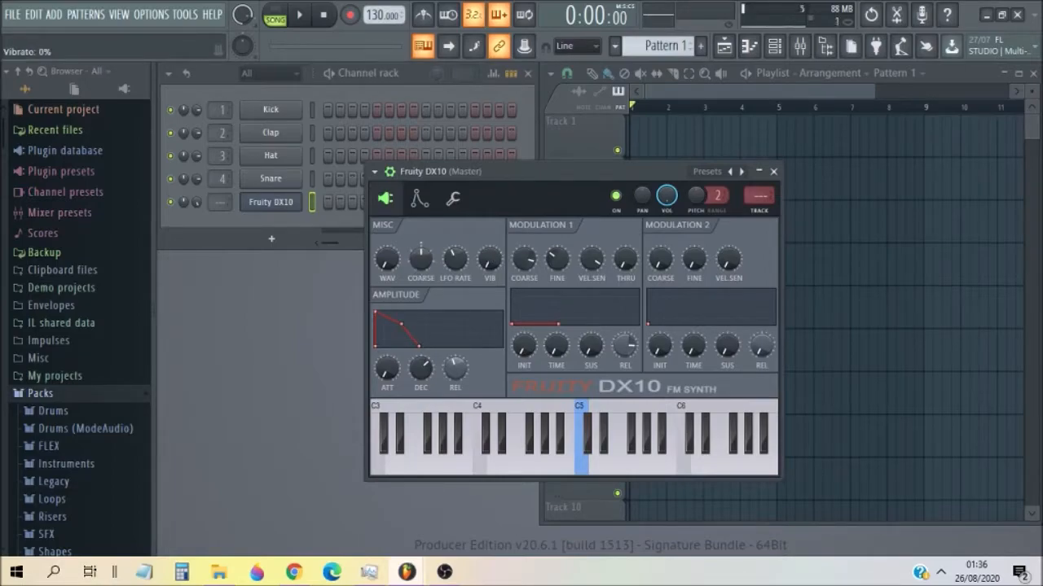
pyautogui.press('s')
# - Try out the amplitude attack and release, raising the release to 100% for a test note before lowering it again
pyautogui.moveTo(395, 374); pyautogui.dragTo(394, 403)
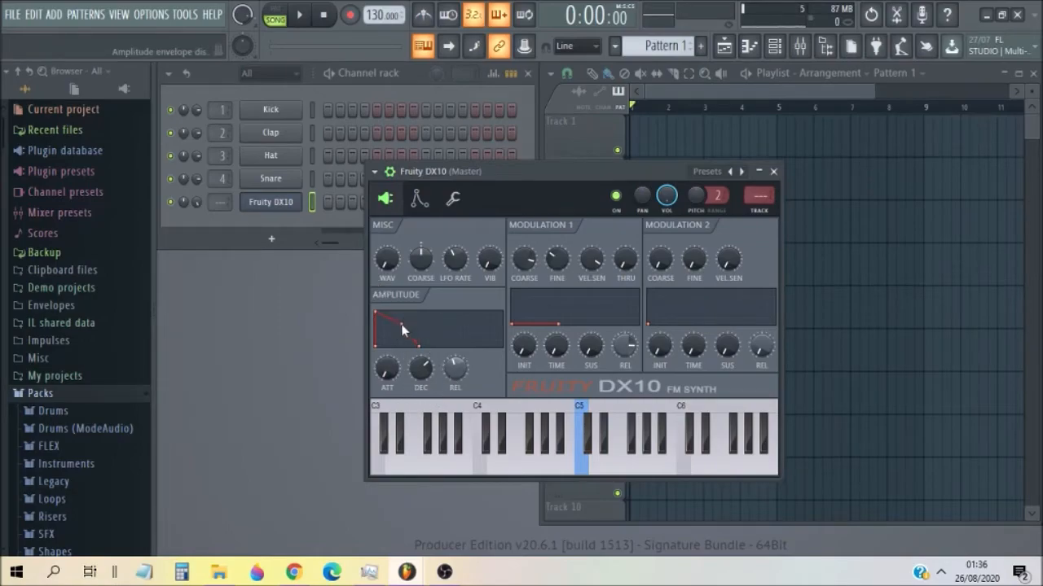
pyautogui.moveTo(456, 373)
pyautogui.mouseDown()
pyautogui.moveTo(456, 363)
pyautogui.moveTo(457, 381)
pyautogui.mouseUp()
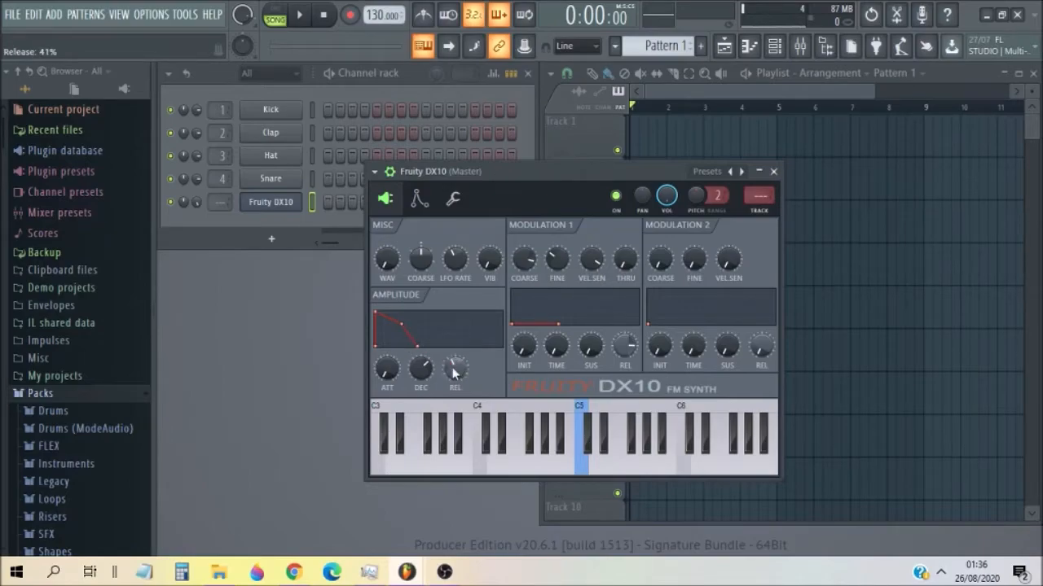
pyautogui.moveTo(455, 372)
pyautogui.mouseDown()
pyautogui.moveTo(454, 319)
pyautogui.moveTo(455, 373)
pyautogui.mouseUp()
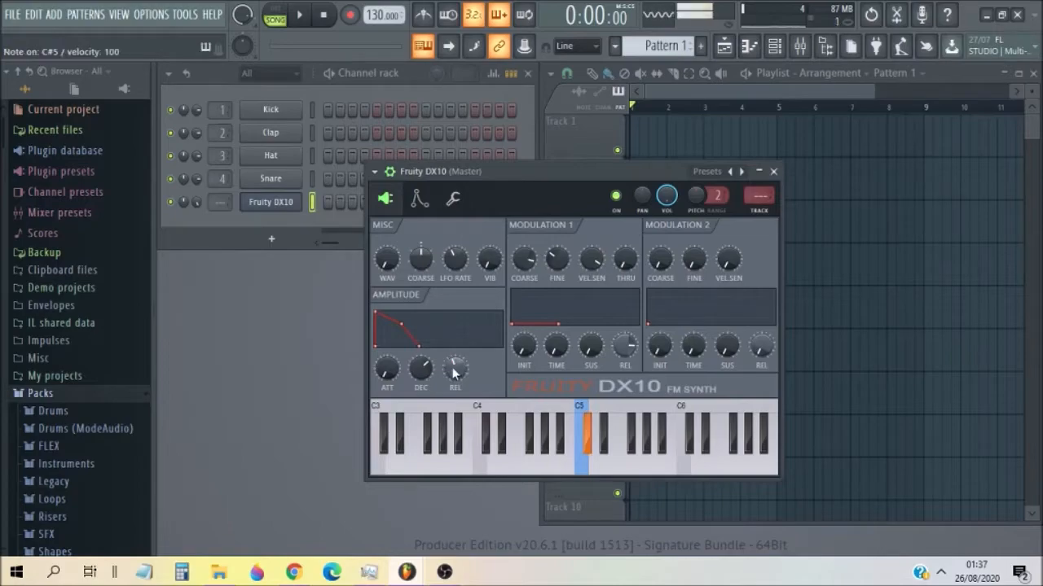
pyautogui.moveTo(455, 371); pyautogui.dragTo(455, 323)
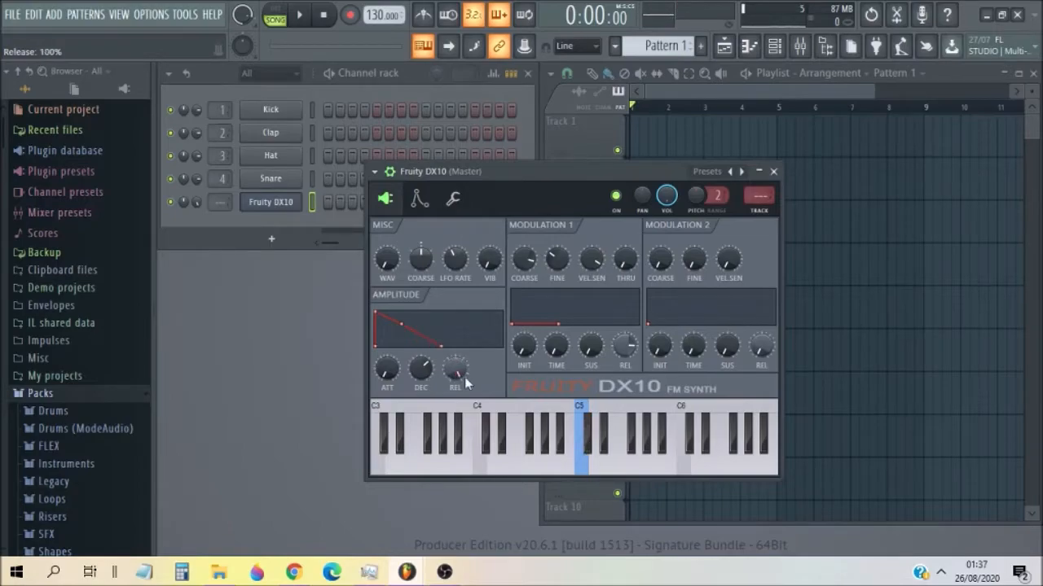
pyautogui.press('2')
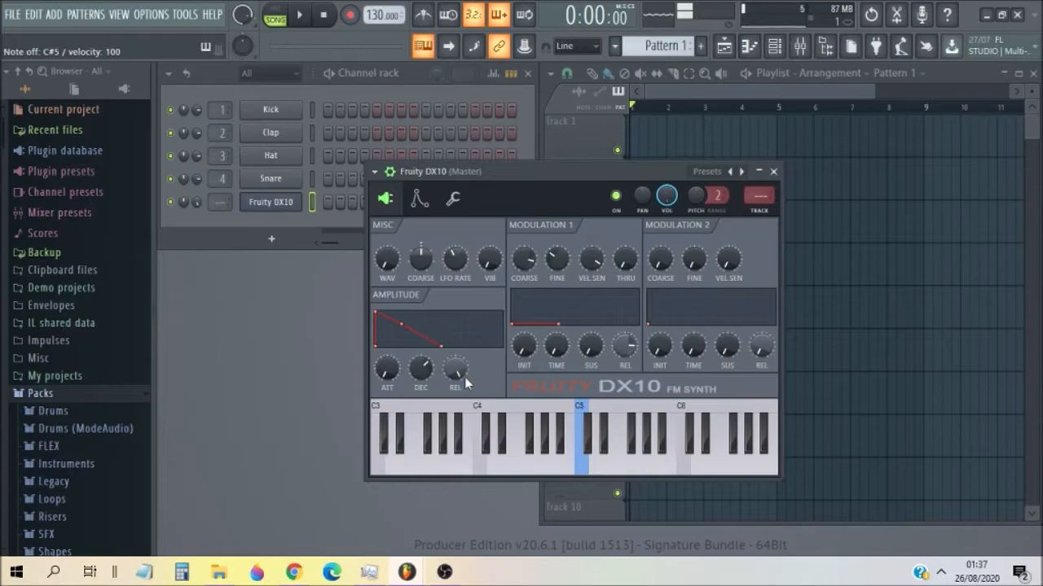
pyautogui.moveTo(464, 377)
pyautogui.mouseDown()
pyautogui.moveTo(464, 426)
pyautogui.moveTo(455, 351)
pyautogui.moveTo(454, 383)
pyautogui.mouseUp()
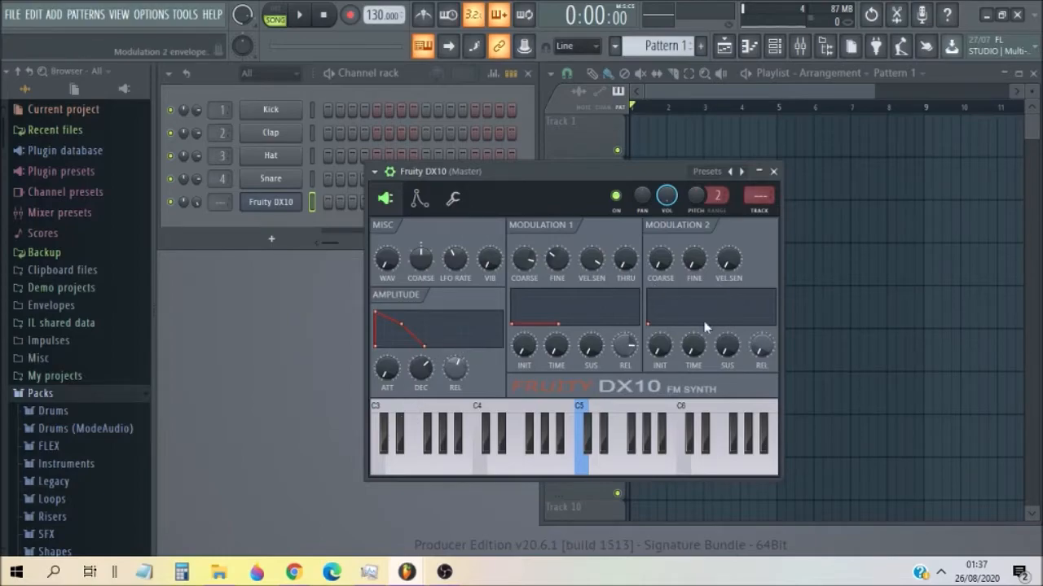
# - Load the E.Bass preset in Fruity DX10
pyautogui.click(374, 172)
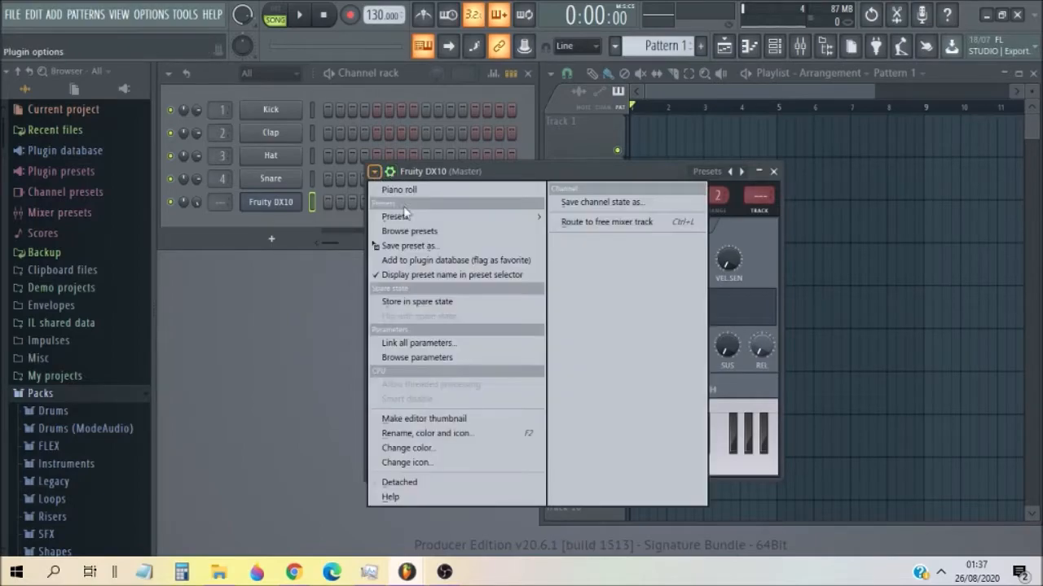
pyautogui.moveTo(407, 217)
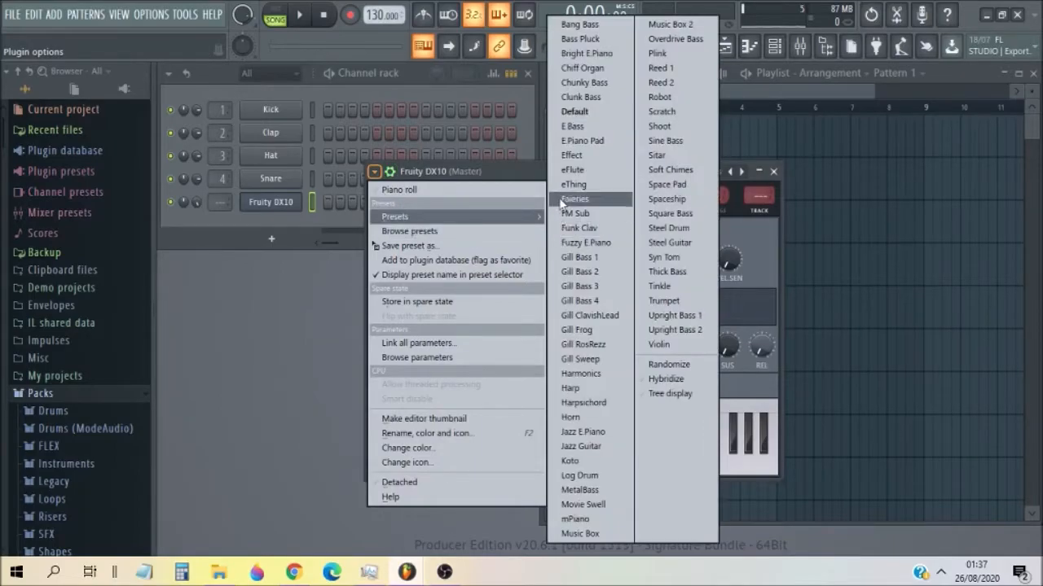
pyautogui.click(572, 126)
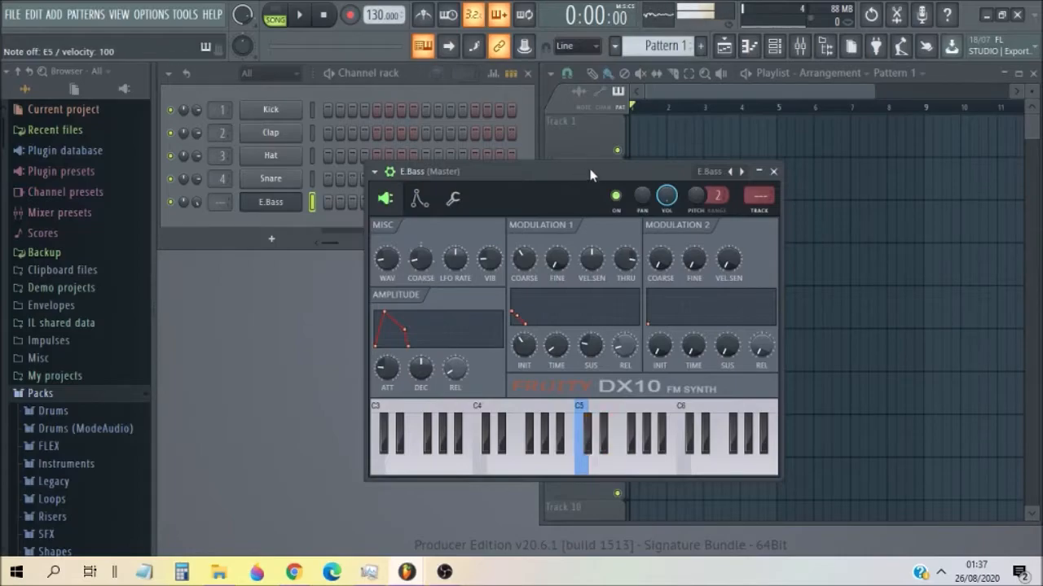
# - Step back through the Fruity DX10 presets from E.Bass past Clunk Bass and Chiff Organ, ending on Bright E.Piano
pyautogui.click(729, 172)
pyautogui.click(729, 172)
pyautogui.click(730, 173)
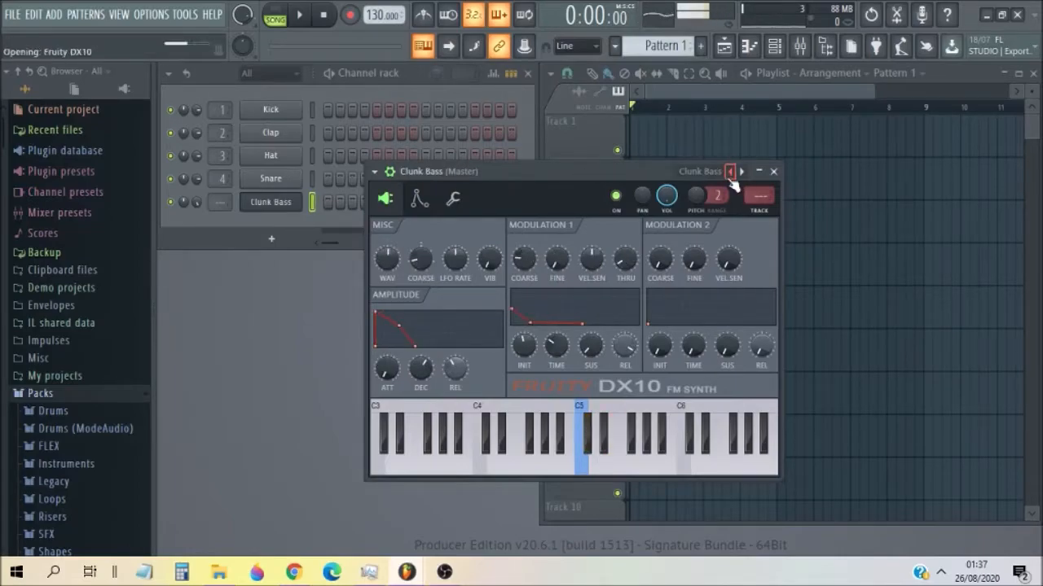
pyautogui.click(729, 172)
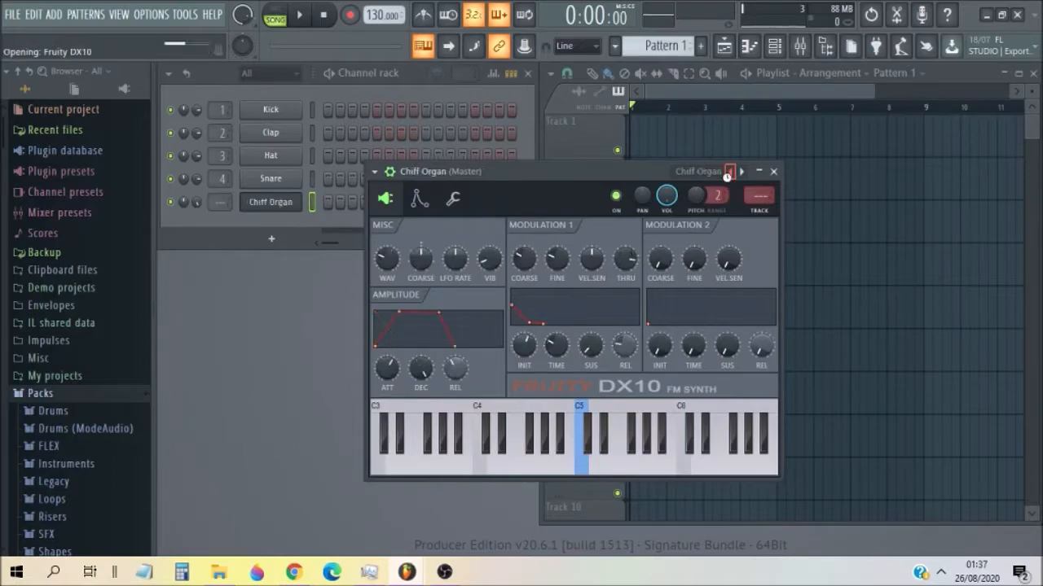
pyautogui.click(728, 173)
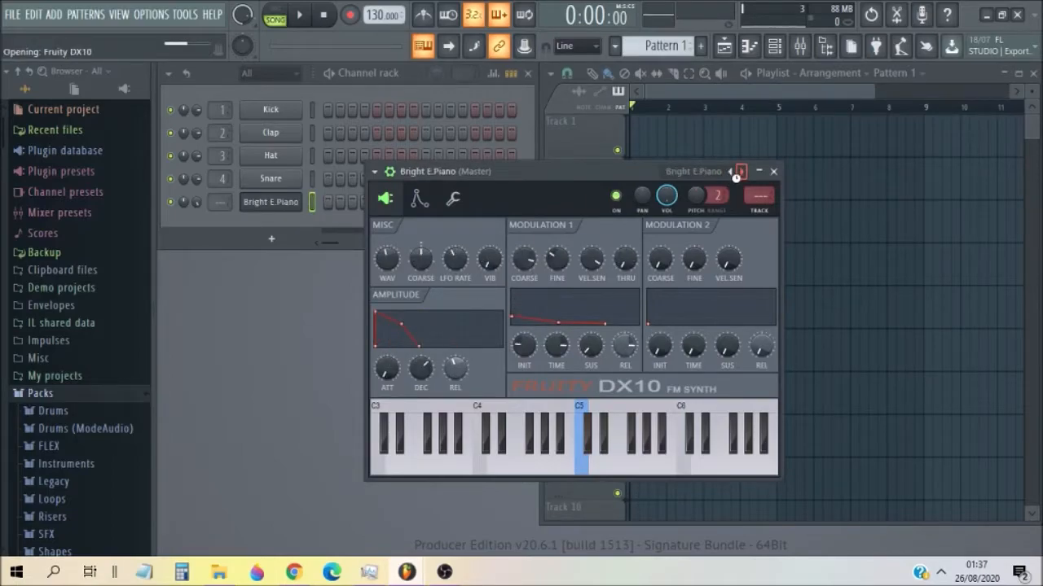
pyautogui.click(731, 172)
pyautogui.click(730, 172)
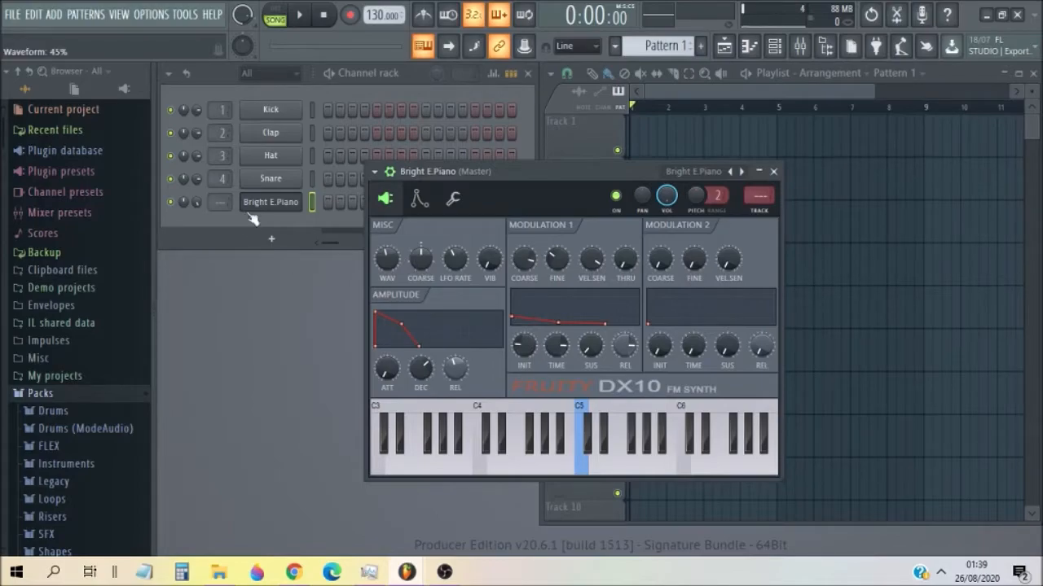
# - Replace the Bright E.Piano channel with Fruity Envelope Controller and play a few notes to run its envelope
pyautogui.rightClick(298, 201)
pyautogui.moveTo(340, 319)
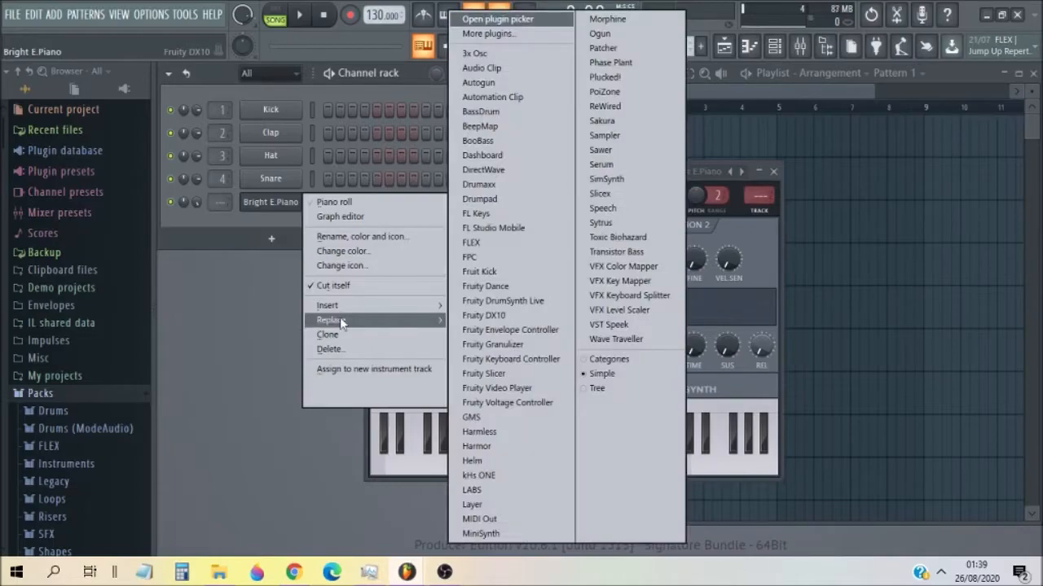
pyautogui.click(468, 330)
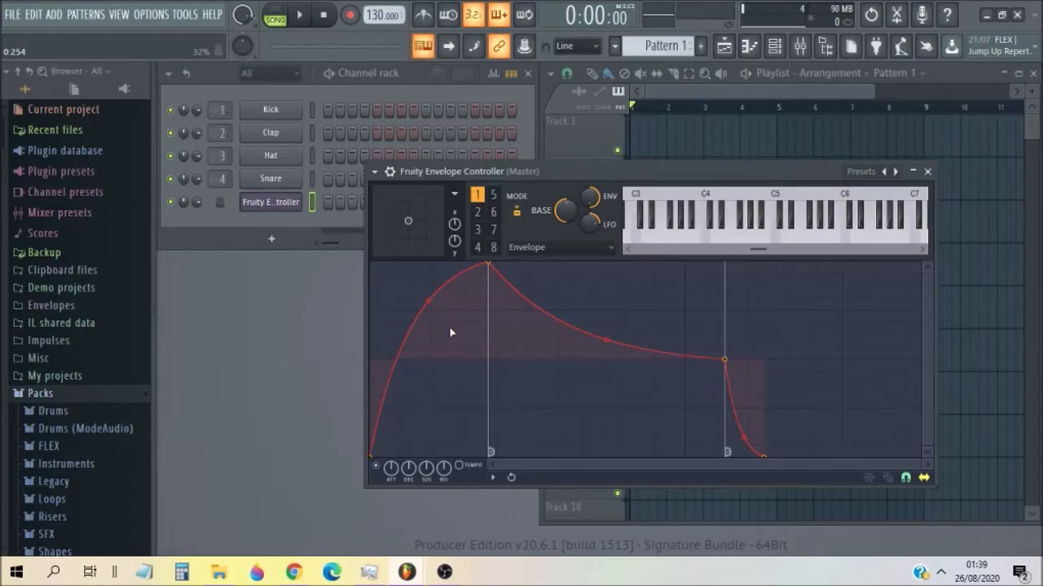
pyautogui.press('s')
pyautogui.press('s')
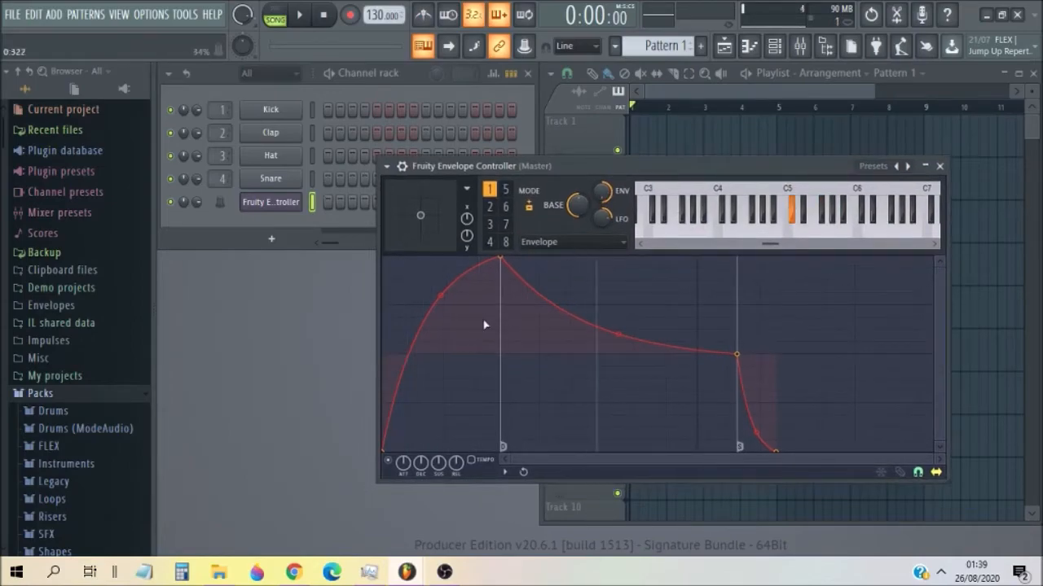
pyautogui.press('s')
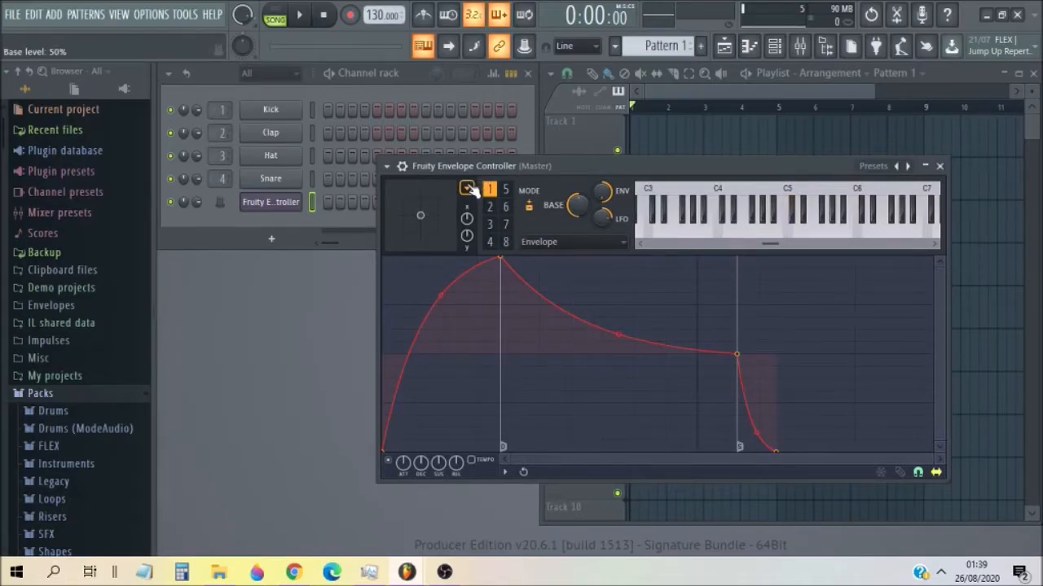
pyautogui.press('2')
# - Link the Snare channel's volume to Fruity Envelope Controller - Articulator 1 as its internal controller
pyautogui.rightClick(191, 183)
pyautogui.click(222, 325)
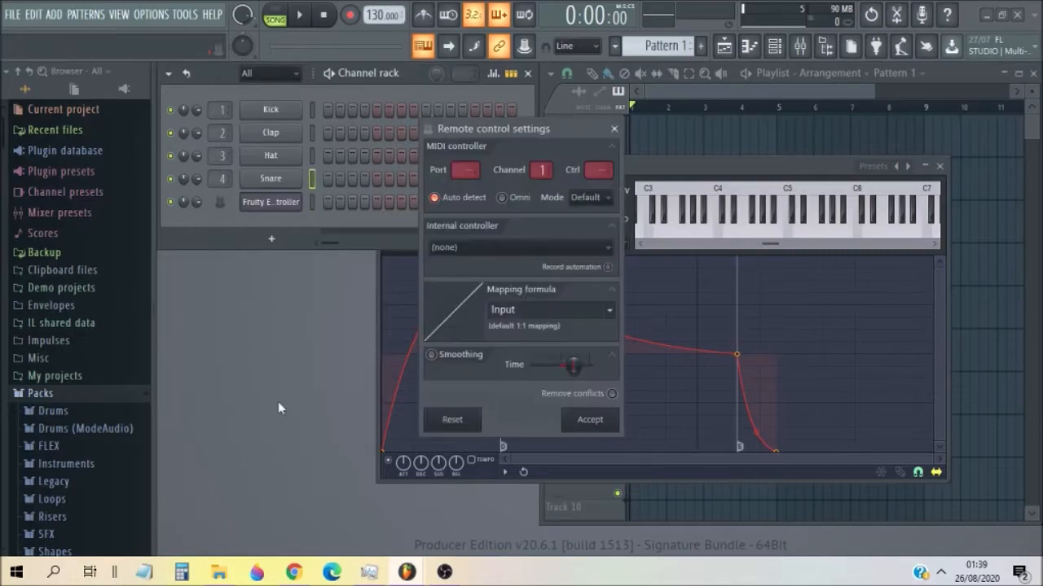
pyautogui.click(496, 246)
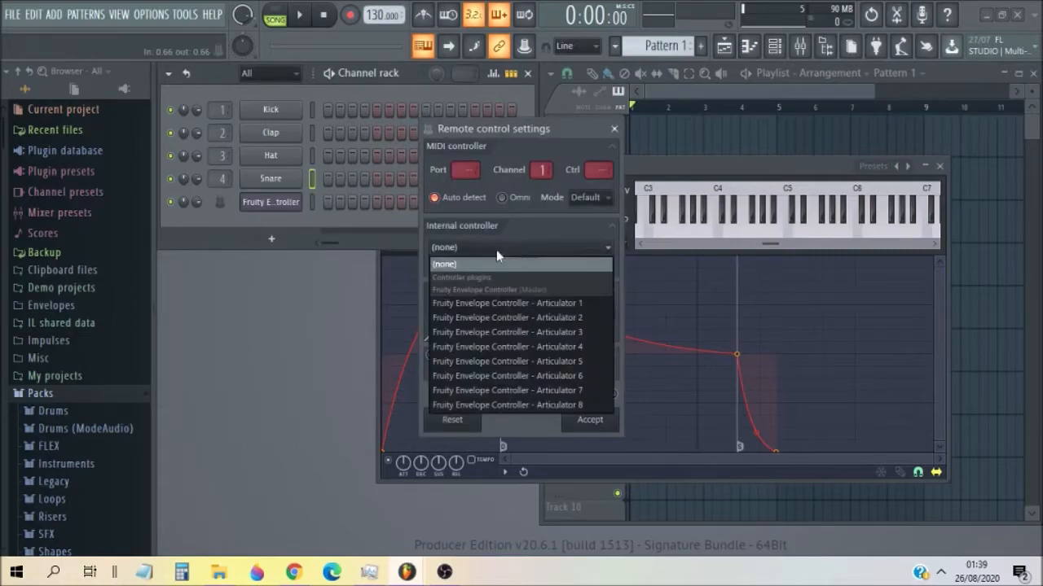
pyautogui.click(505, 304)
pyautogui.click(590, 422)
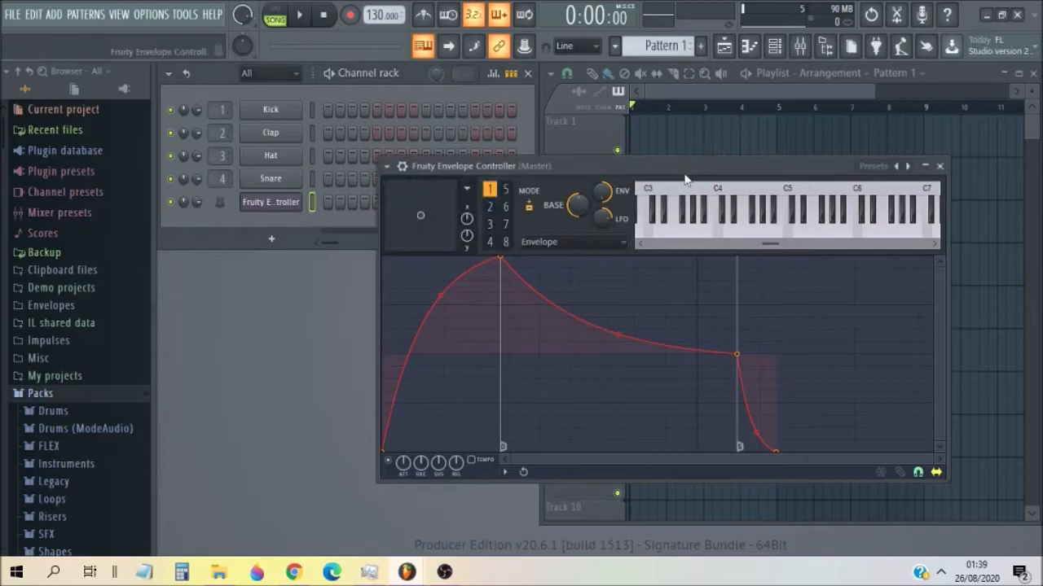
# - Play a few notes to run the envelope and examine the available articulator modes in Fruity Envelope Controller
pyautogui.press('s')
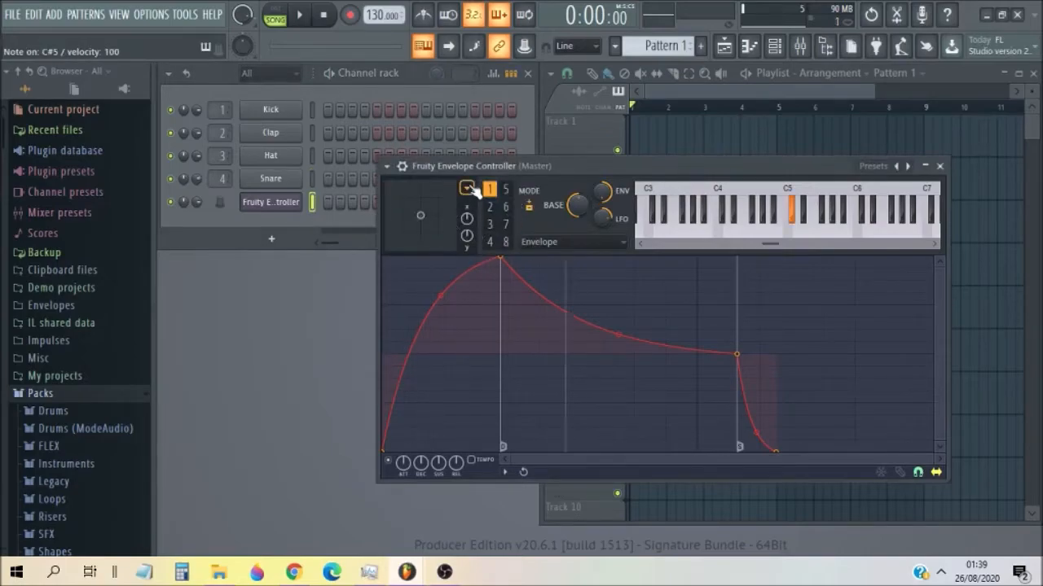
pyautogui.press('s')
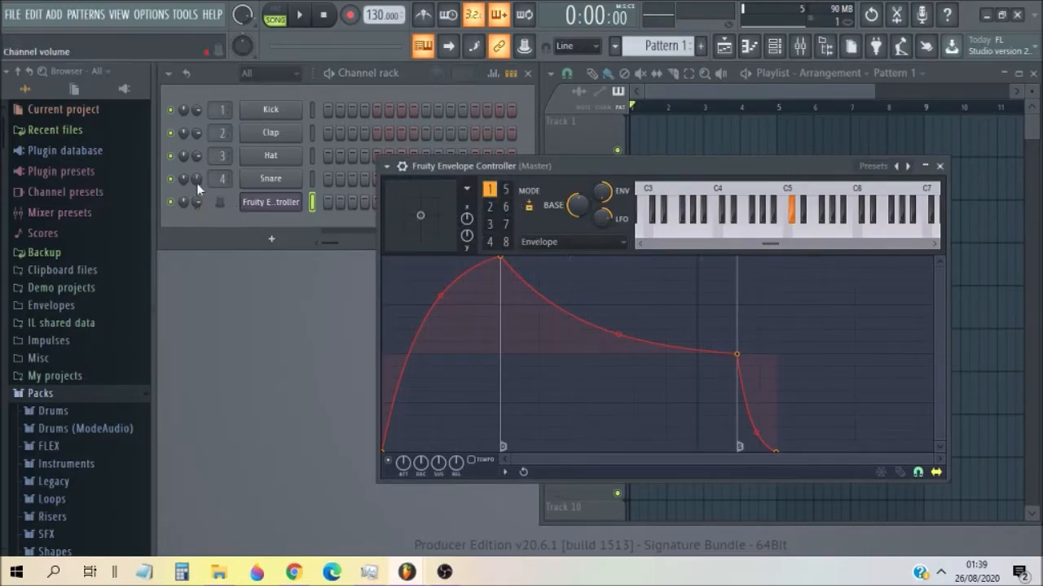
pyautogui.press('s')
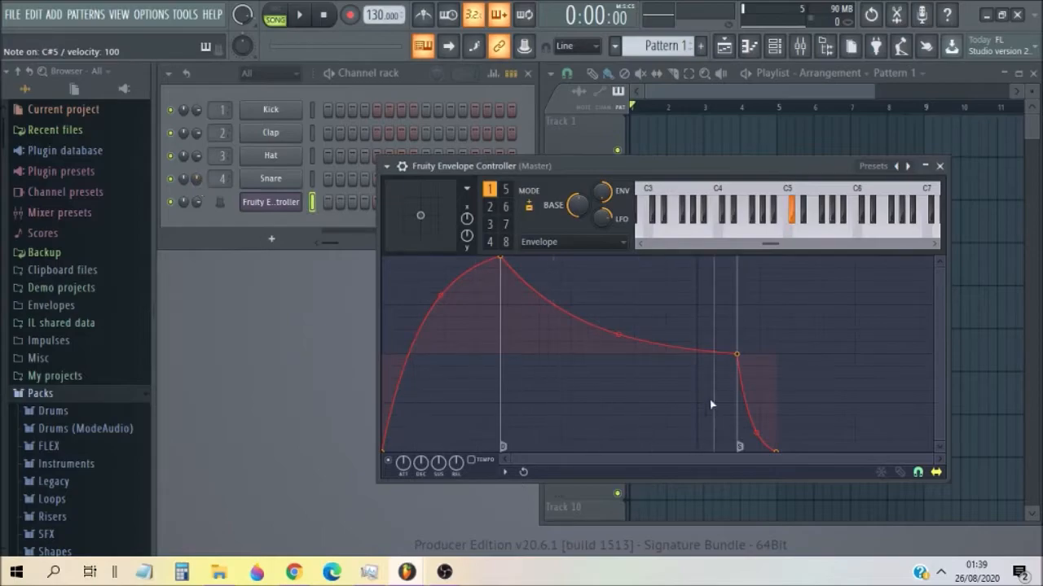
pyautogui.click(559, 243)
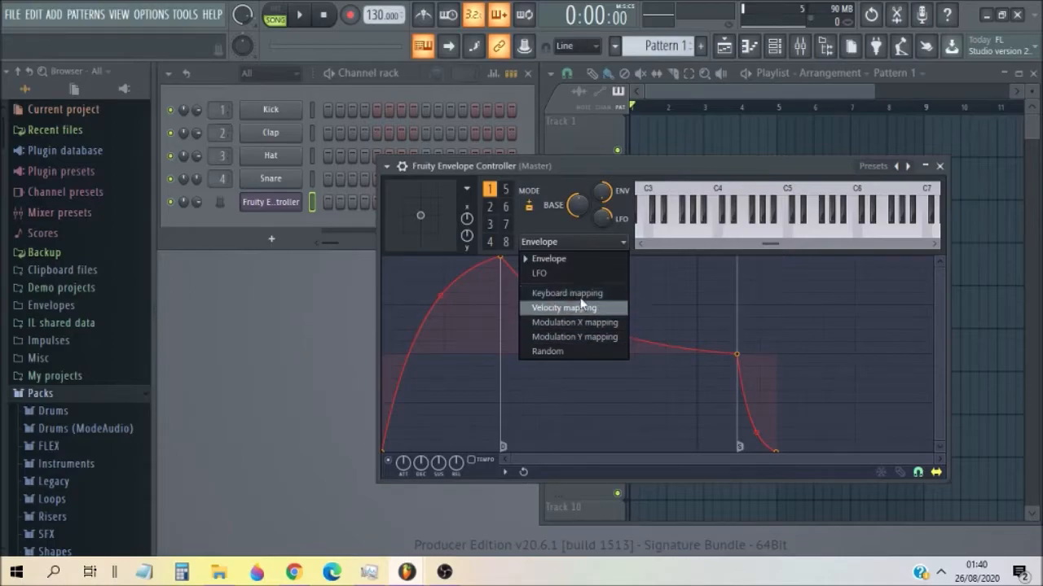
pyautogui.click(546, 238)
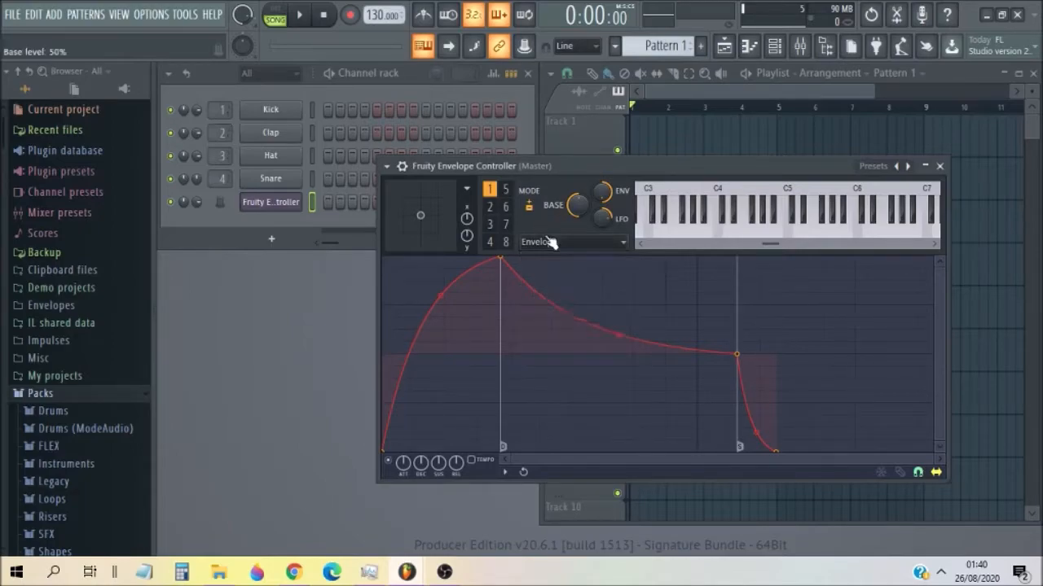
# - Delete the Fruity Envelope Controller channel and reset the Snare channel's volume
pyautogui.click(939, 166)
pyautogui.rightClick(299, 202)
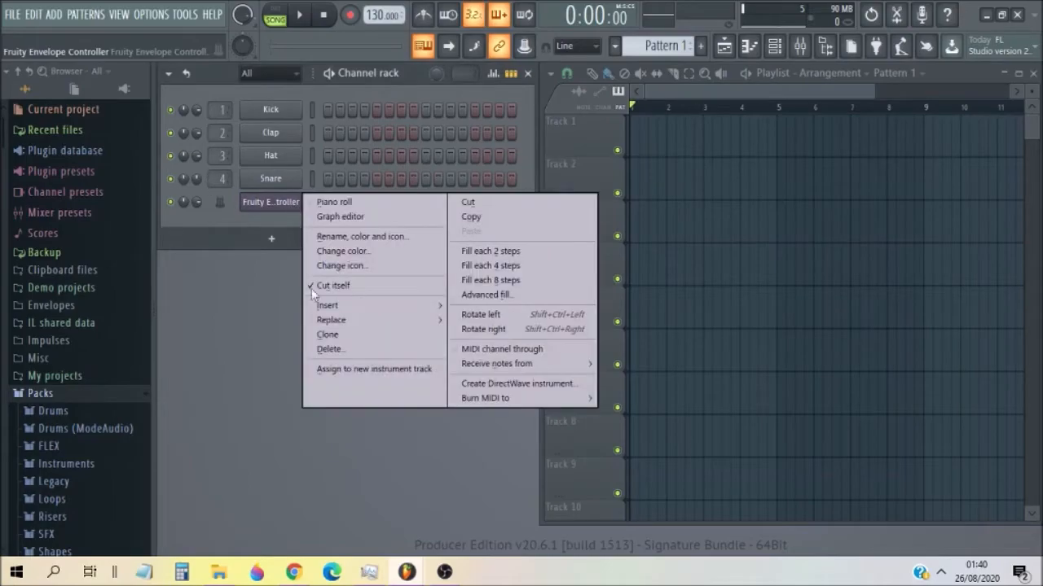
pyautogui.click(327, 347)
pyautogui.click(595, 335)
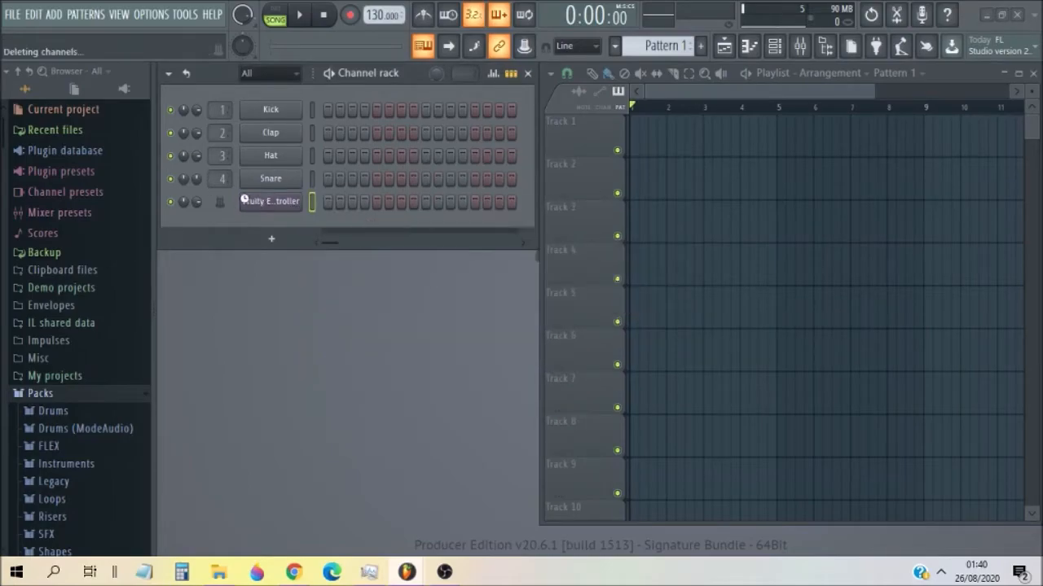
pyautogui.rightClick(196, 174)
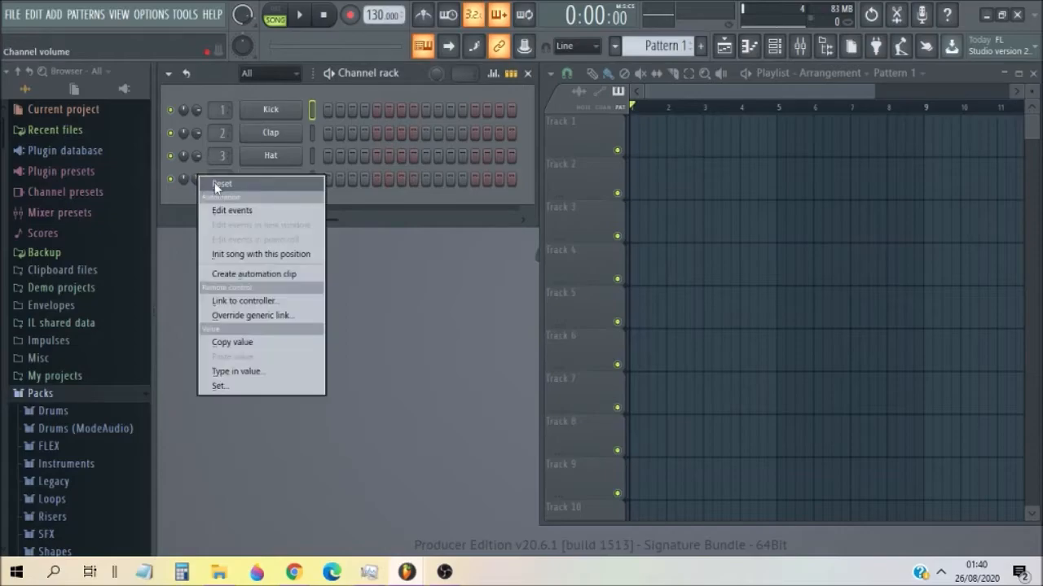
# - Add a Fruity Granulizer channel and turn on Loop in its time settings
pyautogui.click(119, 15)
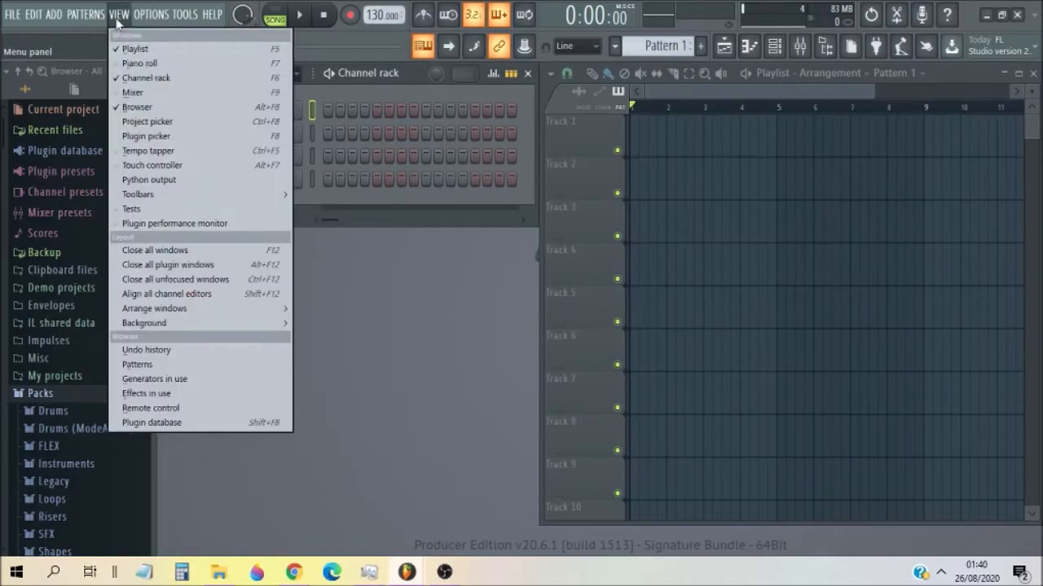
pyautogui.moveTo(53, 15)
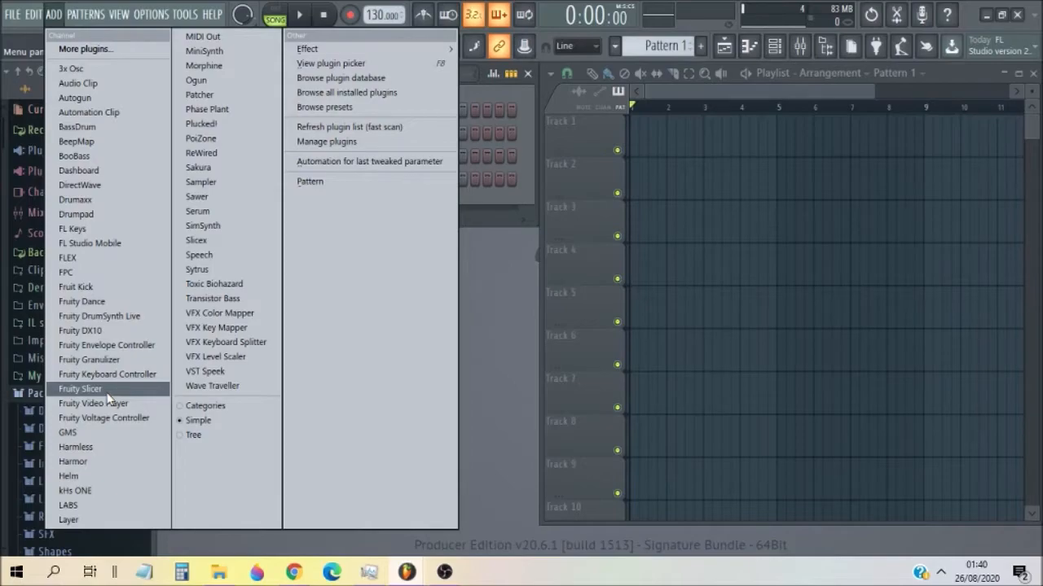
pyautogui.click(126, 360)
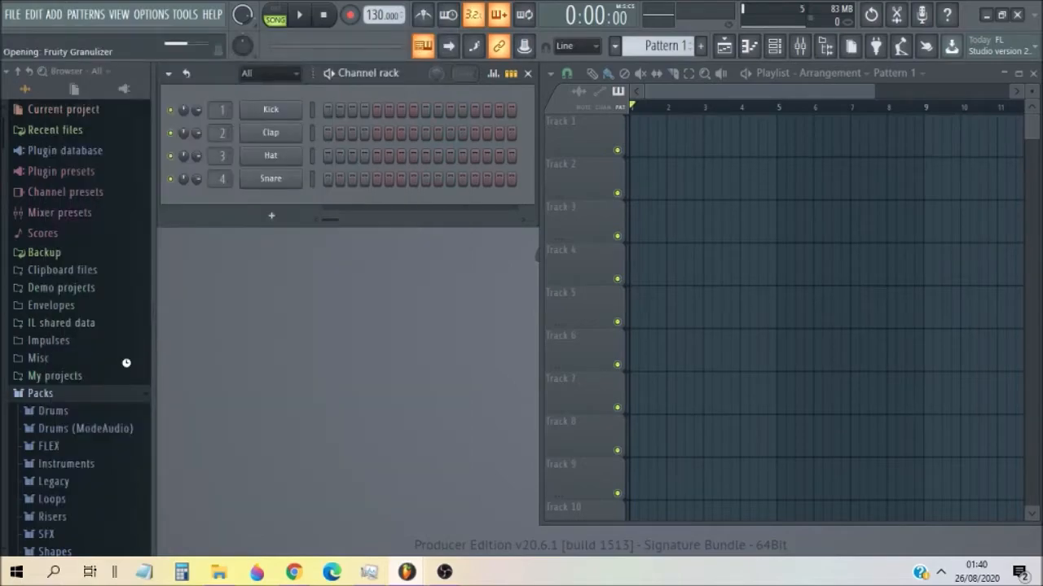
pyautogui.moveTo(413, 280); pyautogui.dragTo(331, 93)
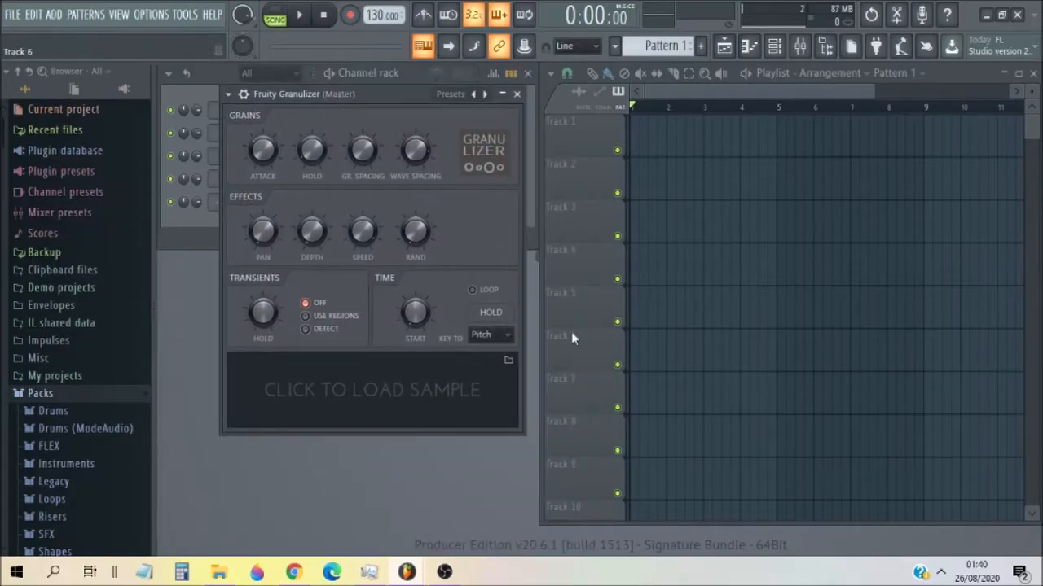
pyautogui.click(485, 294)
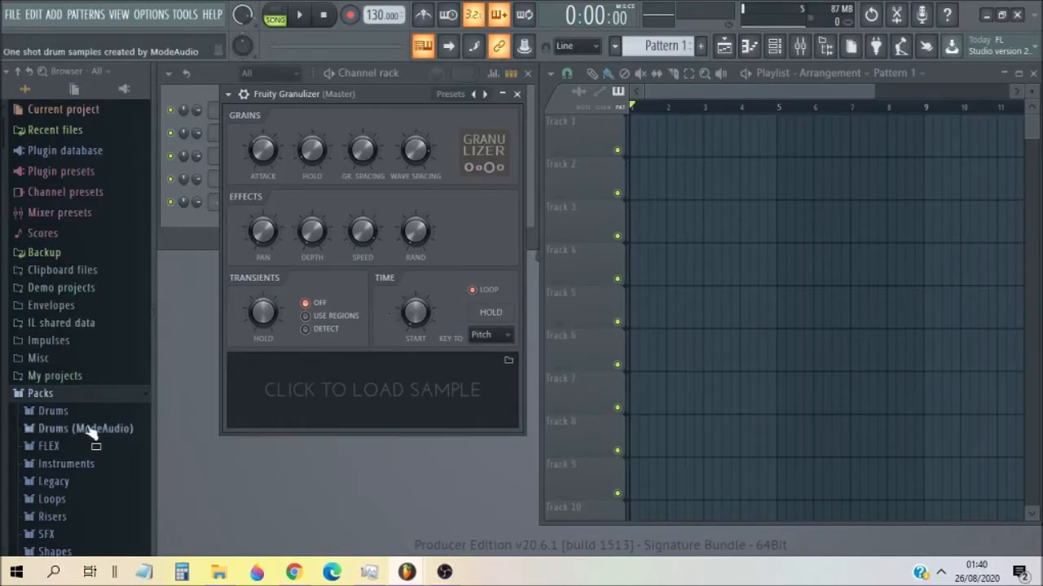
# - Load the 808 Snare sample from the Snares folder of the Drums pack into Fruity Granulizer
pyautogui.click(2, 185)
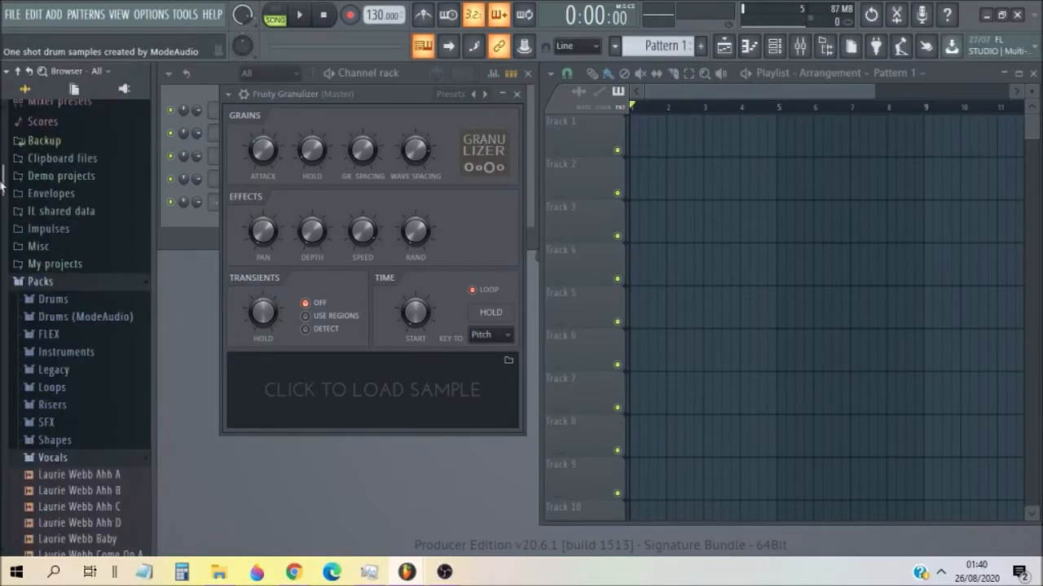
pyautogui.moveTo(1, 188); pyautogui.dragTo(2, 232)
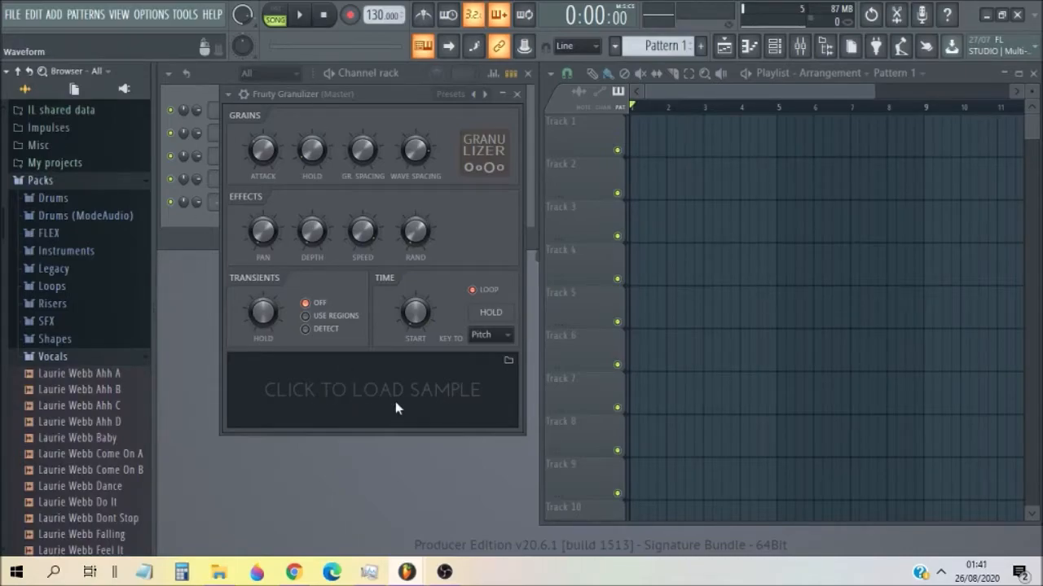
pyautogui.click(144, 357)
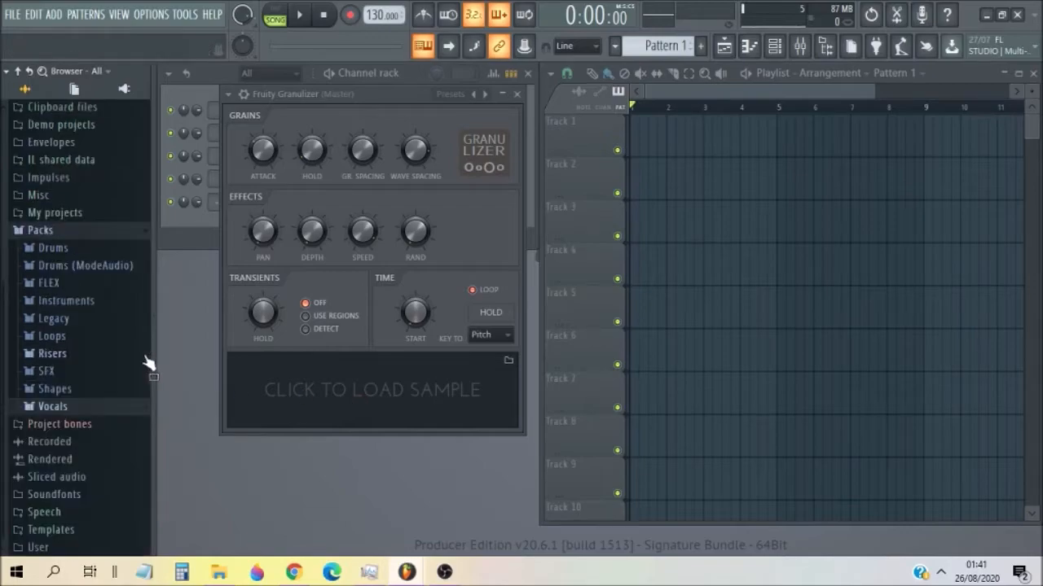
pyautogui.click(75, 249)
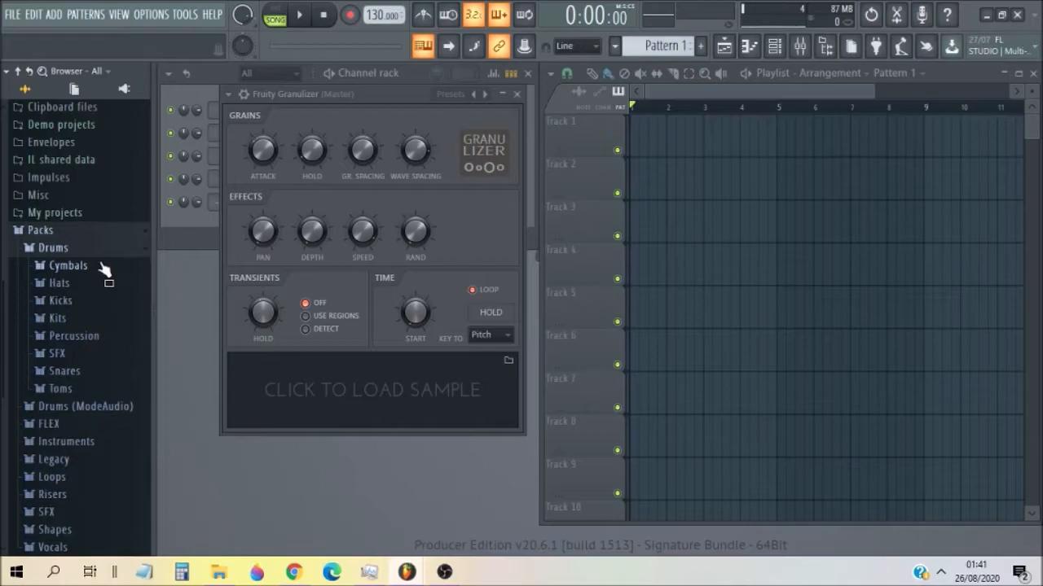
pyautogui.click(119, 371)
pyautogui.click(126, 437)
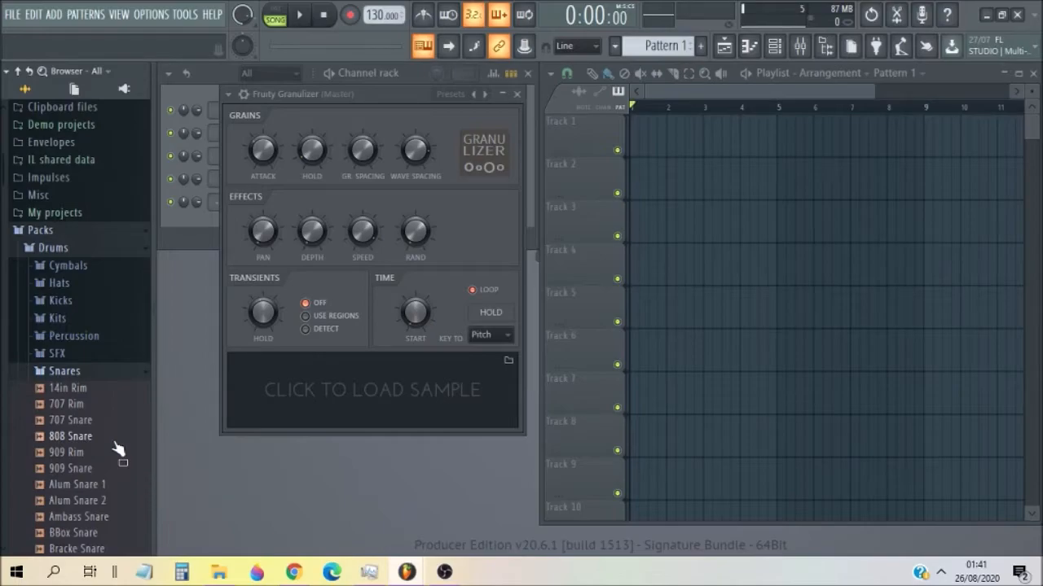
pyautogui.moveTo(116, 449); pyautogui.dragTo(349, 384)
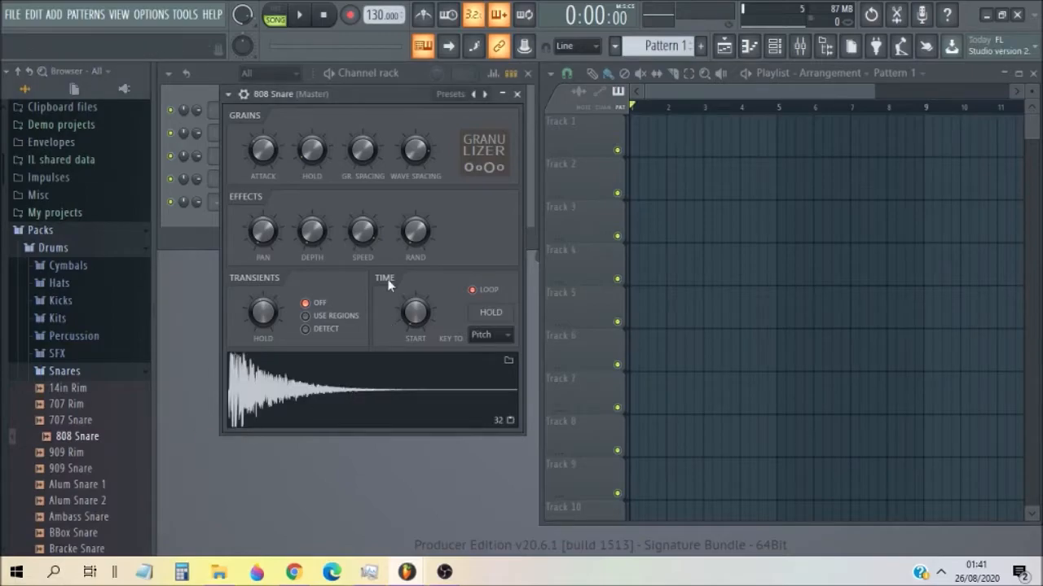
# - Play notes at different pitches to audition the granulized 808 Snare
pyautogui.moveTo(378, 99); pyautogui.dragTo(407, 130)
pyautogui.press('s')
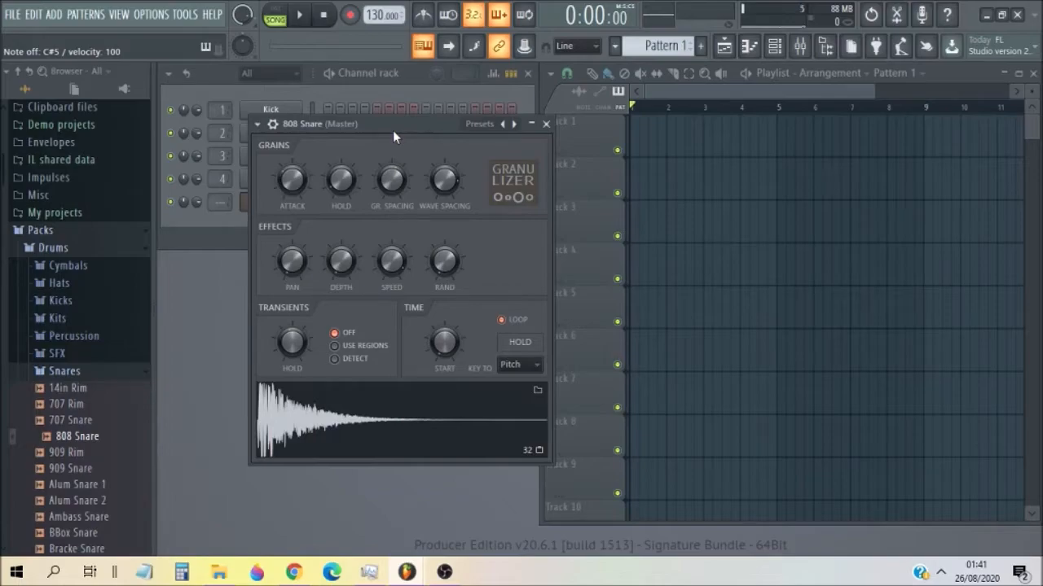
pyautogui.press('s')
pyautogui.press('2')
pyautogui.press('5')
pyautogui.press('2')
pyautogui.press('5')
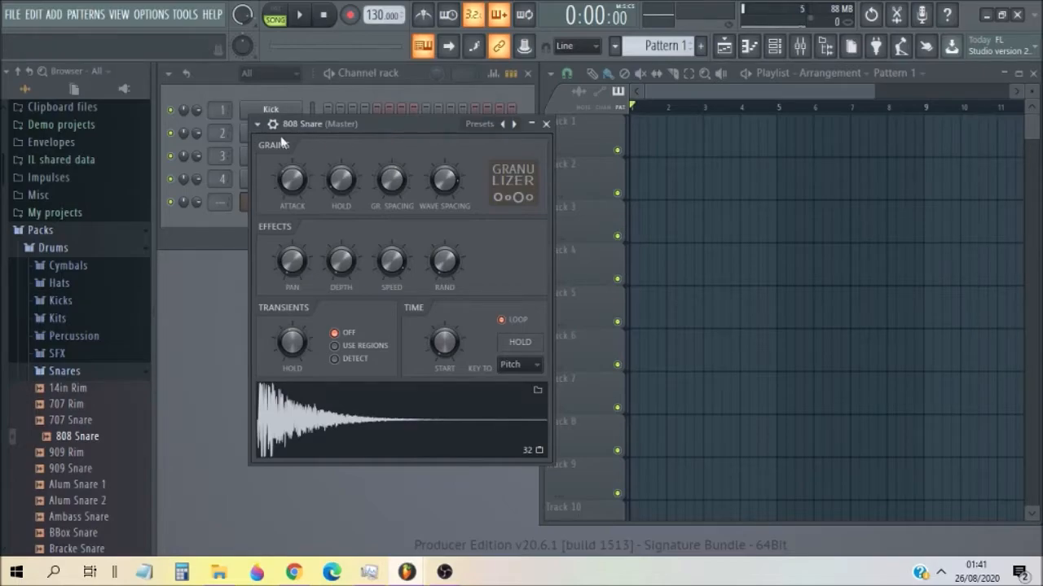
# - Raise the Trim and adjust the Out fade in the 808 Snare's precomputed effects, and audition the sample
pyautogui.click(273, 124)
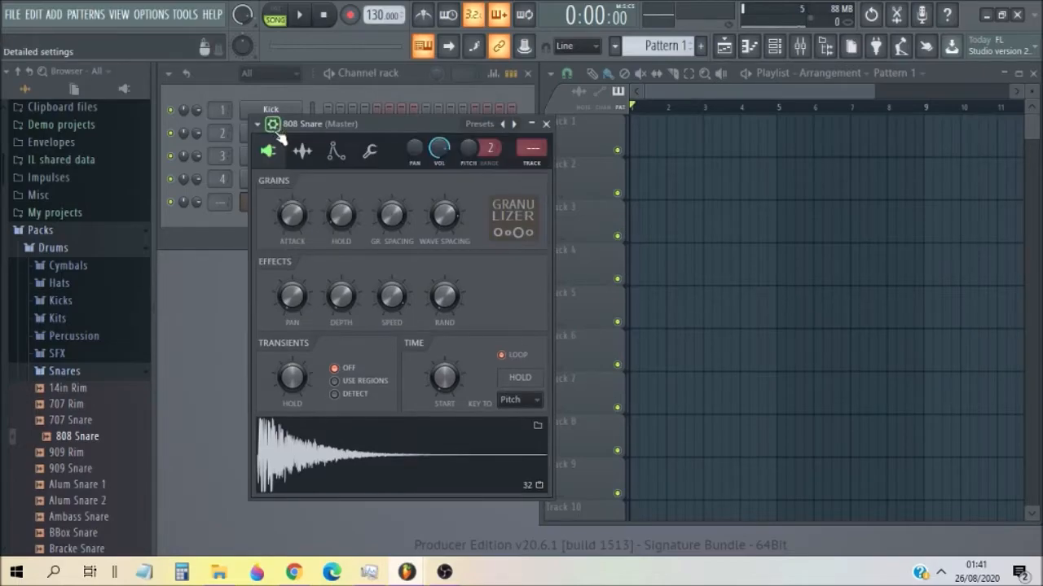
pyautogui.moveTo(661, 339); pyautogui.dragTo(662, 281)
pyautogui.press('2')
pyautogui.moveTo(588, 332)
pyautogui.mouseDown()
pyautogui.moveTo(588, 301)
pyautogui.moveTo(590, 338)
pyautogui.mouseUp()
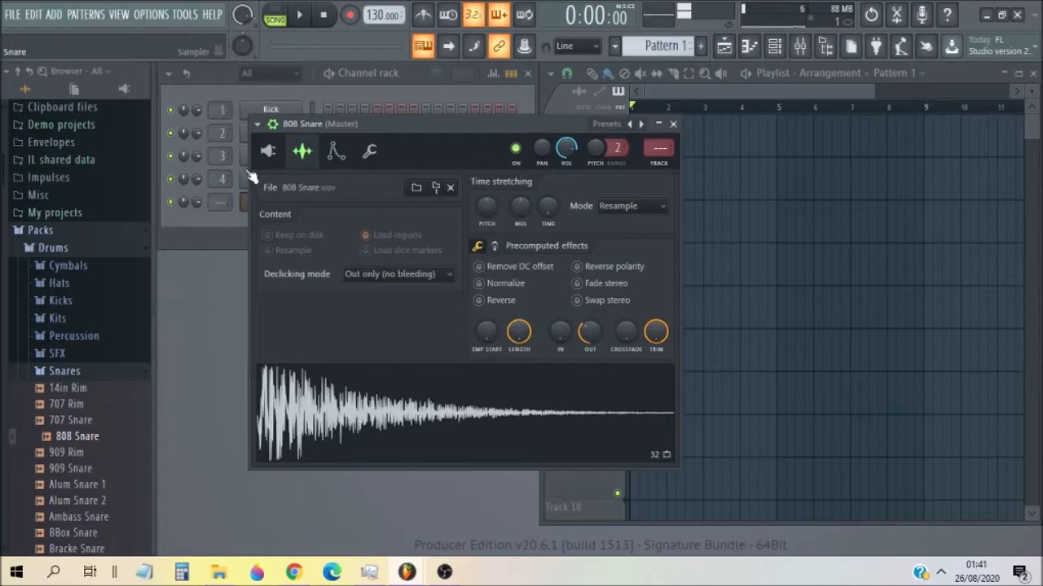
pyautogui.click(268, 147)
pyautogui.press('2')
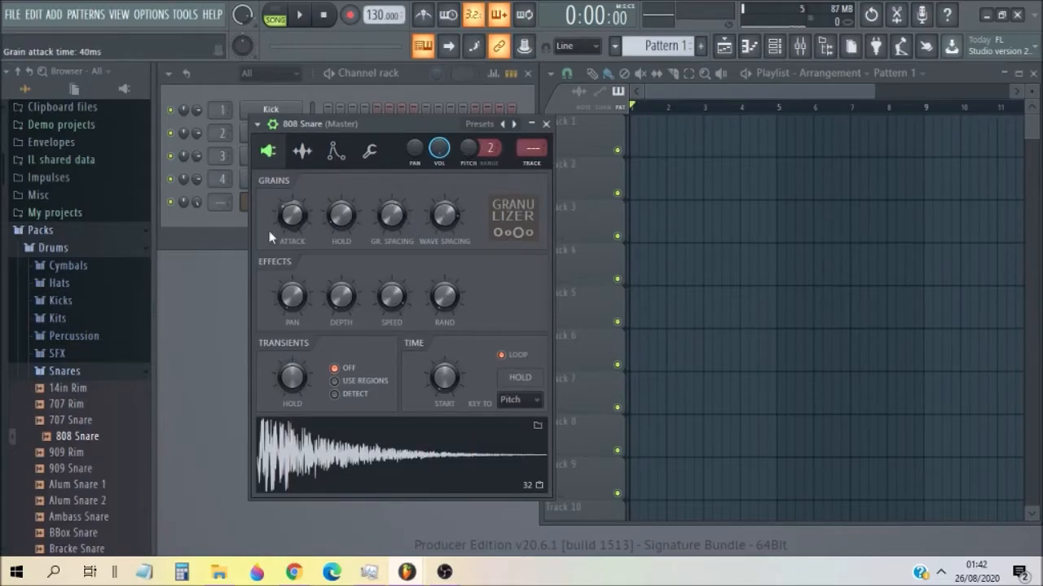
# - Raise the grain Attack in Fruity Granulizer, playing notes before and after to compare the sound
pyautogui.moveTo(382, 130); pyautogui.dragTo(380, 106)
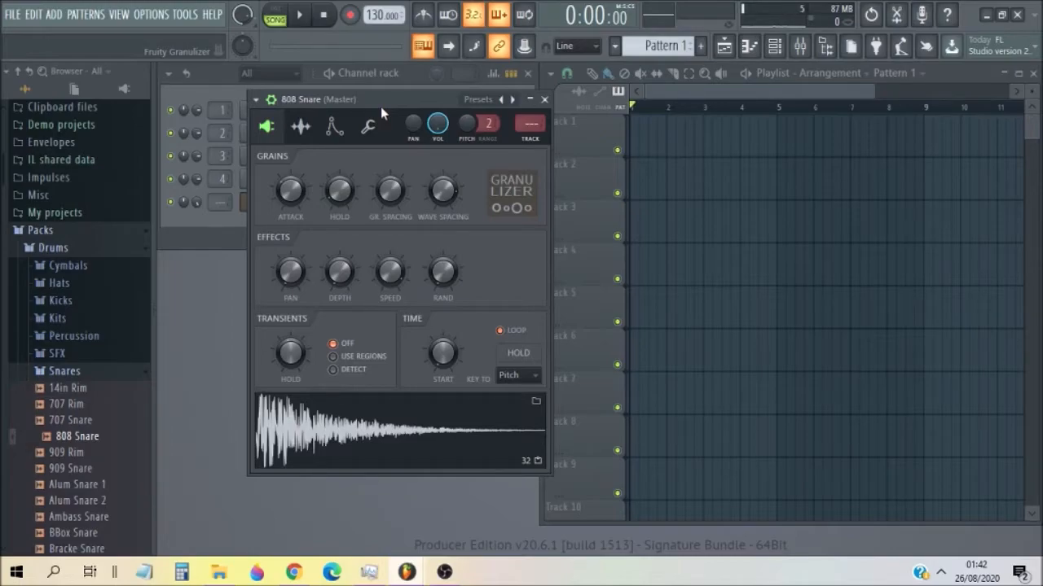
pyautogui.press('2')
pyautogui.press('2')
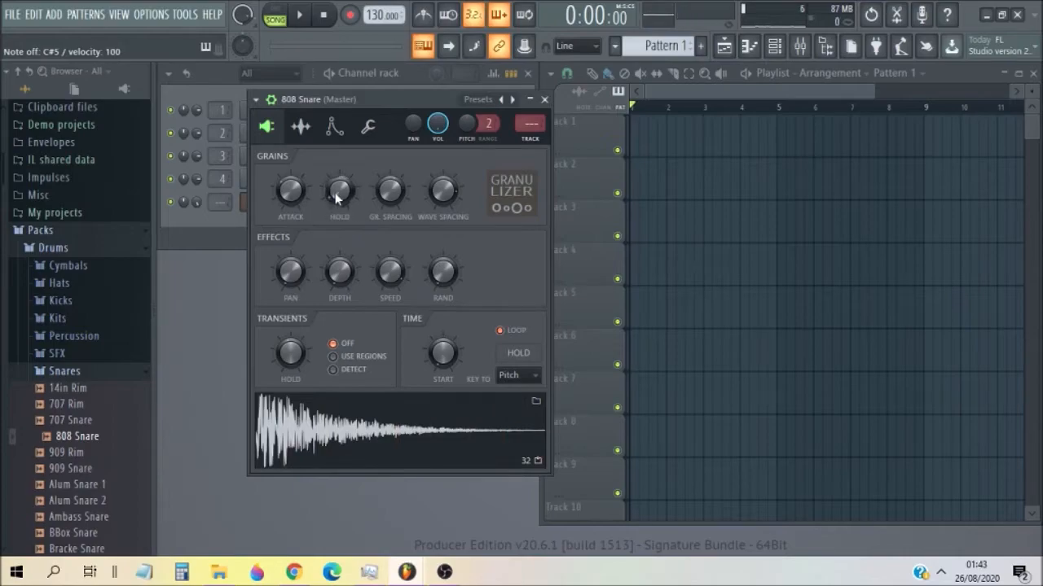
pyautogui.moveTo(282, 196); pyautogui.dragTo(283, 176)
pyautogui.press('2')
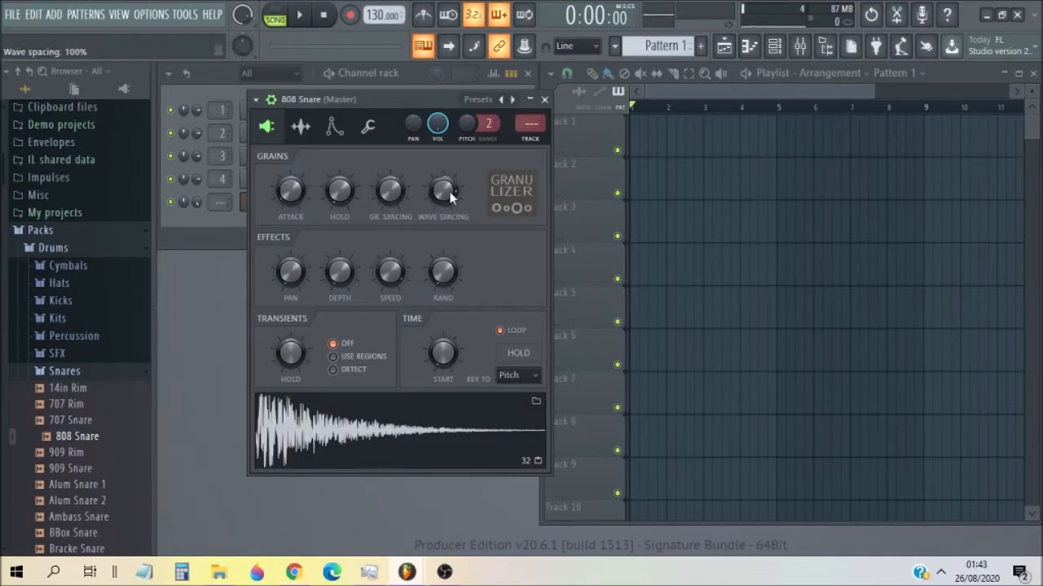
# - Set the grains' wave spacing to 0% and play notes at several pitches to hear the effect
pyautogui.moveTo(450, 194); pyautogui.dragTo(450, 241)
pyautogui.moveTo(452, 191)
pyautogui.mouseDown()
pyautogui.moveTo(452, 236)
pyautogui.moveTo(452, 191)
pyautogui.mouseUp()
pyautogui.press('s')
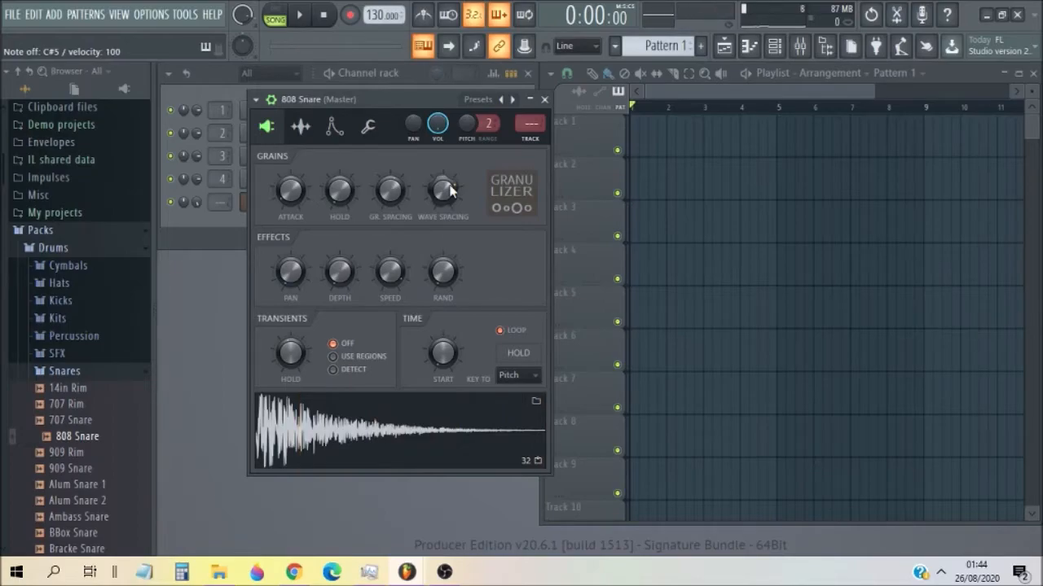
pyautogui.moveTo(449, 188); pyautogui.dragTo(449, 186)
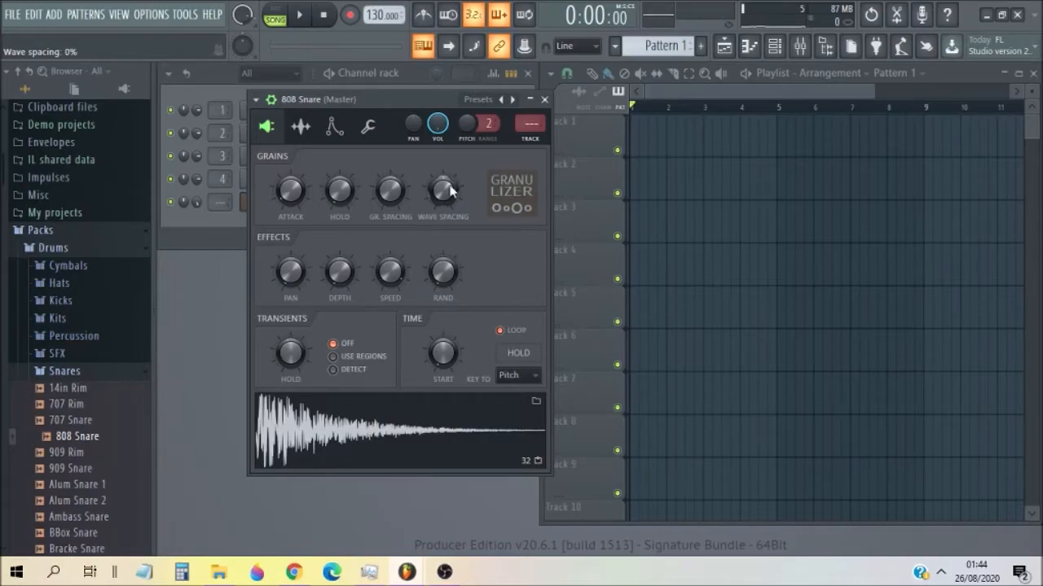
pyautogui.press('s')
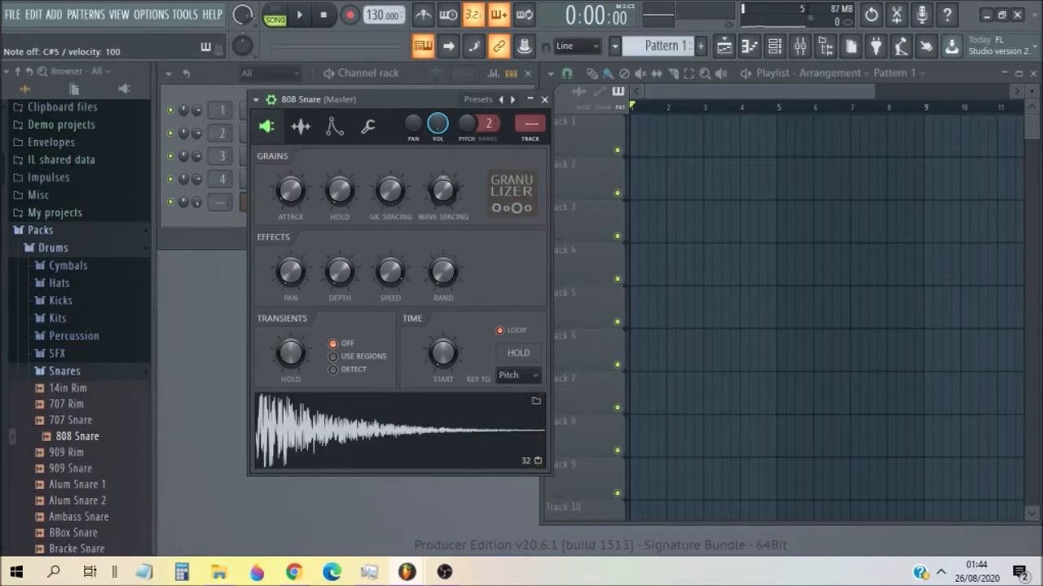
pyautogui.press('s')
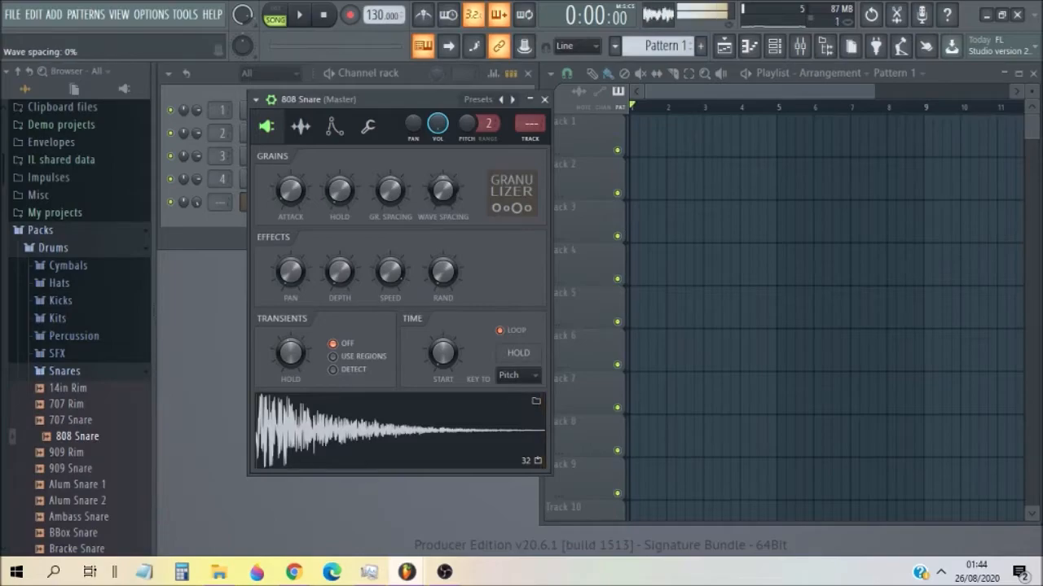
pyautogui.press('s')
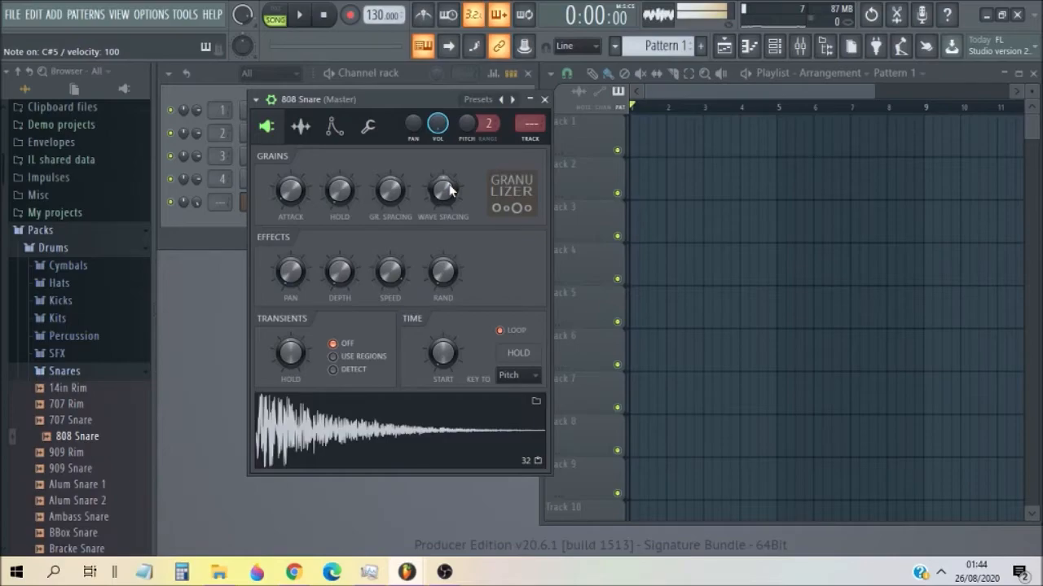
pyautogui.press('g')
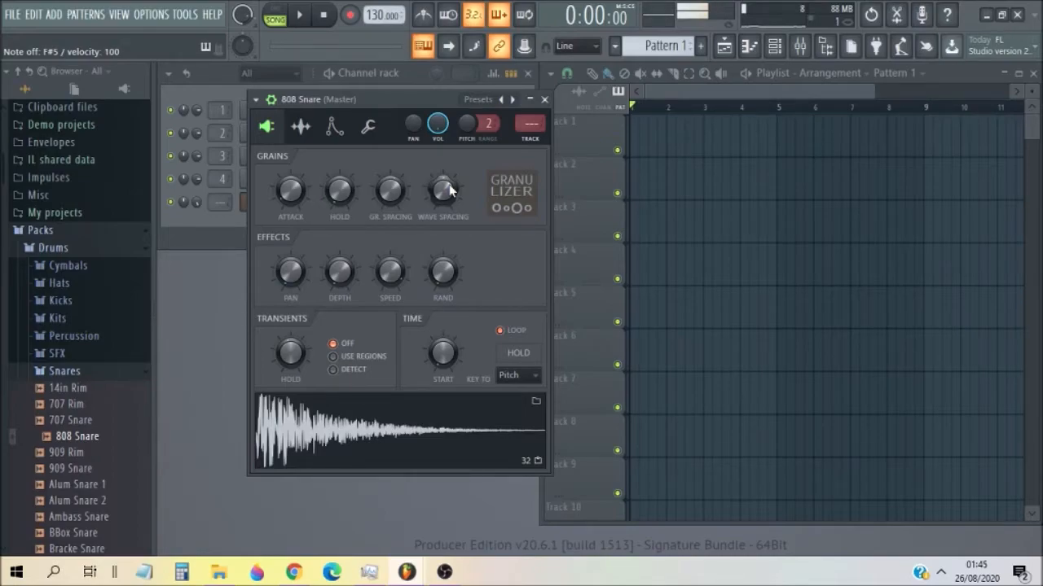
pyautogui.press('n')
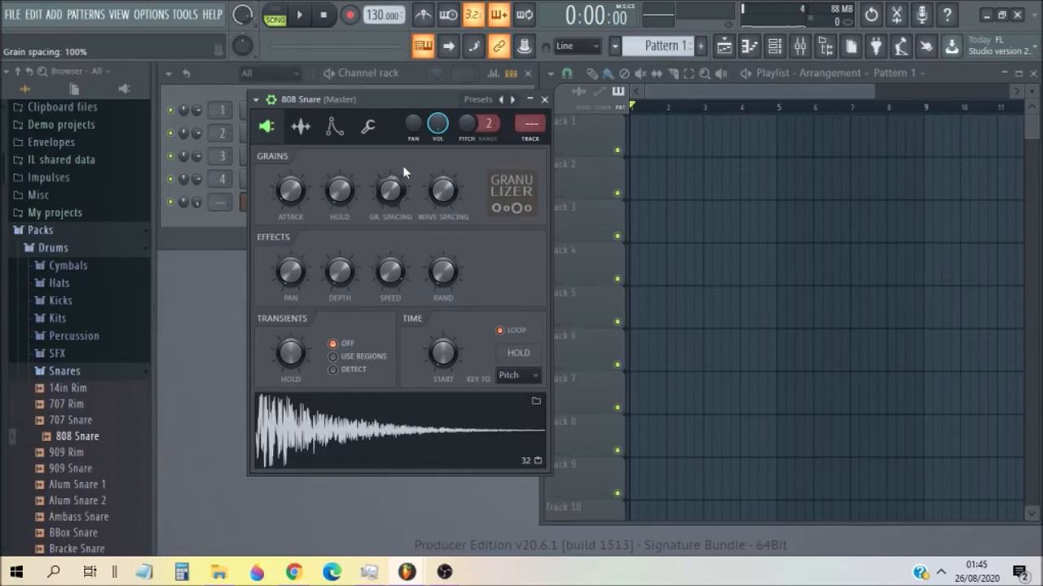
# - Set the grains' wave spacing to -100%
pyautogui.moveTo(443, 189); pyautogui.dragTo(443, 213)
pyautogui.moveTo(443, 214); pyautogui.dragTo(466, 195)
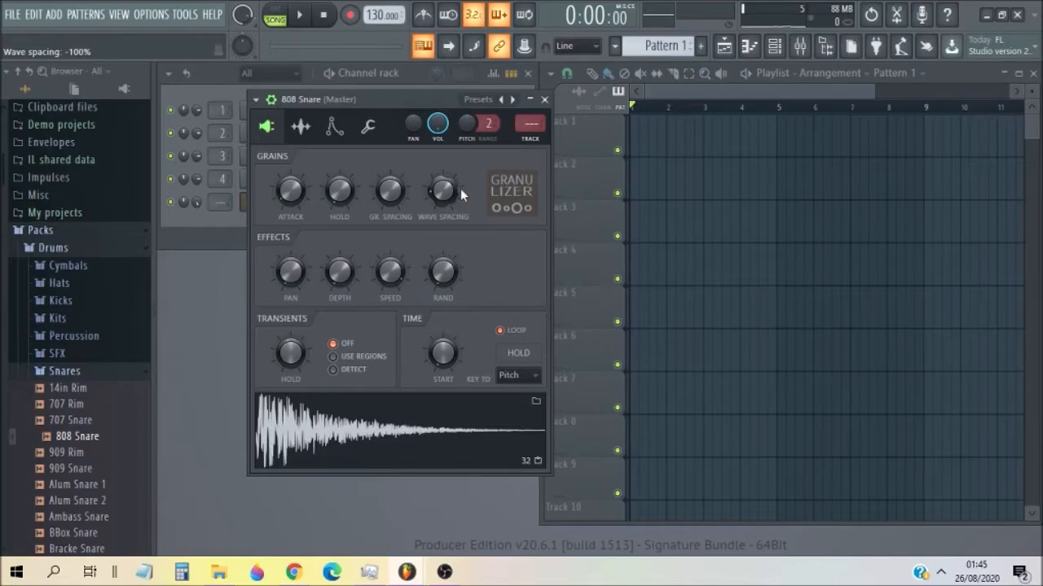
# - Play a note, raise the grains' wave spacing to 26%, and reset wave spacing to its default
pyautogui.press('s')
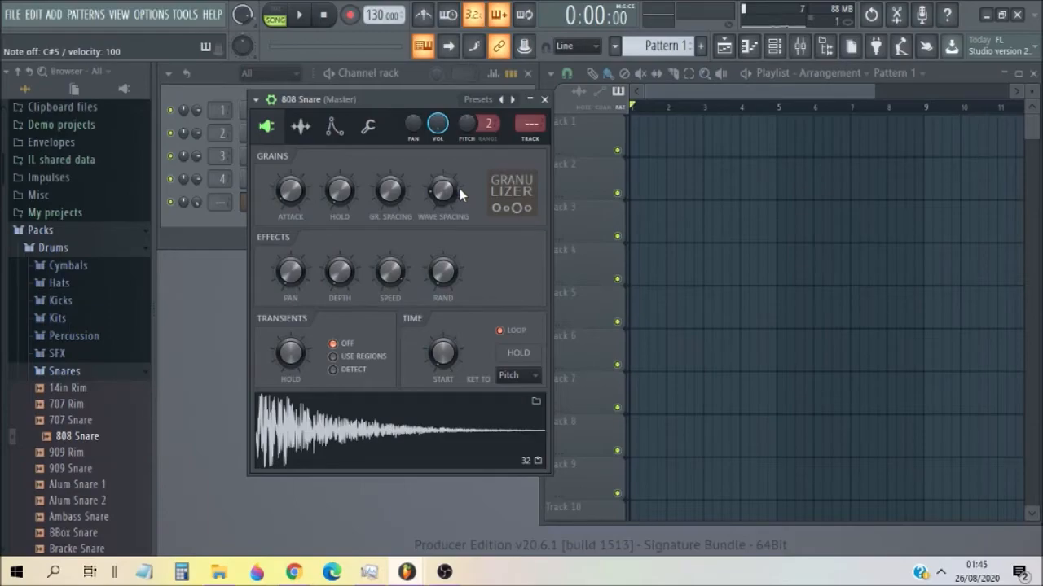
pyautogui.moveTo(458, 193); pyautogui.dragTo(458, 163)
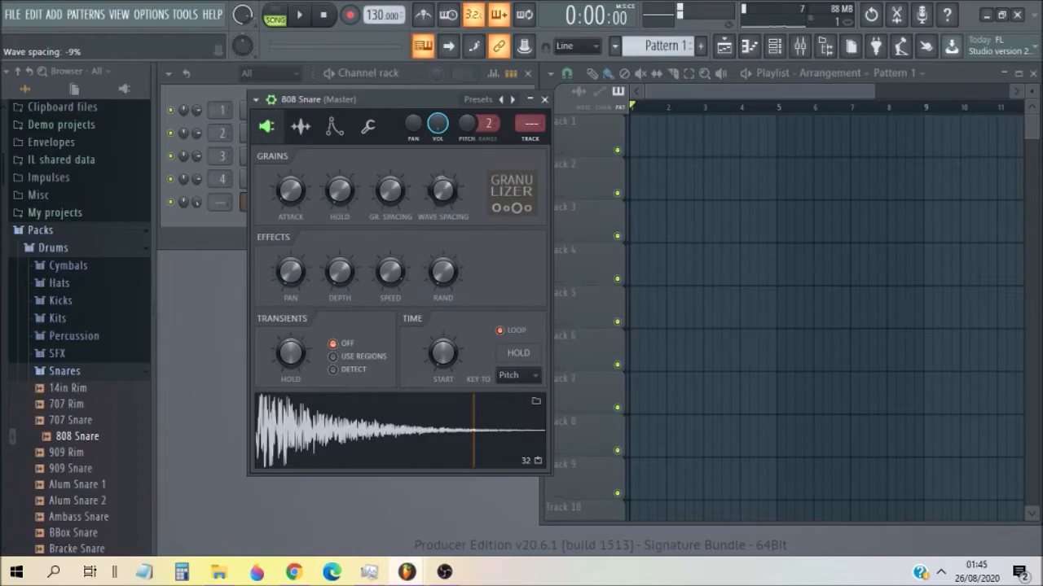
pyautogui.moveTo(458, 163); pyautogui.dragTo(458, 152)
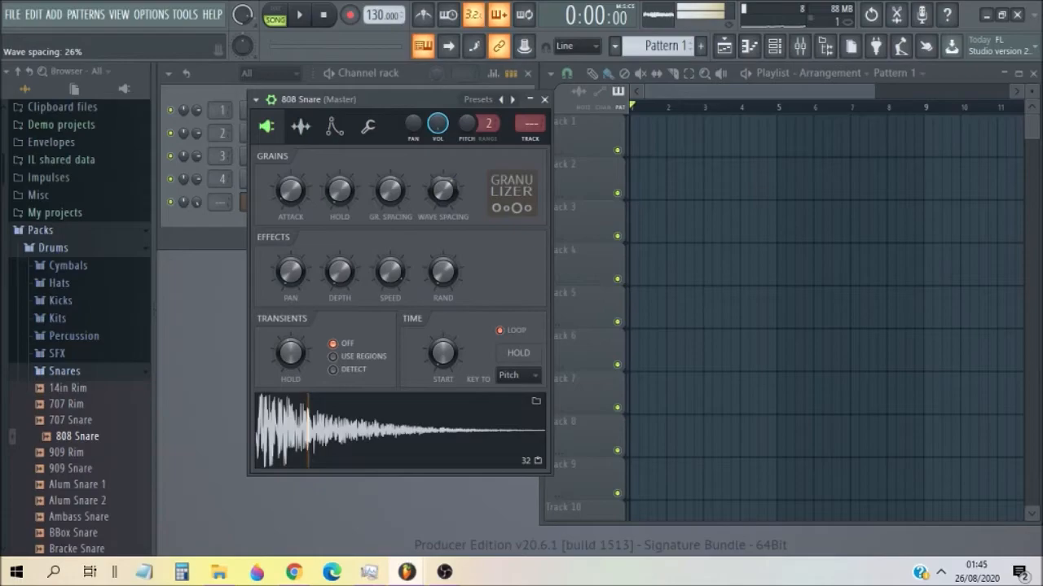
pyautogui.rightClick(461, 192)
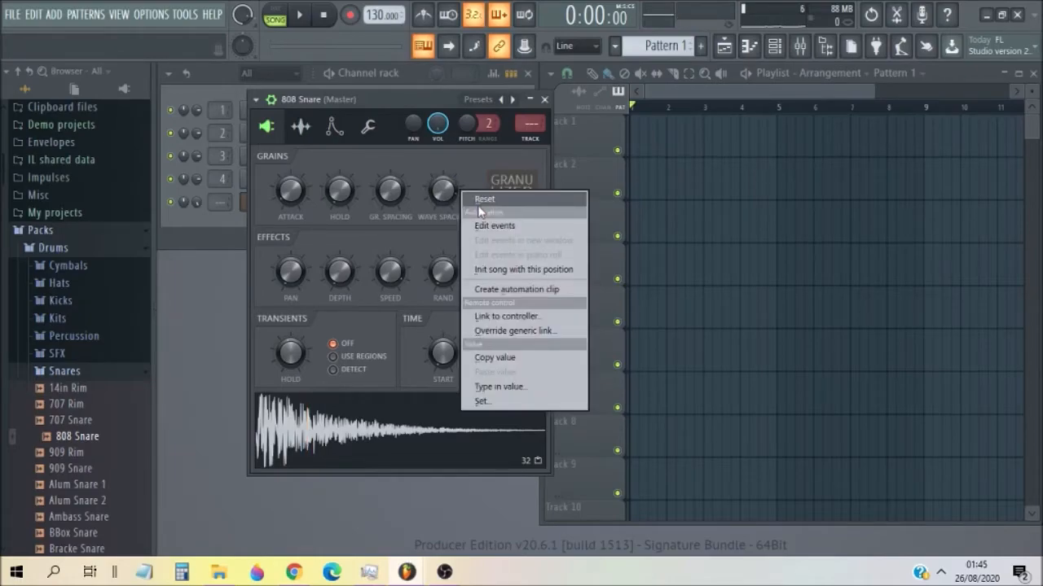
pyautogui.click(479, 204)
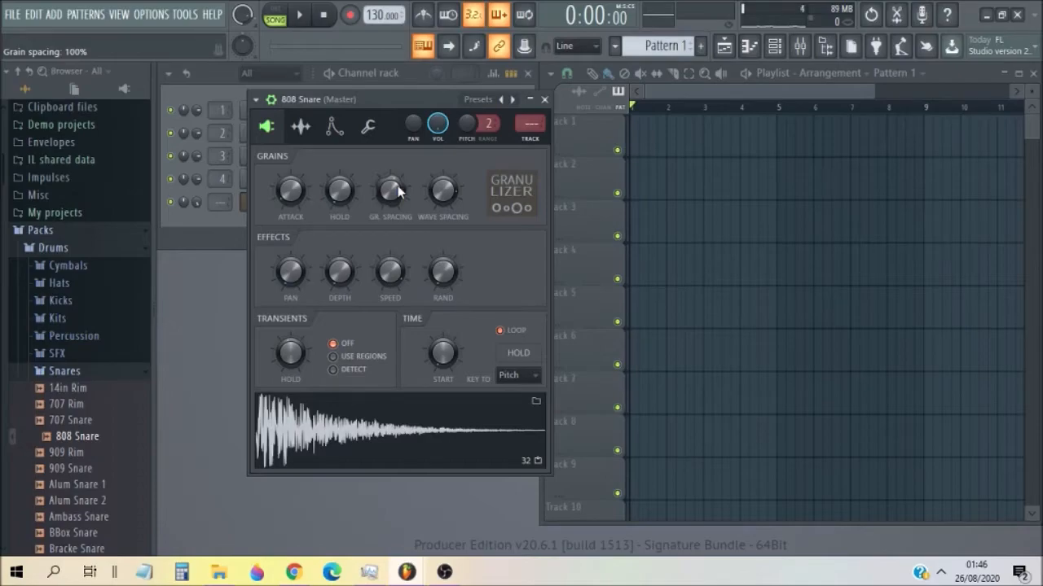
# - Lower the grain spacing, raise it to 300%, and bring it down to 44% while playing notes to compare the sound
pyautogui.moveTo(398, 189); pyautogui.dragTo(396, 232)
pyautogui.press('s')
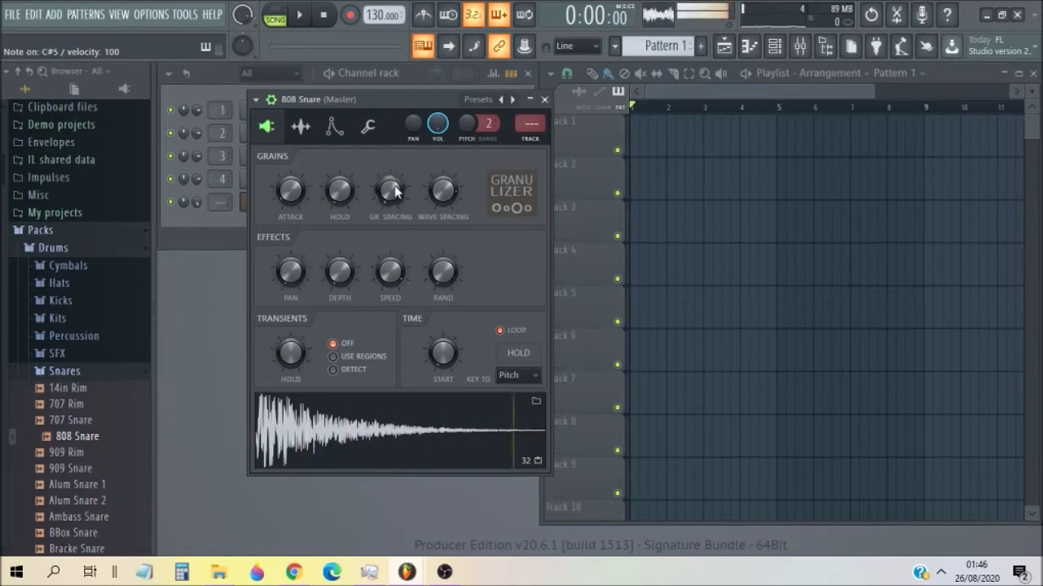
pyautogui.moveTo(395, 191)
pyautogui.mouseDown()
pyautogui.moveTo(395, 151)
pyautogui.moveTo(396, 225)
pyautogui.moveTo(396, 195)
pyautogui.mouseUp()
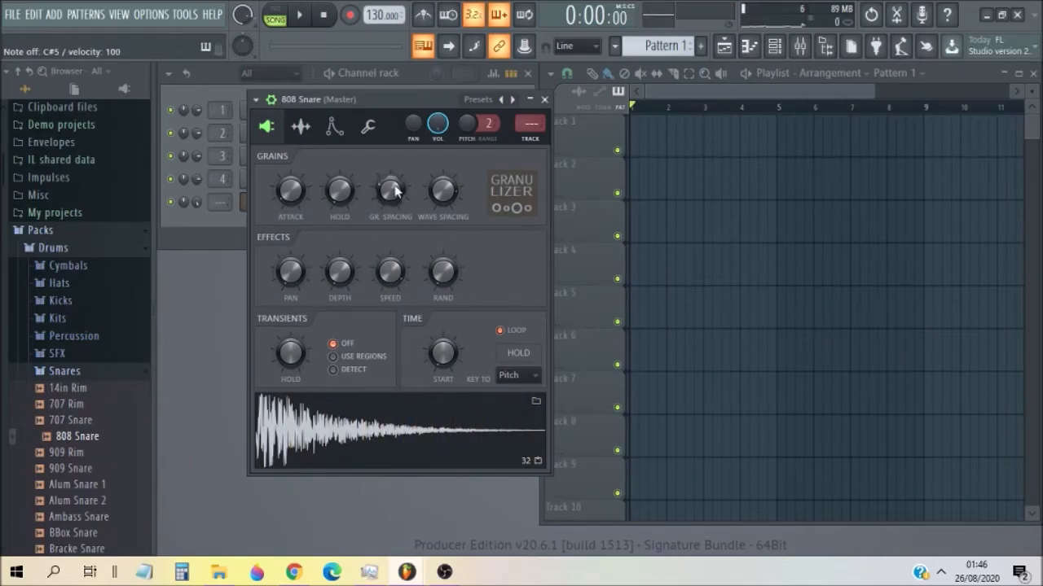
pyautogui.press('s')
pyautogui.moveTo(395, 191); pyautogui.dragTo(395, 97)
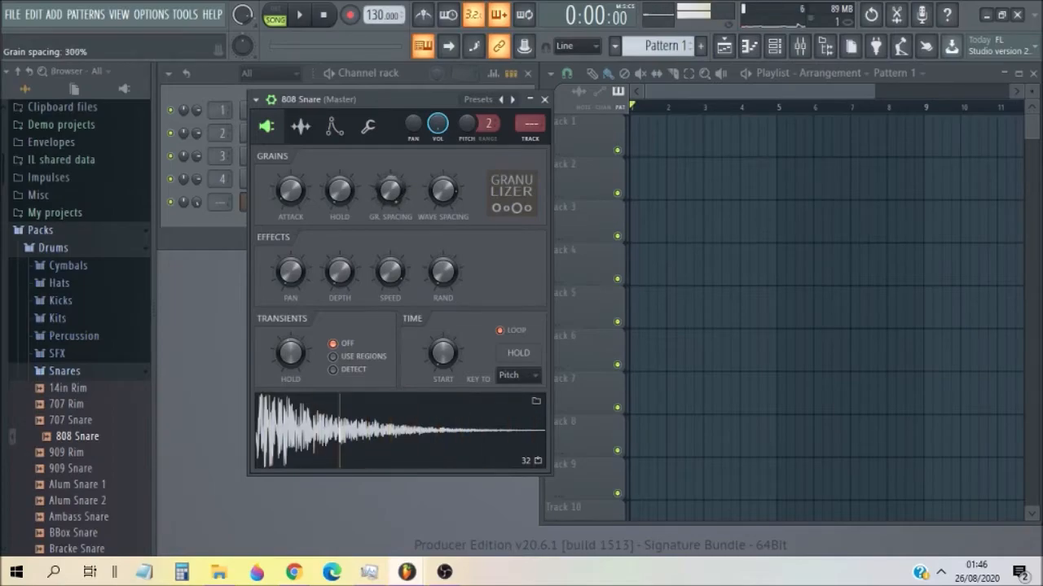
pyautogui.moveTo(395, 97); pyautogui.dragTo(395, 181)
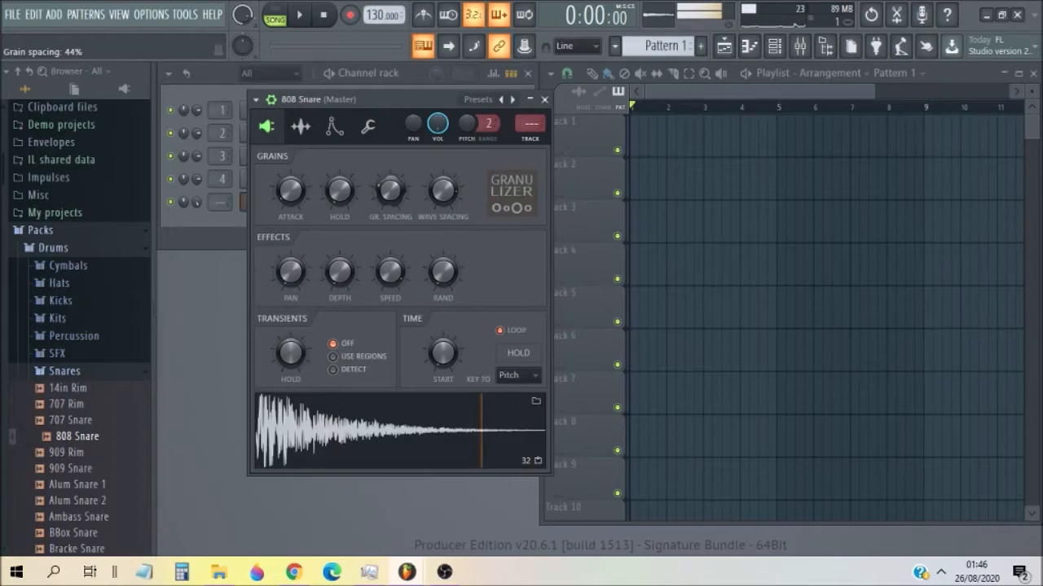
# - Adjust the grain attack and change the grain spacing while playing a note to hear how they interact
pyautogui.moveTo(292, 193); pyautogui.dragTo(292, 165)
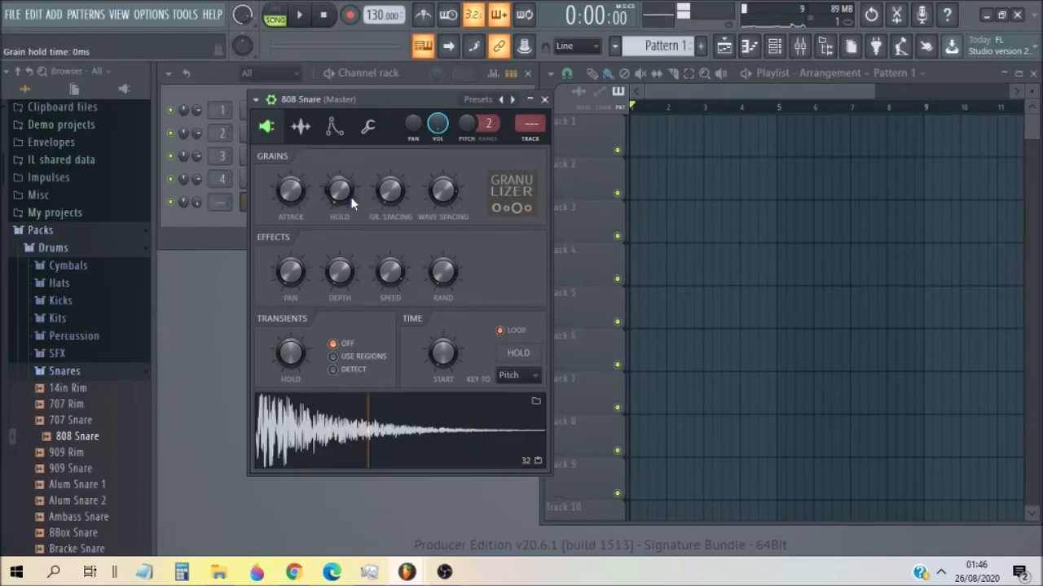
pyautogui.moveTo(388, 206); pyautogui.dragTo(388, 181)
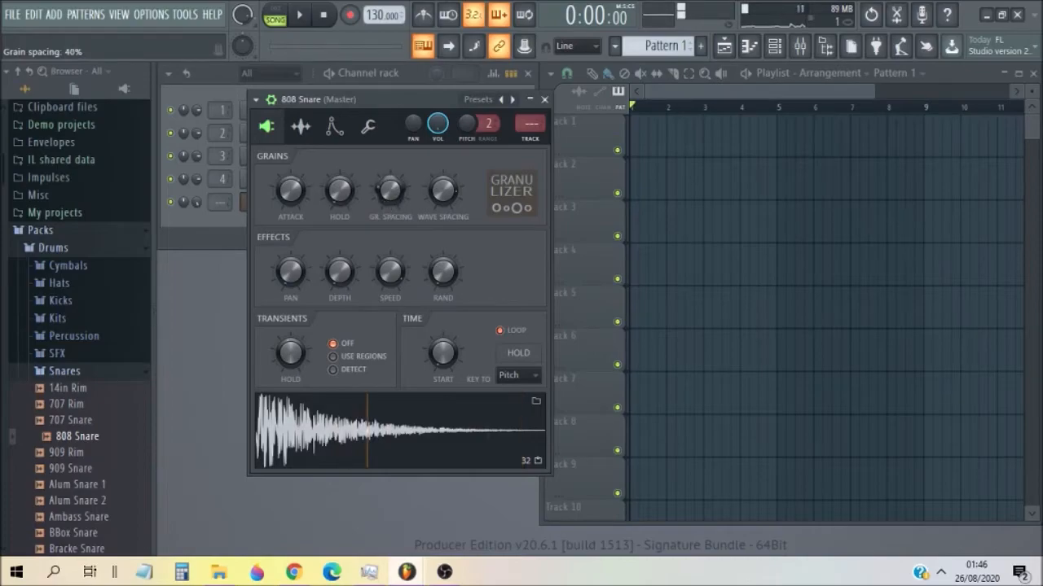
pyautogui.press('s')
pyautogui.moveTo(291, 195); pyautogui.dragTo(291, 192)
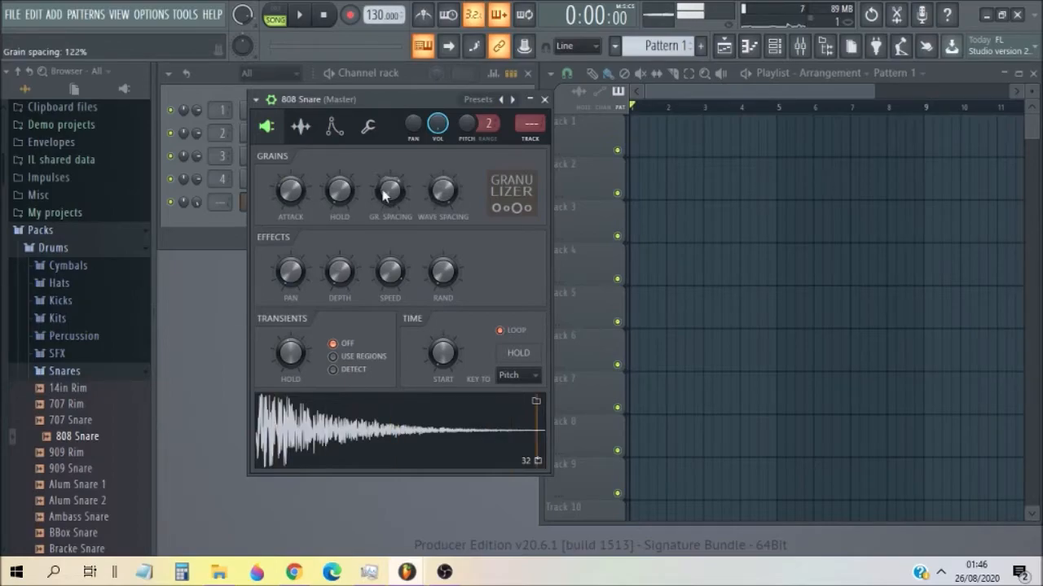
# - Try a 5 ms grain hold and vary the grain spacing, returning the hold to 0 ms and setting attack to about 20 ms
pyautogui.click(340, 192)
pyautogui.moveTo(339, 193); pyautogui.dragTo(340, 188)
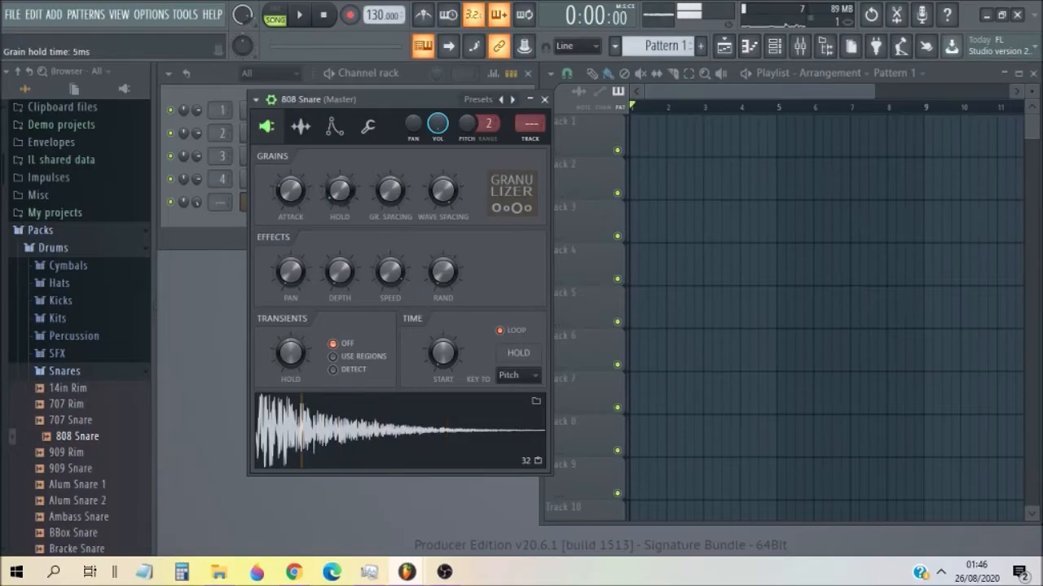
pyautogui.moveTo(391, 193); pyautogui.dragTo(390, 181)
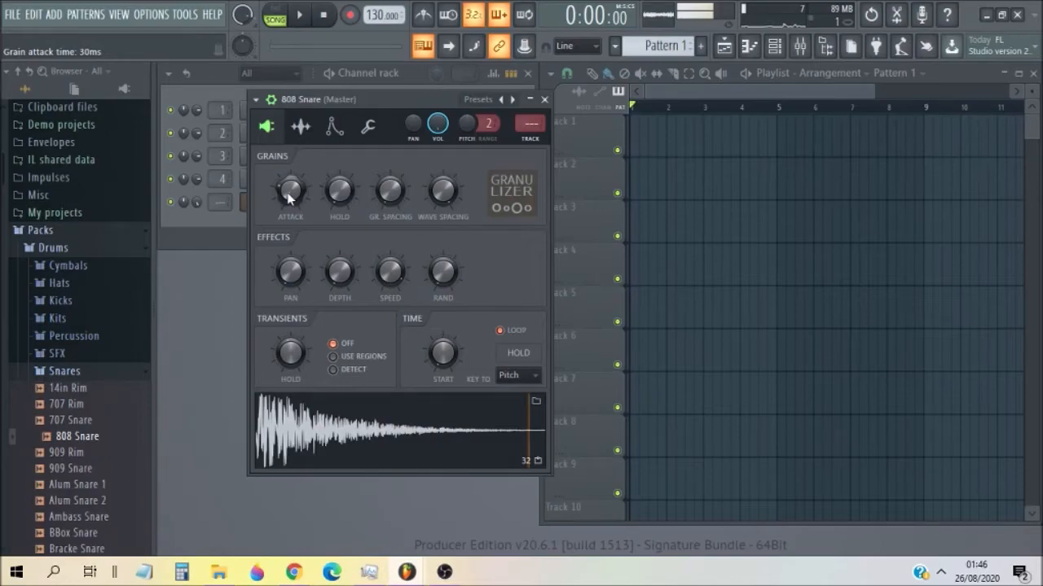
pyautogui.moveTo(340, 193)
pyautogui.mouseDown()
pyautogui.moveTo(340, 177)
pyautogui.moveTo(340, 210)
pyautogui.mouseUp()
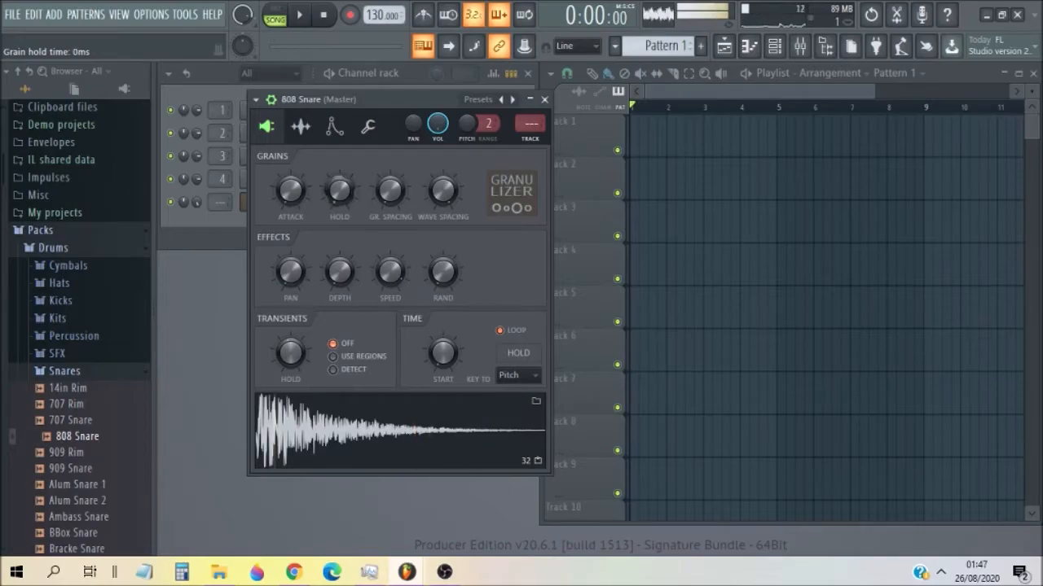
pyautogui.moveTo(291, 191); pyautogui.dragTo(291, 201)
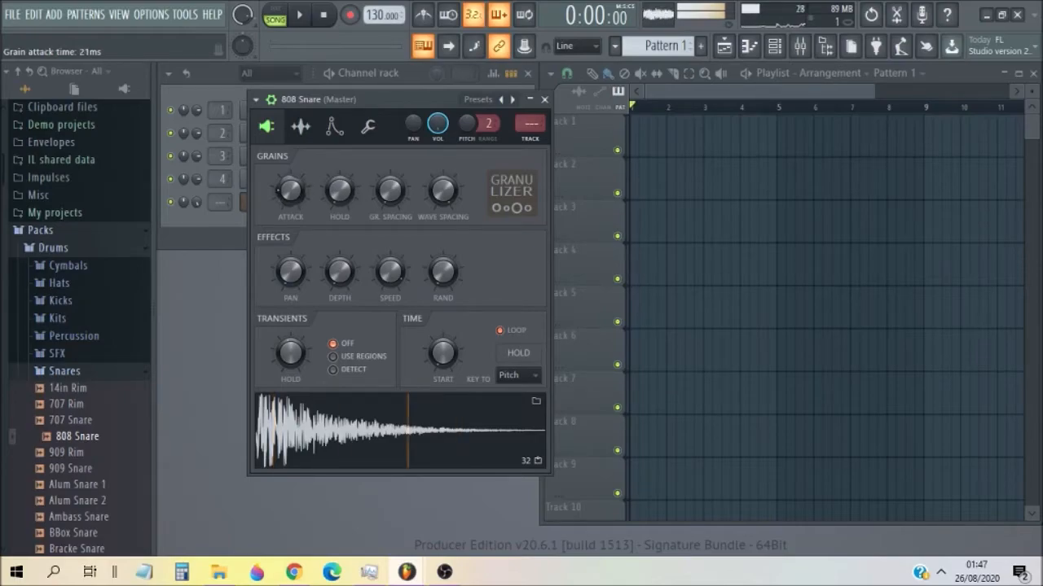
pyautogui.moveTo(290, 201); pyautogui.dragTo(291, 202)
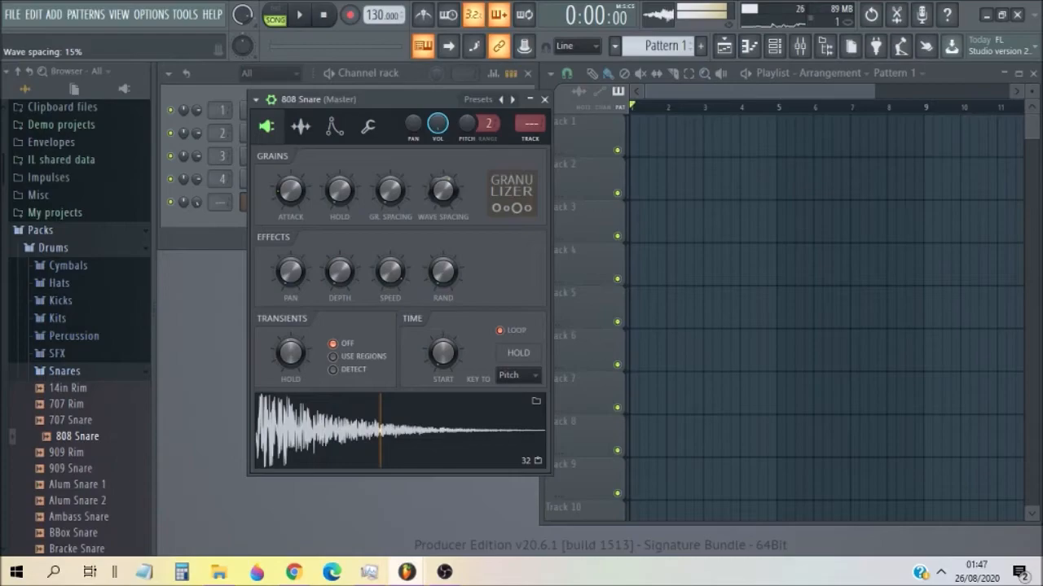
# - Lower the wave spacing below zero while playing notes, and reset it to its default
pyautogui.moveTo(433, 188); pyautogui.dragTo(433, 218)
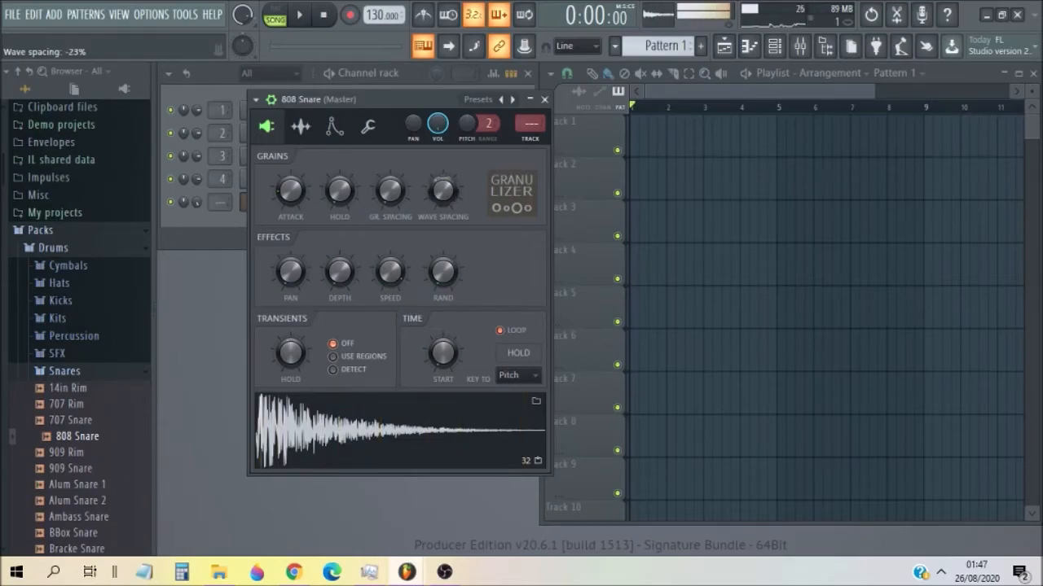
pyautogui.press('s')
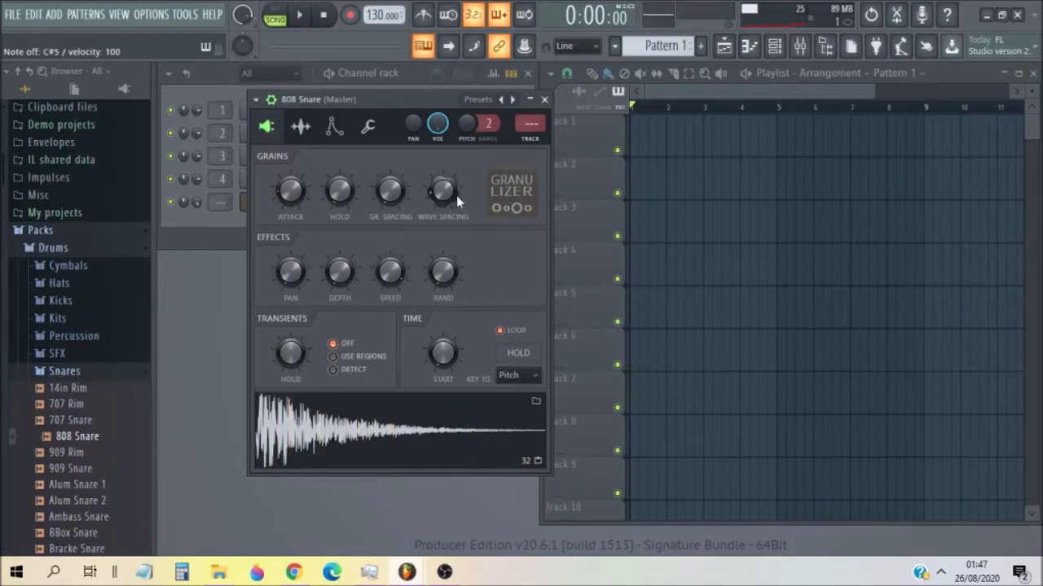
pyautogui.rightClick(456, 196)
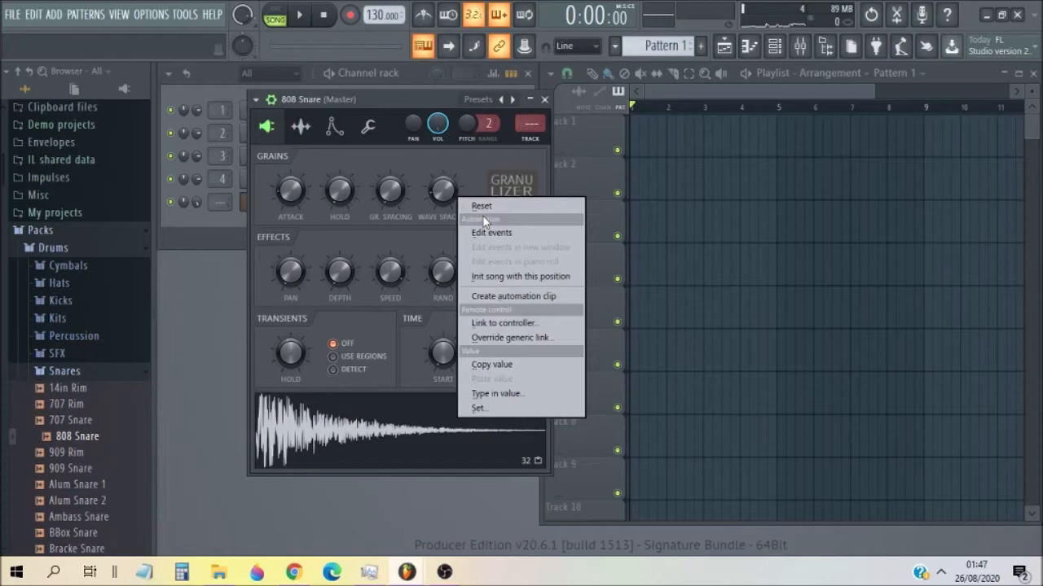
pyautogui.click(486, 207)
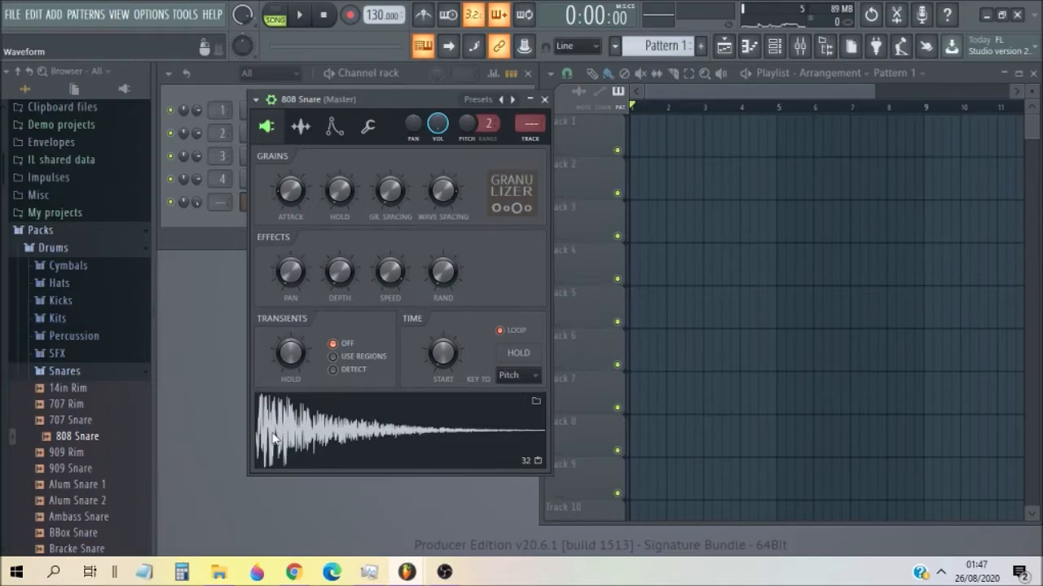
pyautogui.press('2')
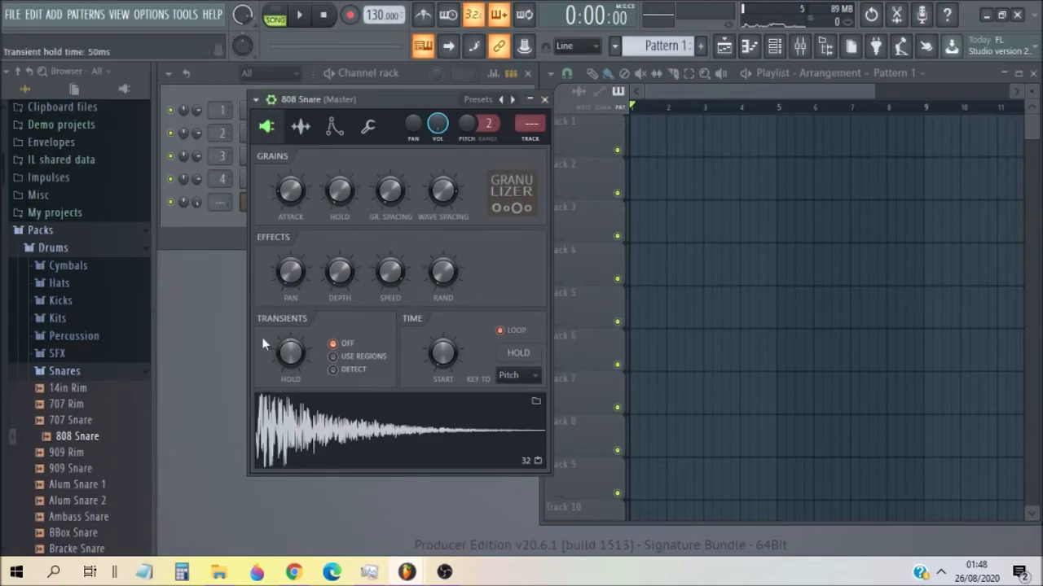
# - Find the "Jump Up" vocal sample in the Vocals pack, audition it, and load it into Fruity Granulizer in place of the 808 Snare
pyautogui.click(93, 370)
pyautogui.scroll(-3, 11, 358)
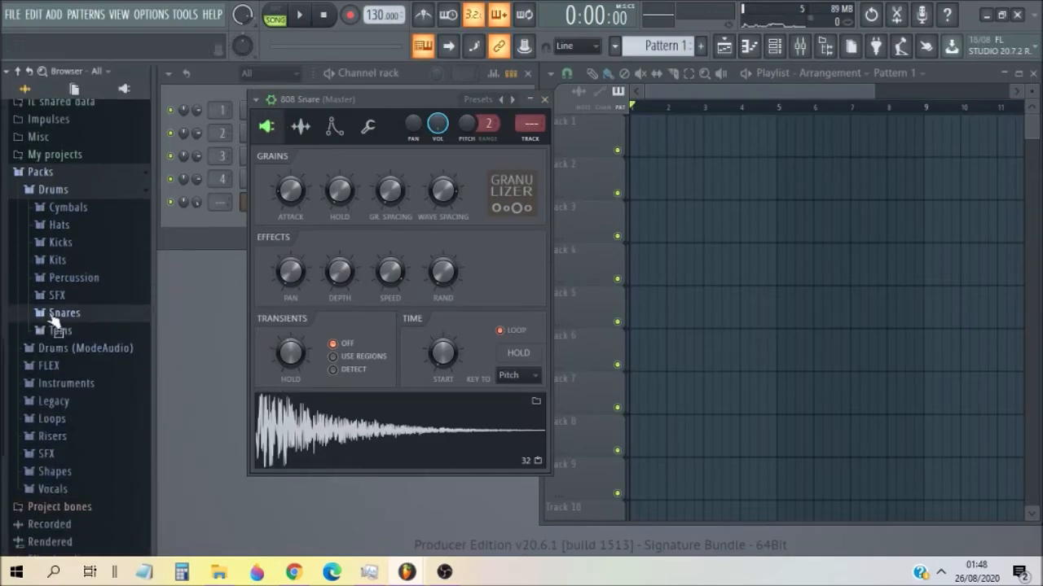
pyautogui.click(59, 489)
pyautogui.scroll(-6, 7, 451)
pyautogui.moveTo(6, 451); pyautogui.dragTo(16, 366)
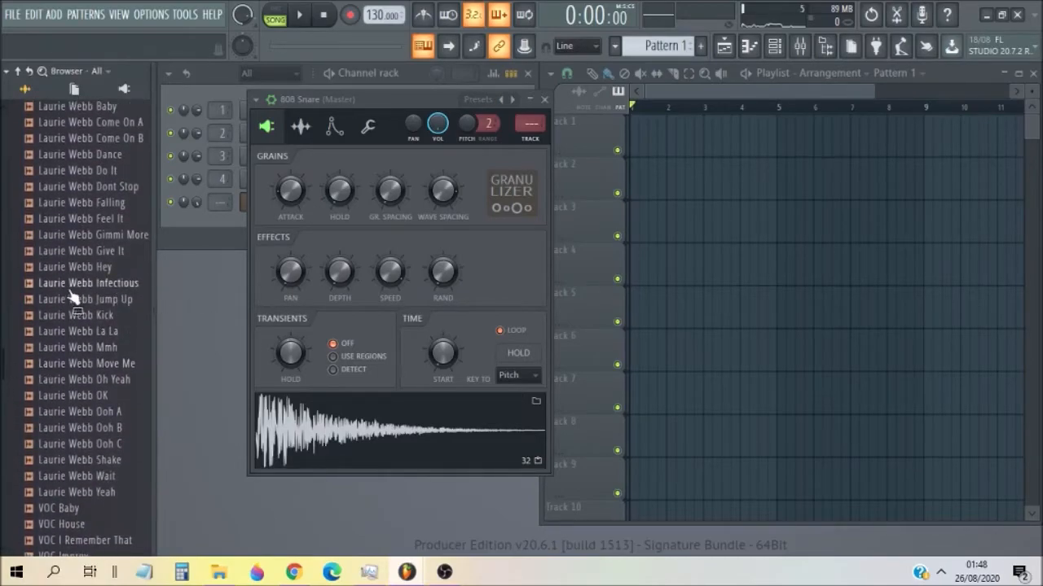
pyautogui.click(93, 299)
pyautogui.moveTo(98, 301); pyautogui.dragTo(391, 412)
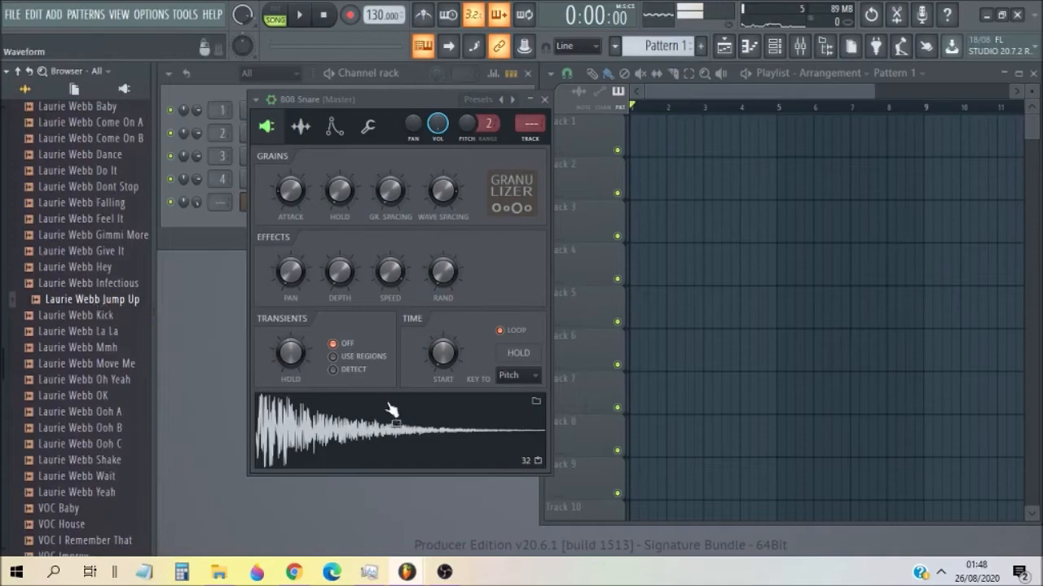
# - Shift the Granulizer window slightly and reset the wave spacing and grain spacing to their defaults
pyautogui.moveTo(388, 96); pyautogui.dragTo(402, 116)
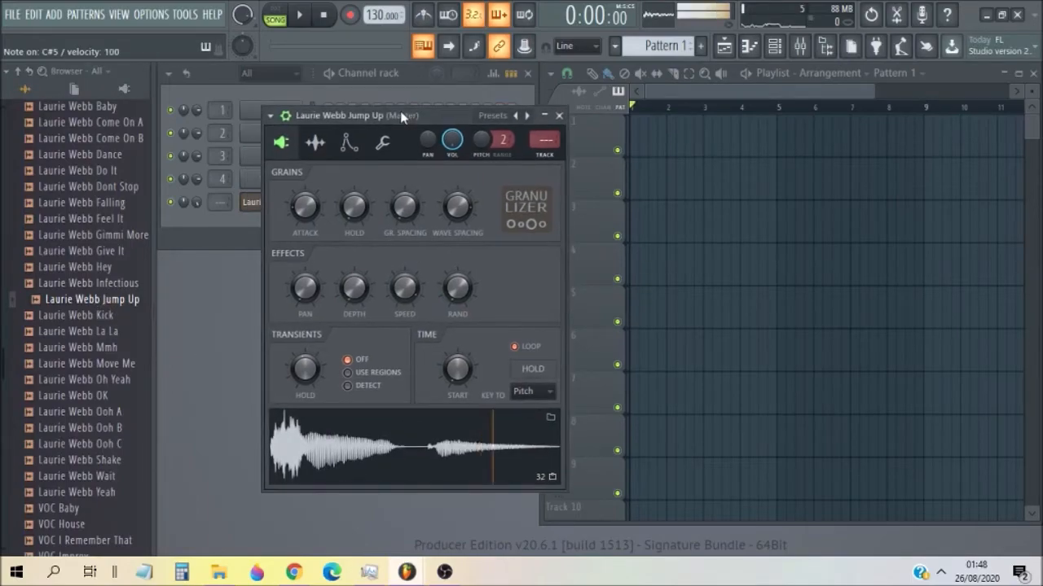
pyautogui.rightClick(453, 209)
pyautogui.click(473, 215)
pyautogui.rightClick(407, 201)
pyautogui.click(428, 211)
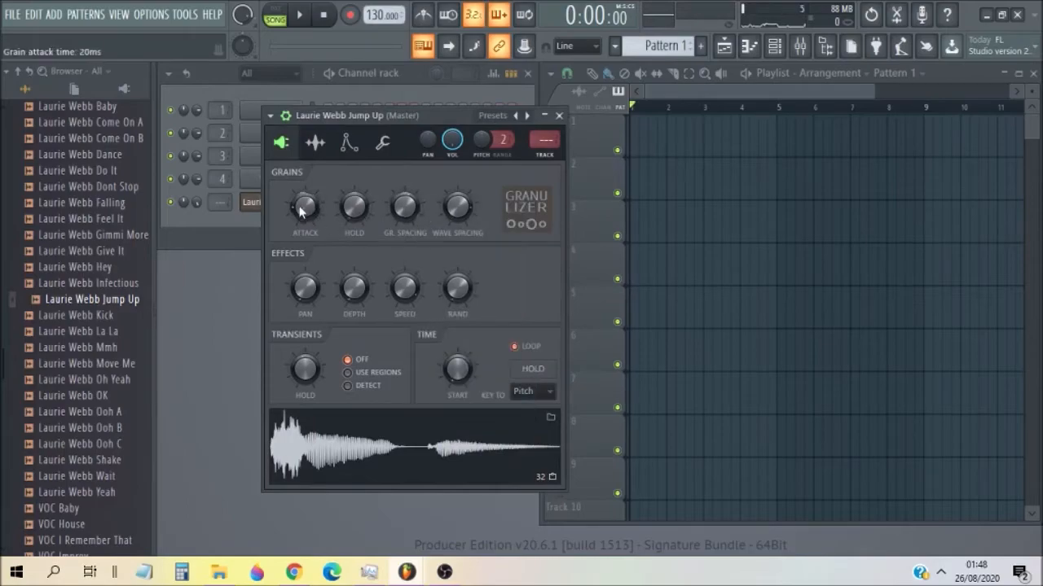
# - Adjust the grain attack, grain spacing and wave spacing on the vocal sample while playing notes to hear the changes
pyautogui.press('q')
pyautogui.moveTo(300, 210)
pyautogui.mouseDown()
pyautogui.moveTo(300, 240)
pyautogui.moveTo(299, 208)
pyautogui.mouseUp()
pyautogui.moveTo(301, 203); pyautogui.dragTo(301, 203)
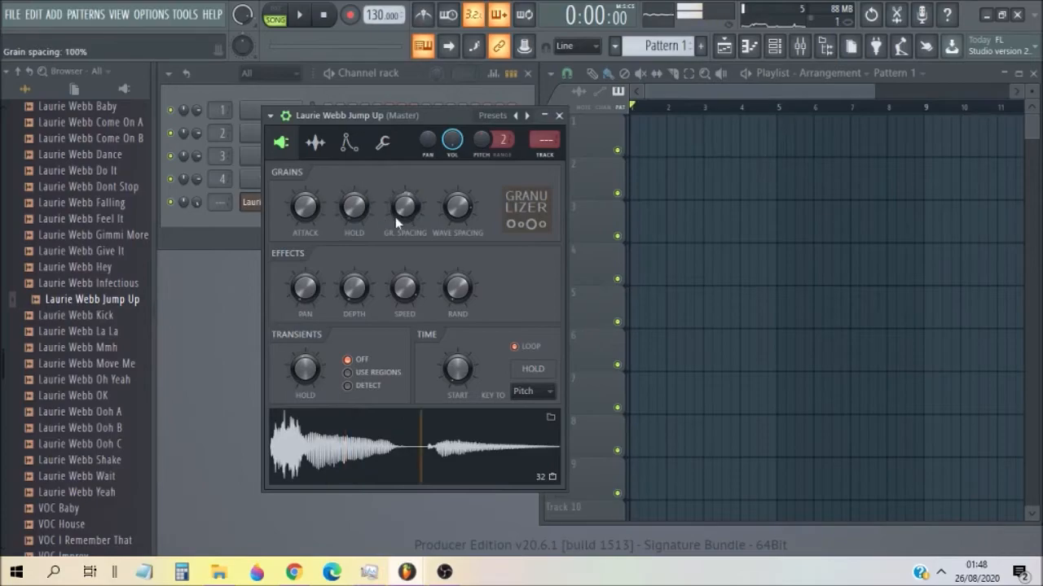
pyautogui.moveTo(395, 217); pyautogui.dragTo(395, 217)
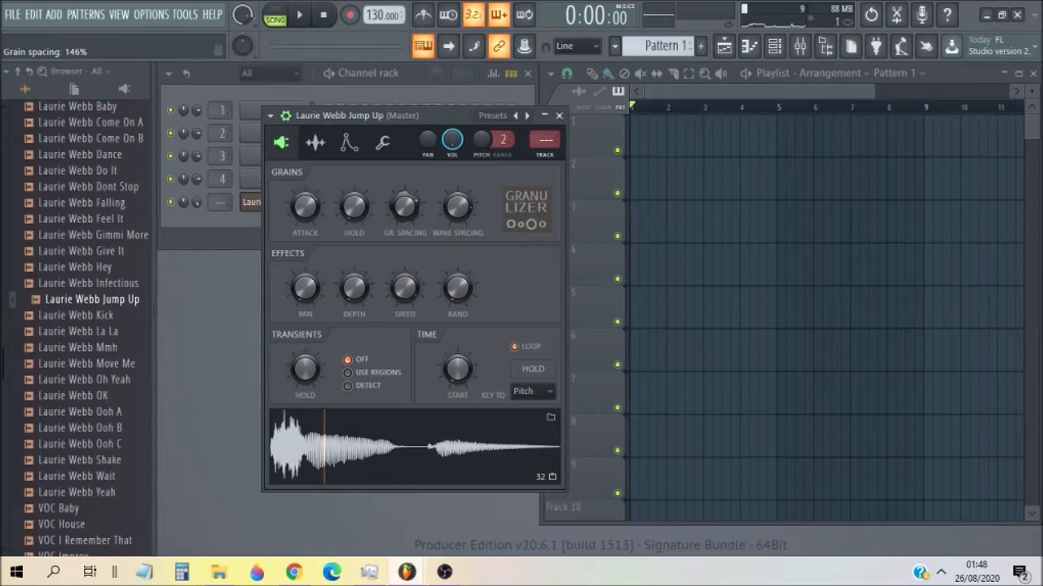
pyautogui.moveTo(457, 207); pyautogui.dragTo(464, 217)
pyautogui.press('2')
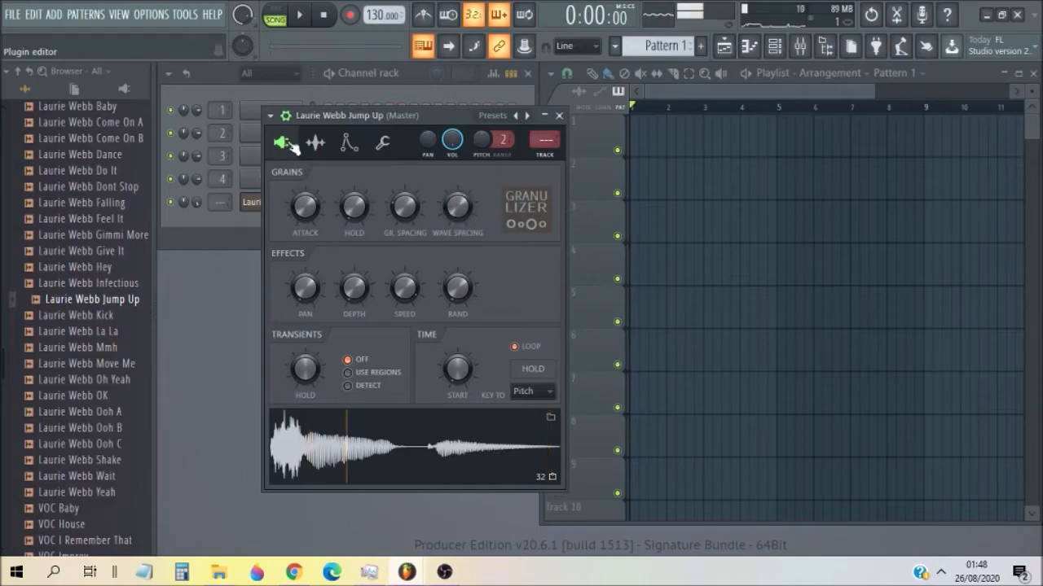
# - Play several notes at different pitches to hear the granulized vocal
pyautogui.press('e')
pyautogui.press('2')
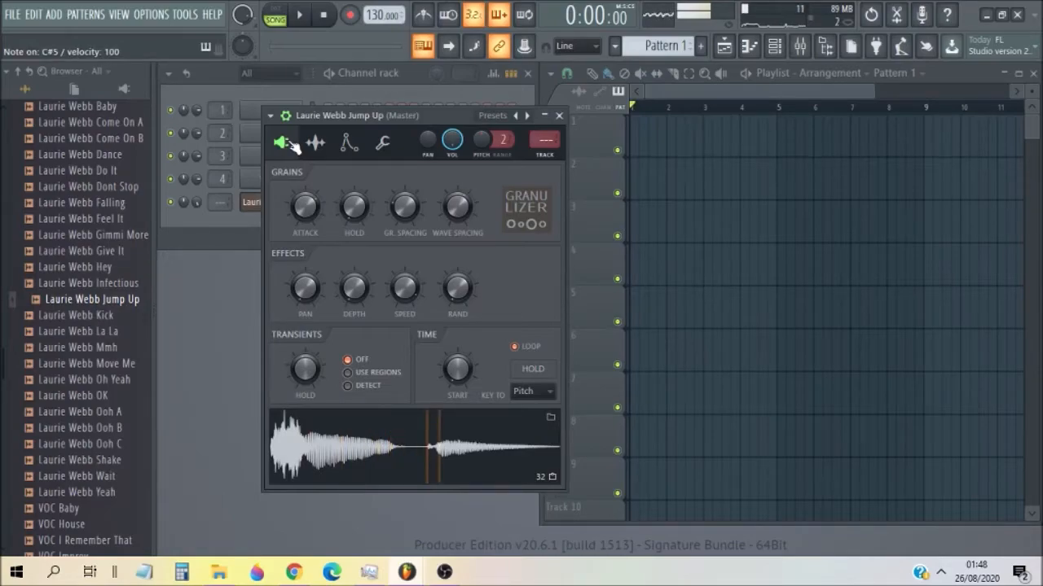
pyautogui.press('2')
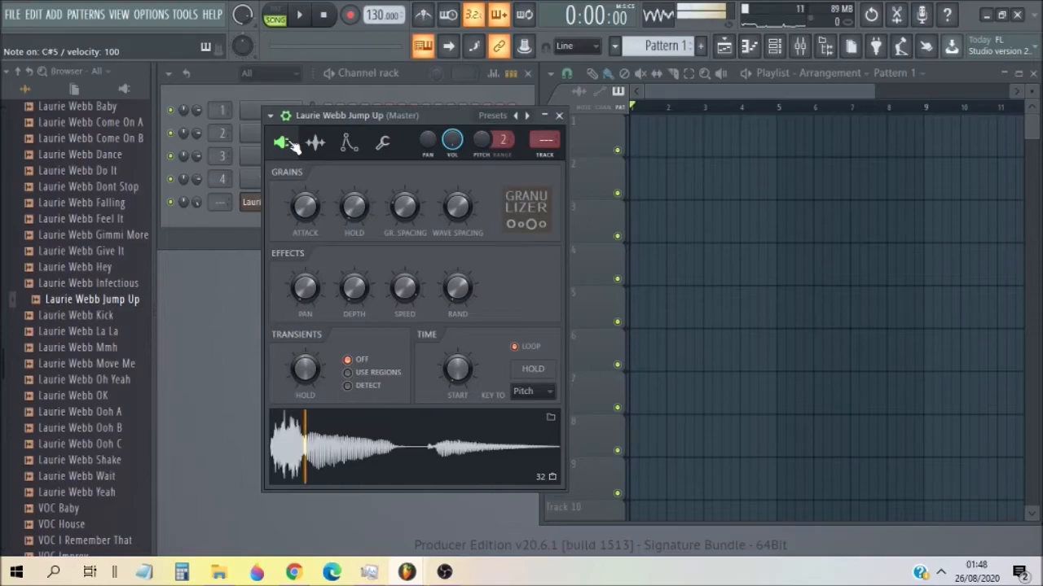
pyautogui.press('n')
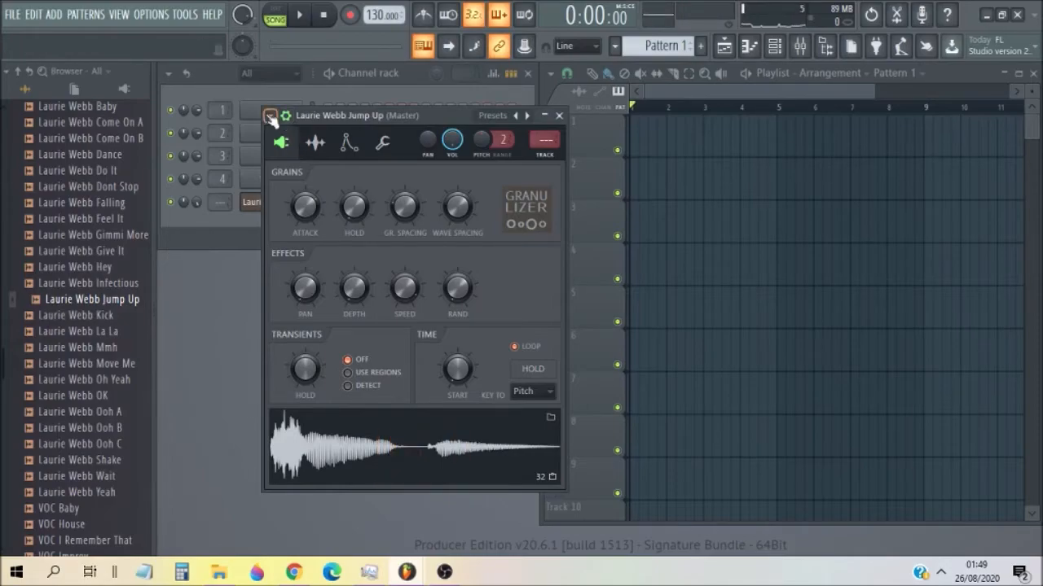
# - Route the Granulizer vocal channel to an empty mixer track and show the mixer
pyautogui.click(270, 117)
pyautogui.click(481, 184)
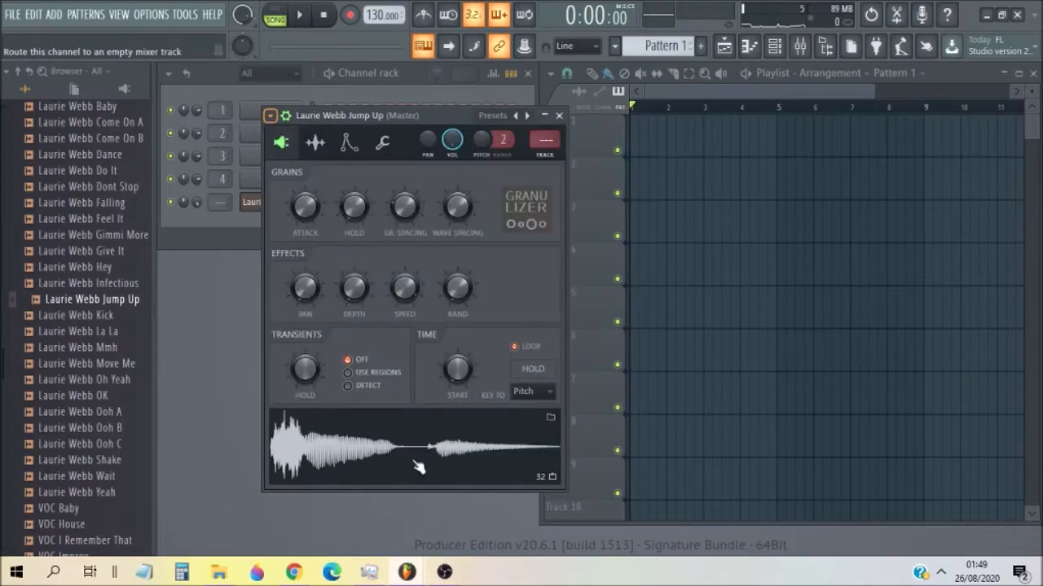
pyautogui.press('F9')
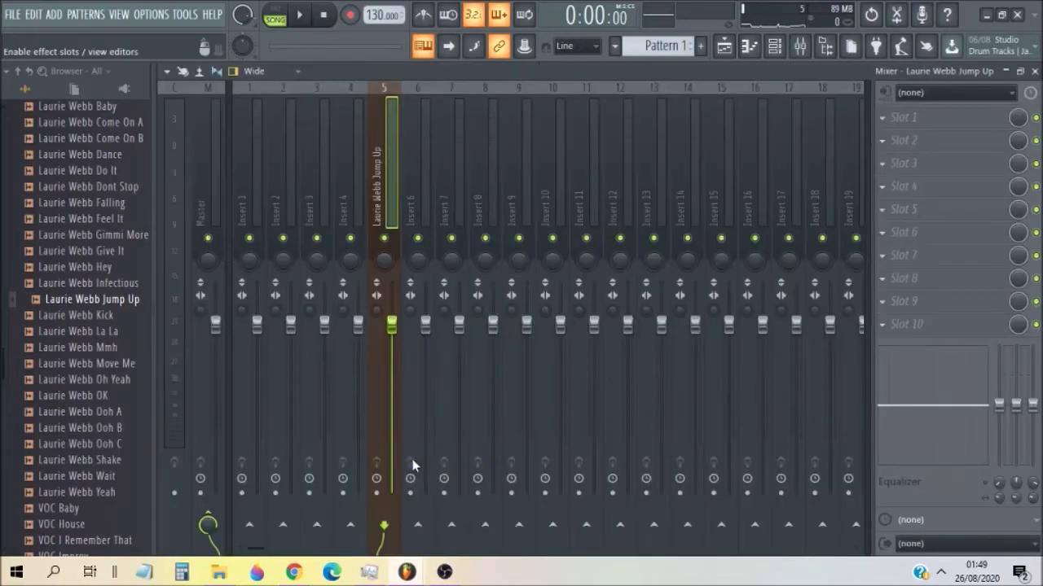
# - Add Fruity Convolver to the first effect slot of the vocal's mixer track and load the Evnt - Cathedral (Smooth) preset
pyautogui.click(928, 126)
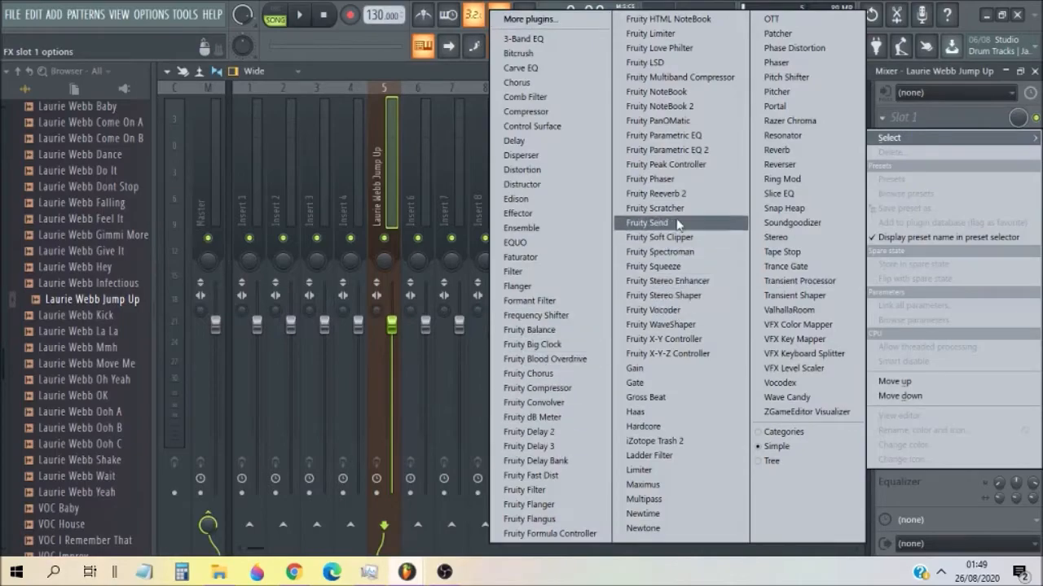
pyautogui.click(533, 402)
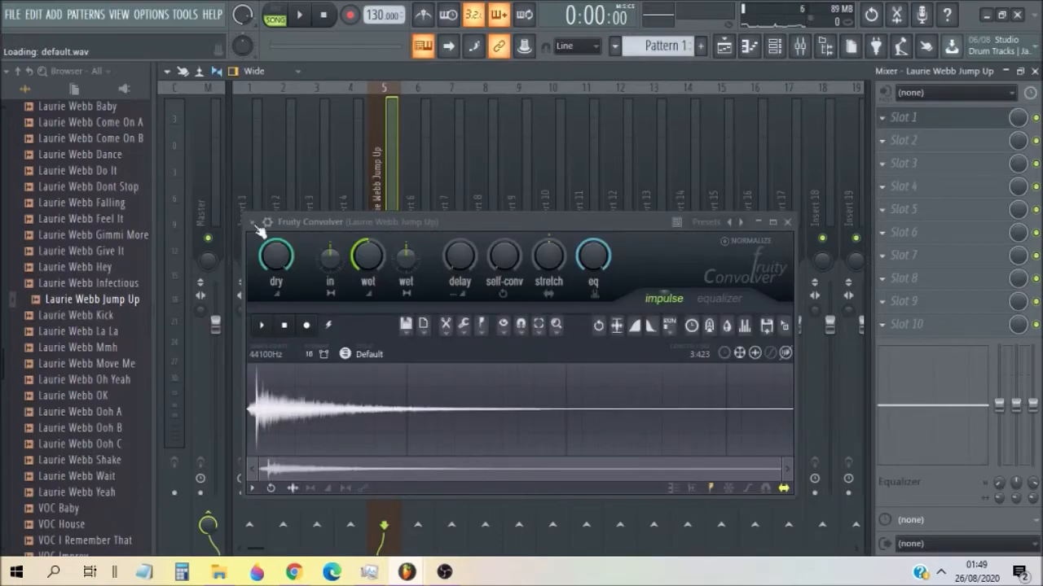
pyautogui.click(254, 223)
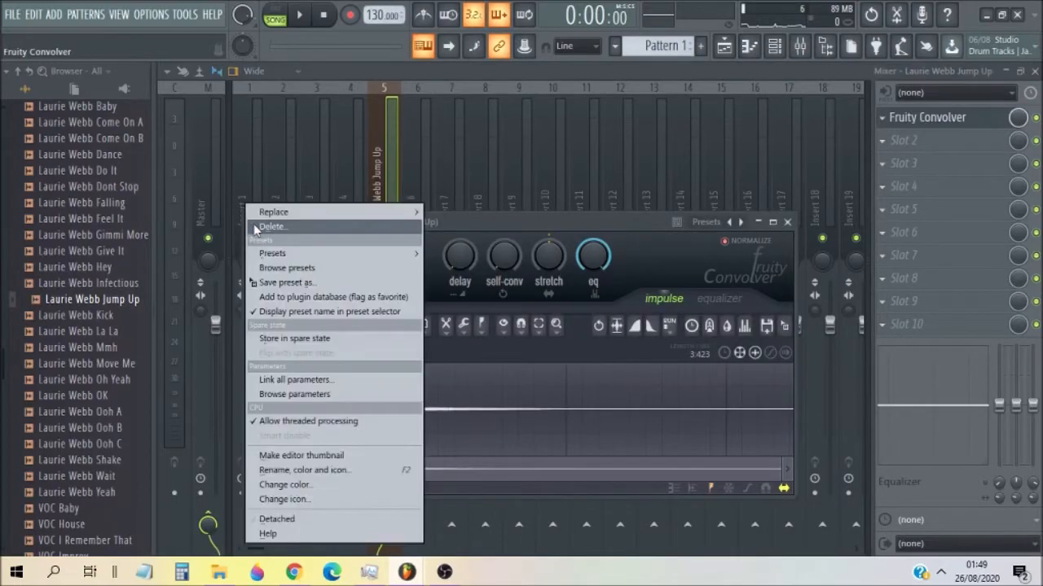
pyautogui.moveTo(277, 249)
pyautogui.click(649, 238)
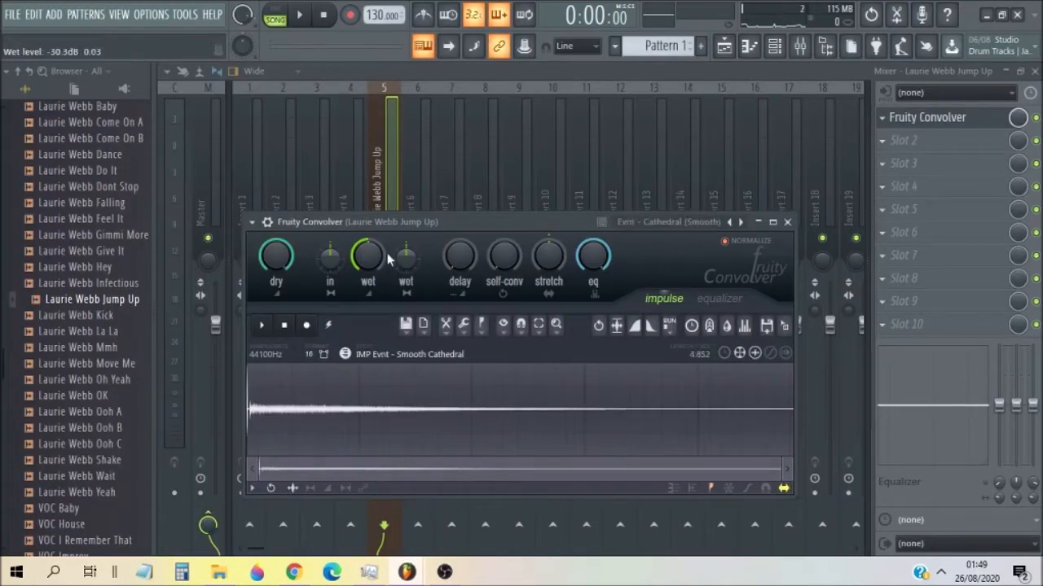
# - Raise the Convolver's wet level and stretch, playing notes on the vocal while trying different wet and dry levels
pyautogui.moveTo(362, 249); pyautogui.dragTo(384, 248)
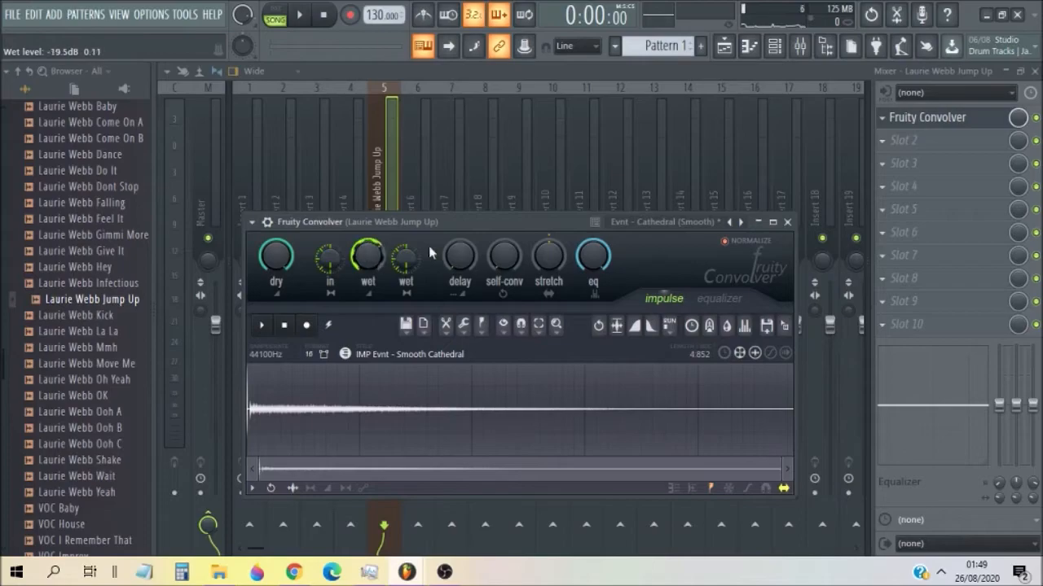
pyautogui.moveTo(557, 256); pyautogui.dragTo(583, 165)
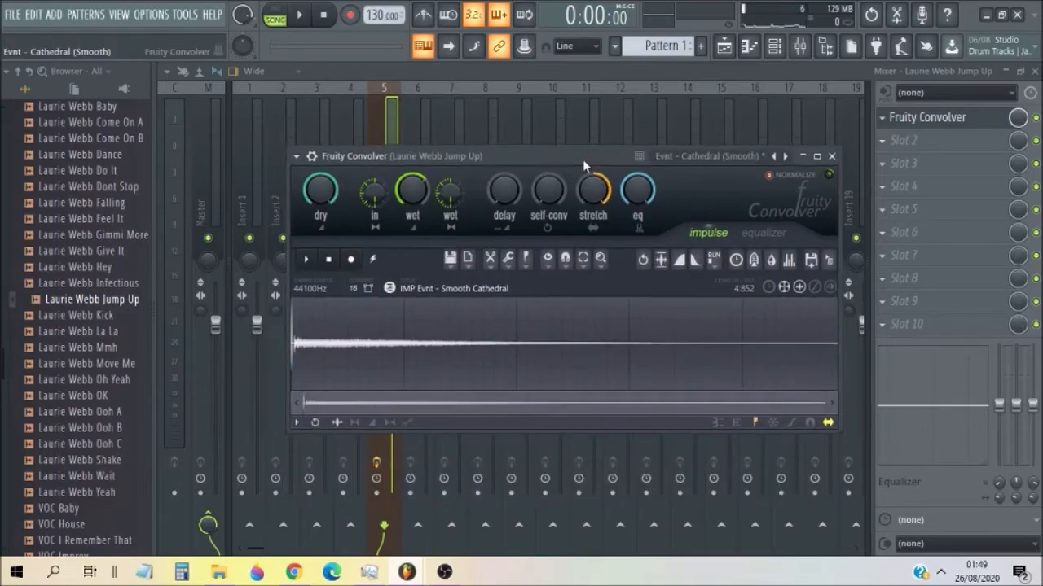
pyautogui.press('s')
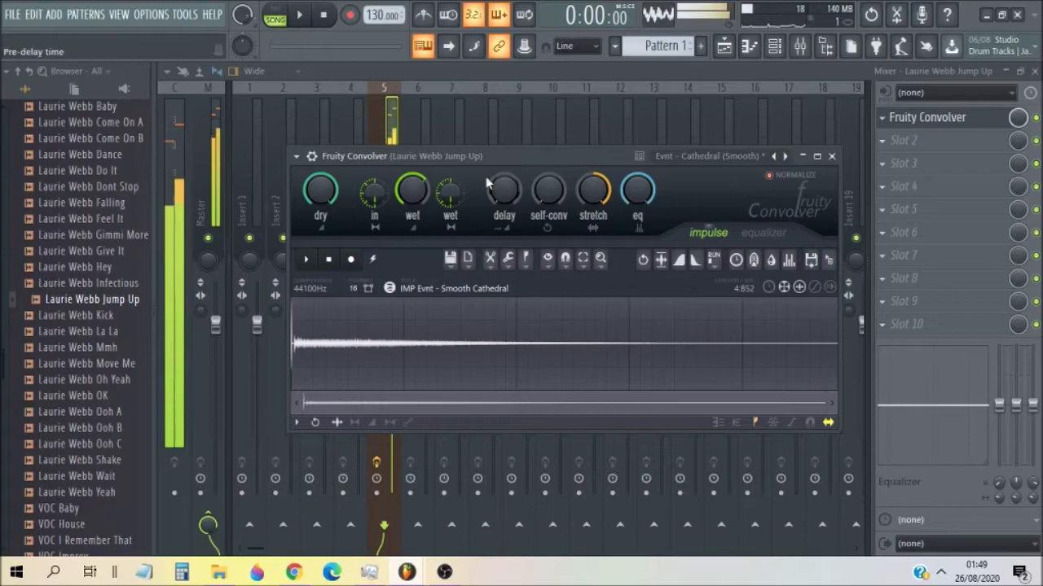
pyautogui.moveTo(412, 189)
pyautogui.mouseDown()
pyautogui.moveTo(412, 173)
pyautogui.moveTo(401, 193)
pyautogui.mouseUp()
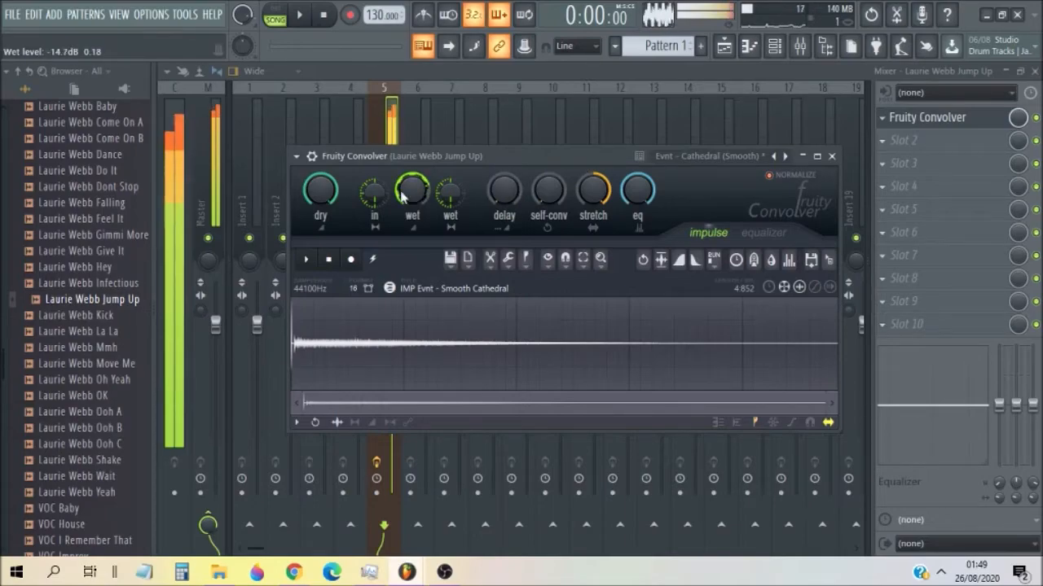
pyautogui.moveTo(320, 191); pyautogui.dragTo(320, 245)
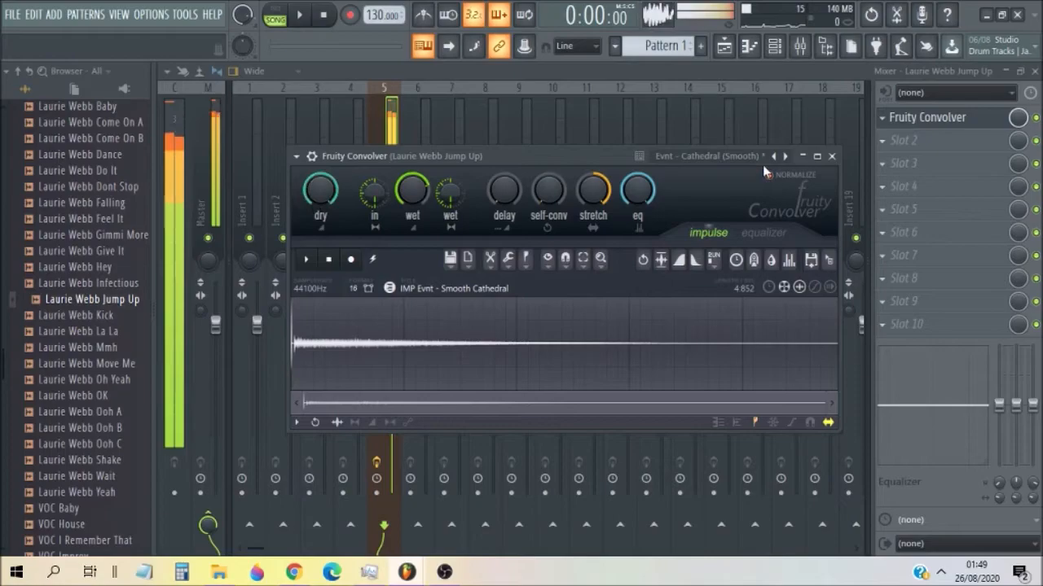
# - Close the Convolver window and remove the effect from the vocal's mixer track
pyautogui.click(831, 157)
pyautogui.click(882, 118)
pyautogui.click(890, 153)
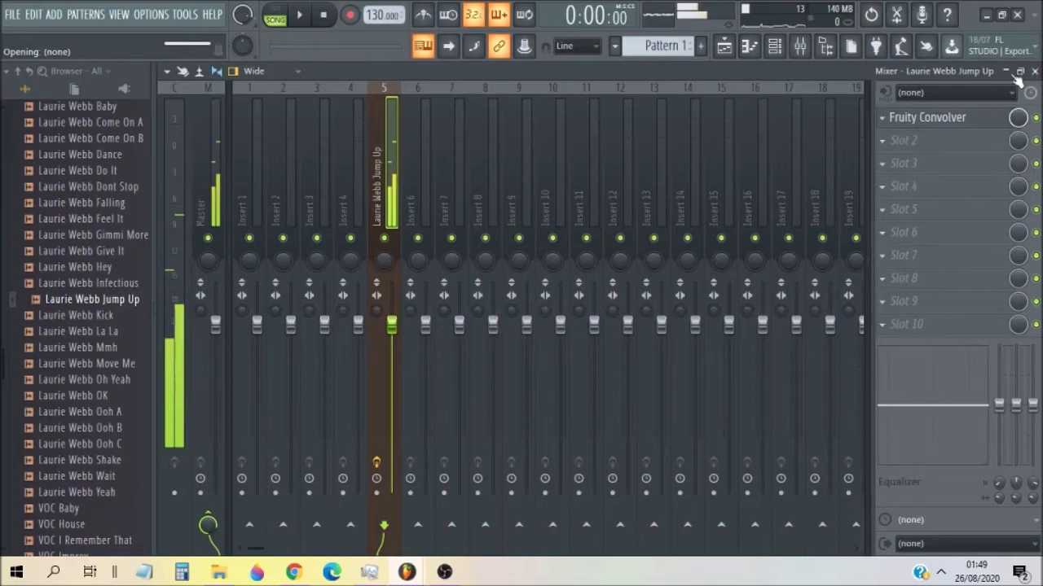
# - Close the mixer and the Granulizer window, and delete the vocal channel from the channel rack
pyautogui.click(1034, 71)
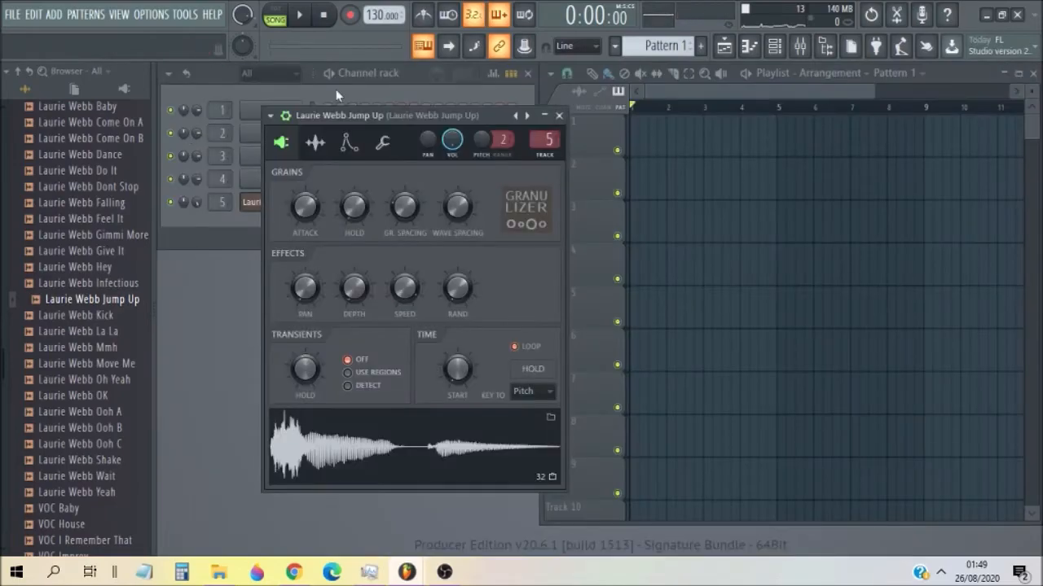
pyautogui.click(559, 115)
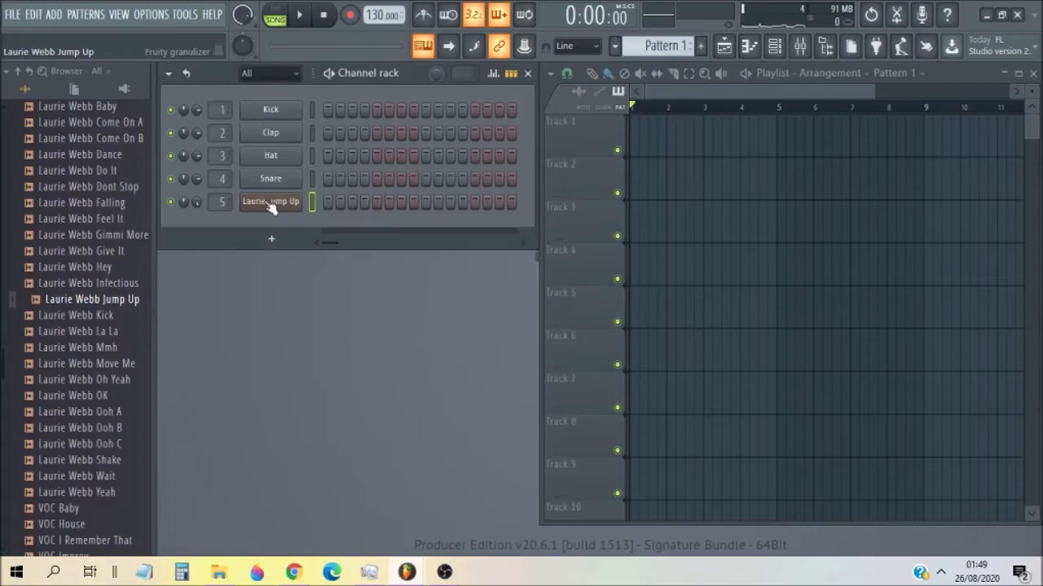
pyautogui.rightClick(264, 212)
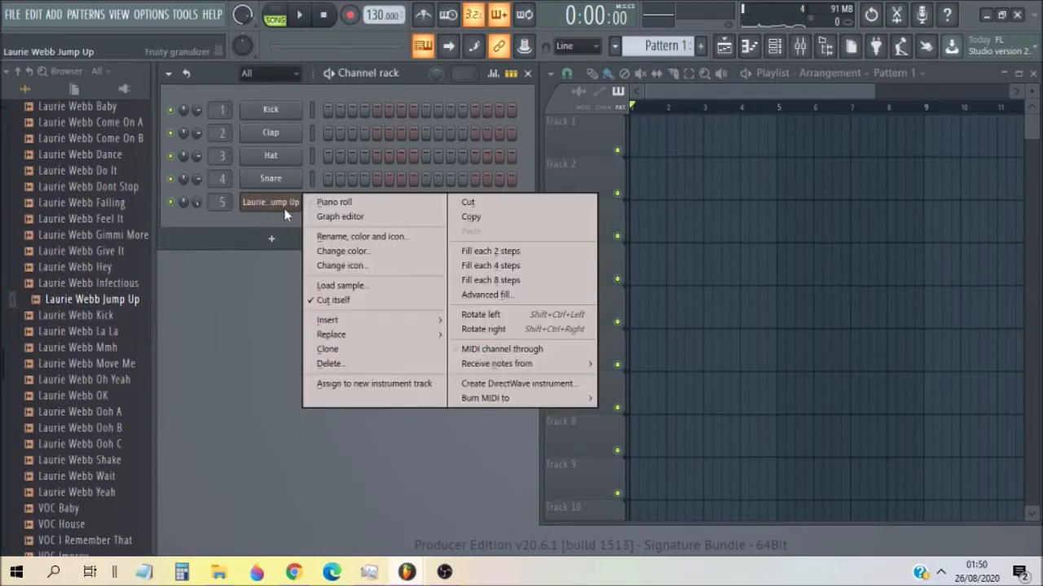
pyautogui.click(383, 362)
pyautogui.click(598, 335)
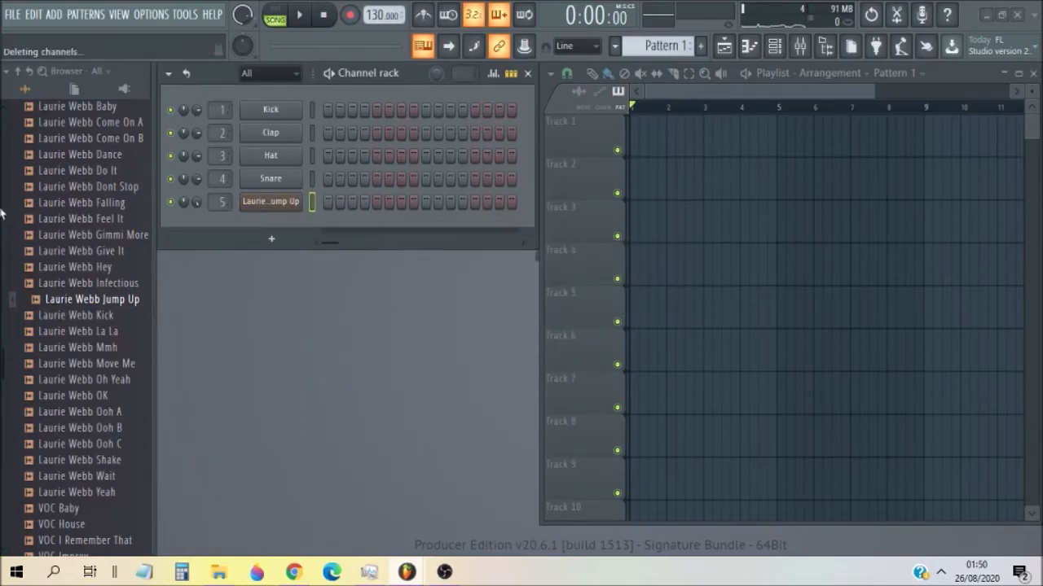
# - Collapse the Packs folder in the browser and add a new Fruity Granulizer channel
pyautogui.scroll(8, 8, 232)
pyautogui.click(61, 396)
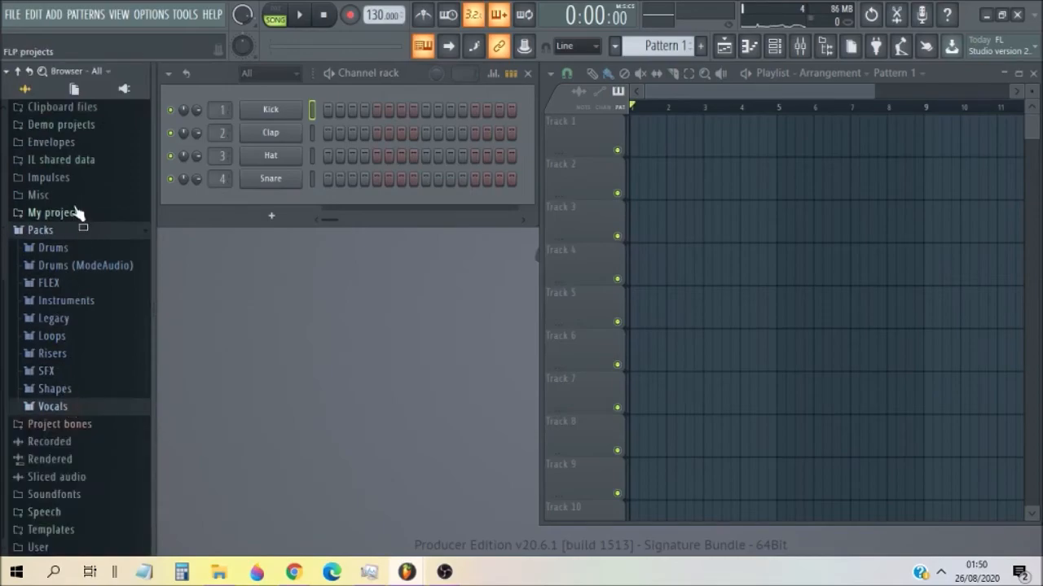
pyautogui.scroll(3, 81, 240)
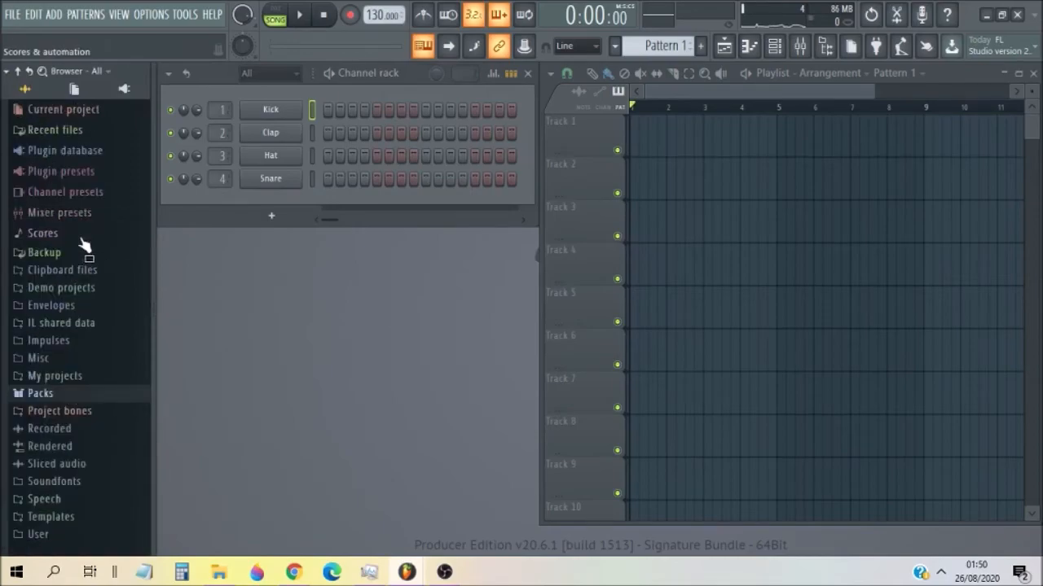
pyautogui.click(54, 15)
pyautogui.click(56, 18)
pyautogui.click(56, 18)
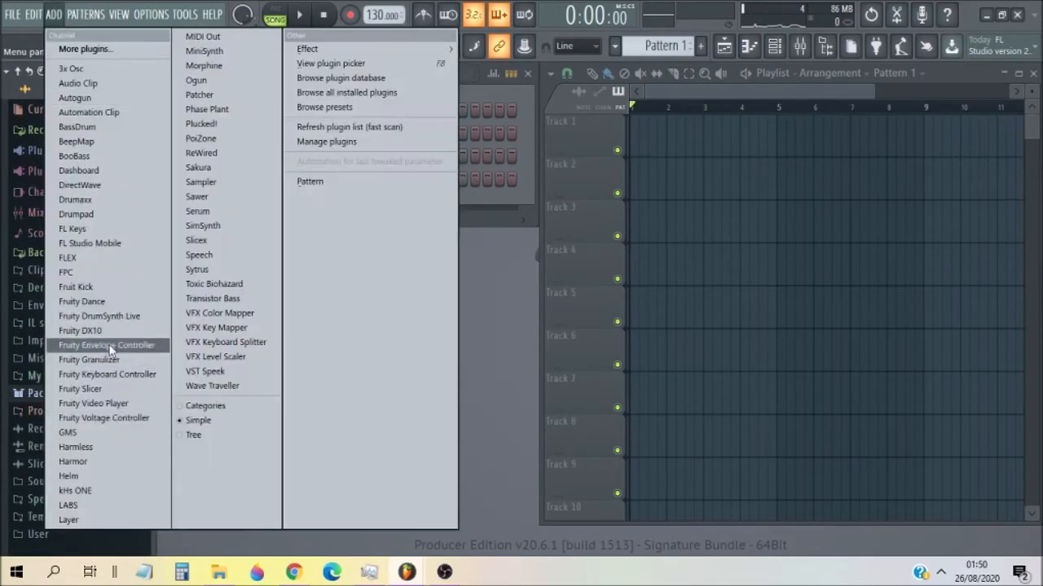
pyautogui.click(112, 359)
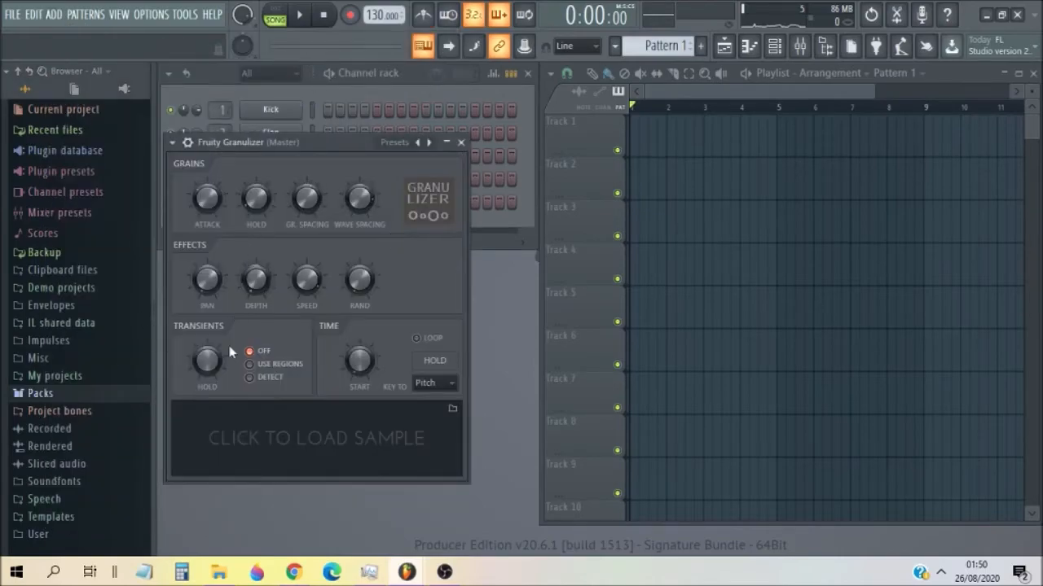
# - Look through the Drums and Drums (ModeAudio) folders in Packs for a sample to use
pyautogui.click(126, 397)
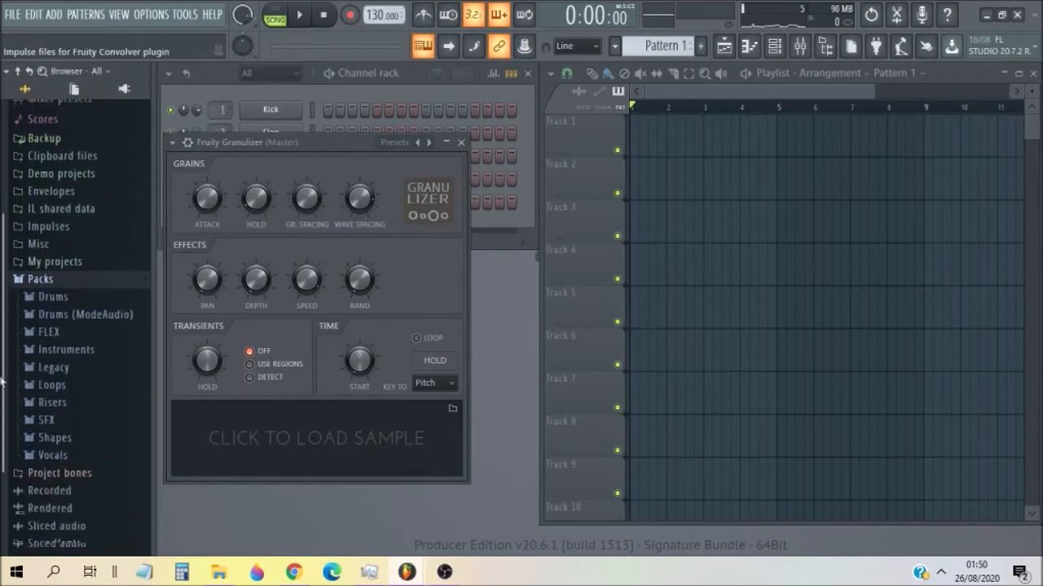
pyautogui.click(54, 296)
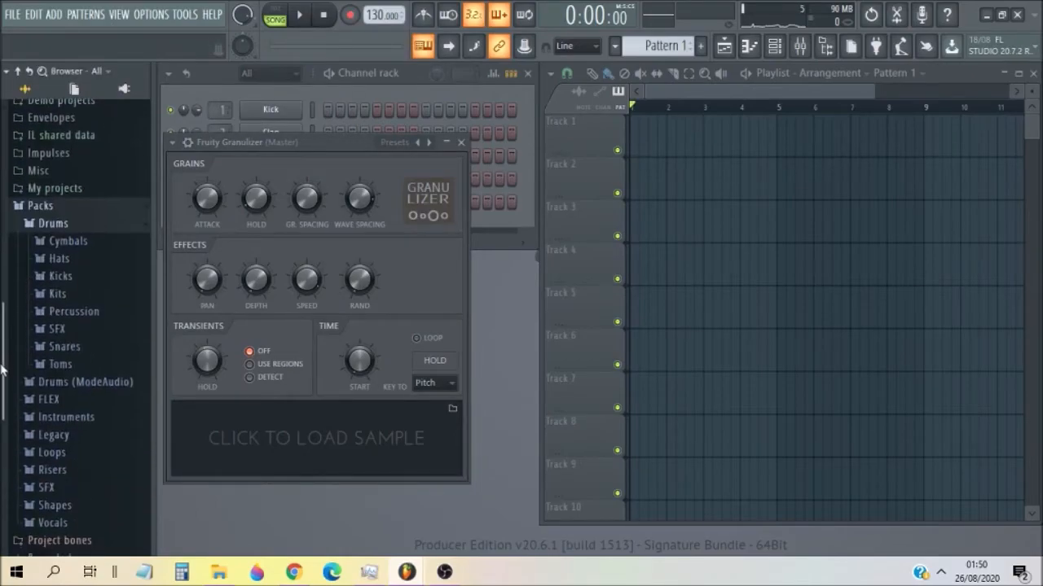
pyautogui.click(43, 189)
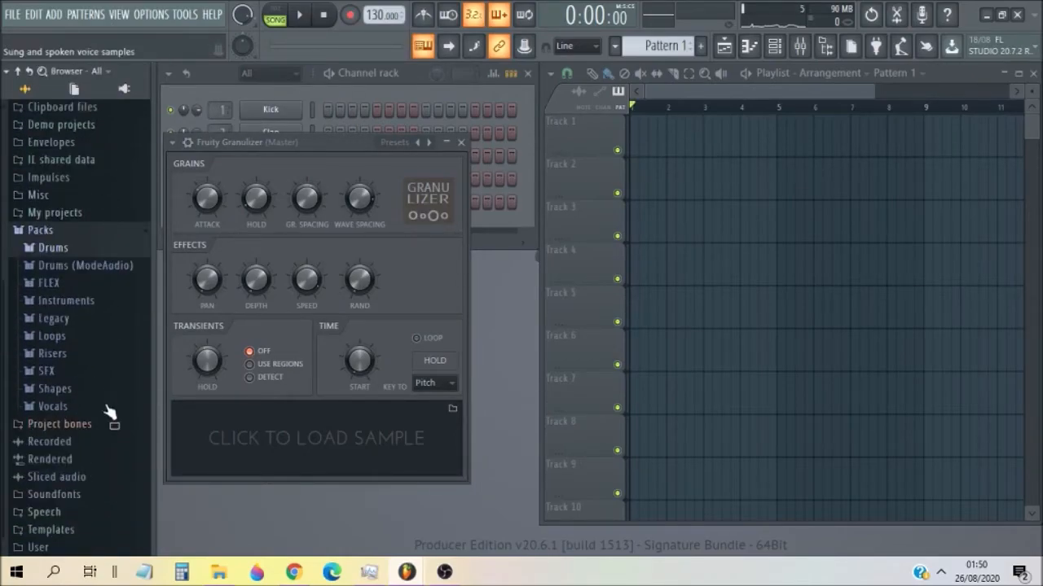
pyautogui.click(106, 267)
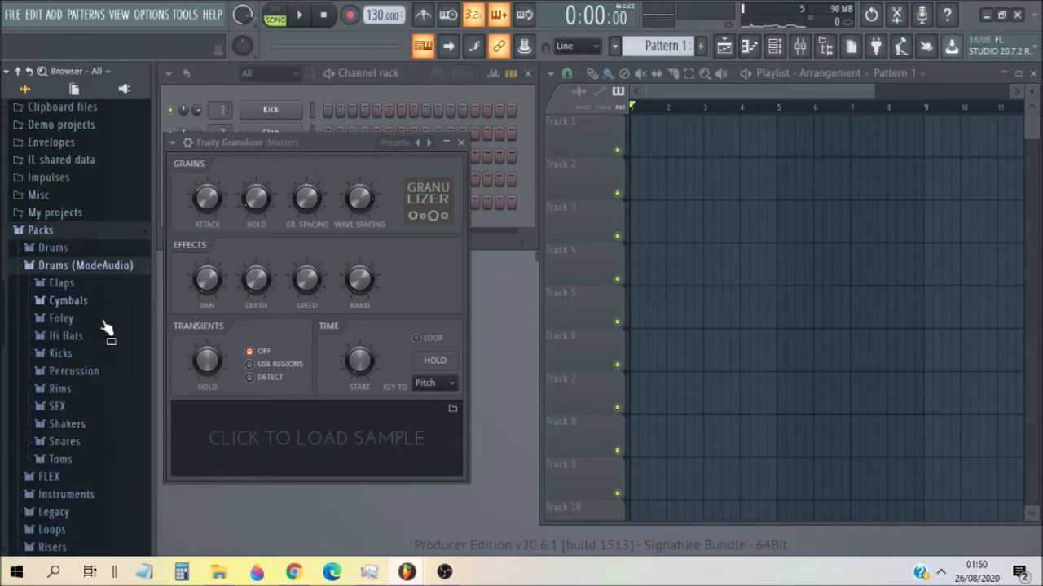
pyautogui.click(79, 266)
# - Expand the Percussion folder inside The T R A S H folder of the User samples and find its drum loops
pyautogui.click(58, 532)
pyautogui.click(58, 516)
pyautogui.click(52, 536)
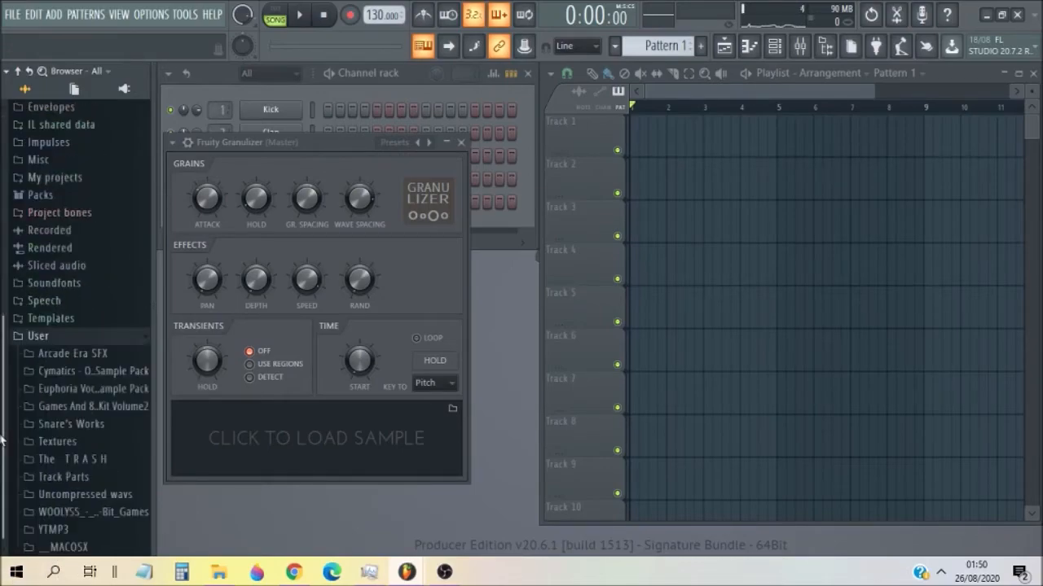
pyautogui.click(96, 459)
pyautogui.moveTo(14, 250); pyautogui.dragTo(14, 249)
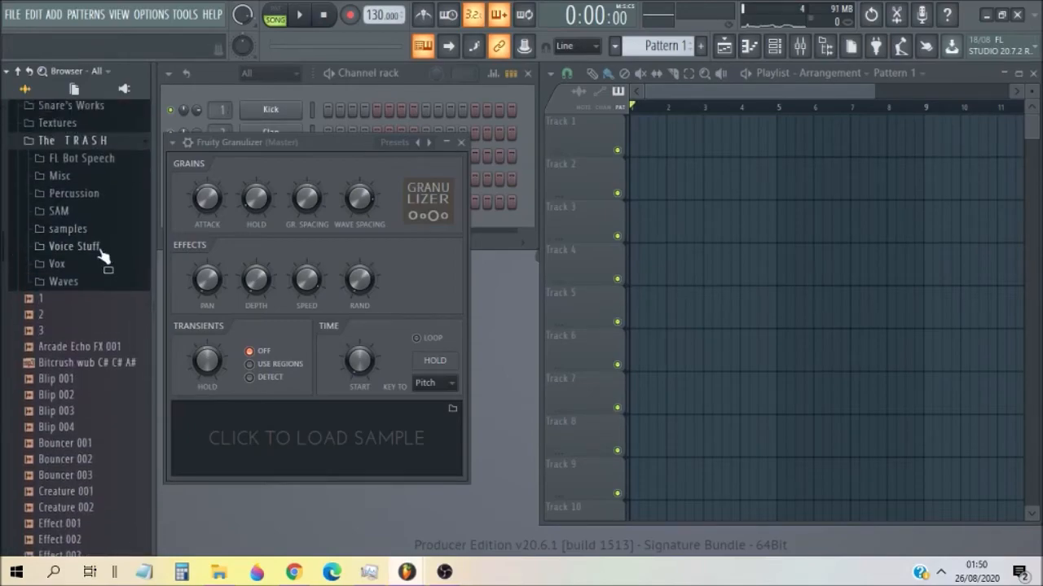
pyautogui.click(81, 194)
pyautogui.scroll(-6, 2, 202)
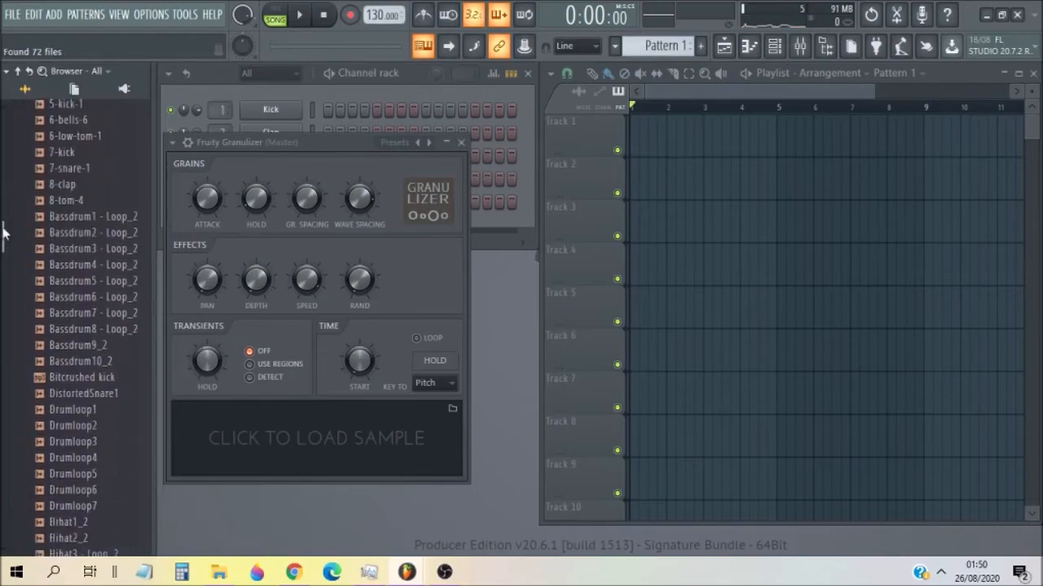
# - Preview Bassdrum1, Bassdrum3 and Drumloop3 through Drumloop7 to choose a loop
pyautogui.click(131, 222)
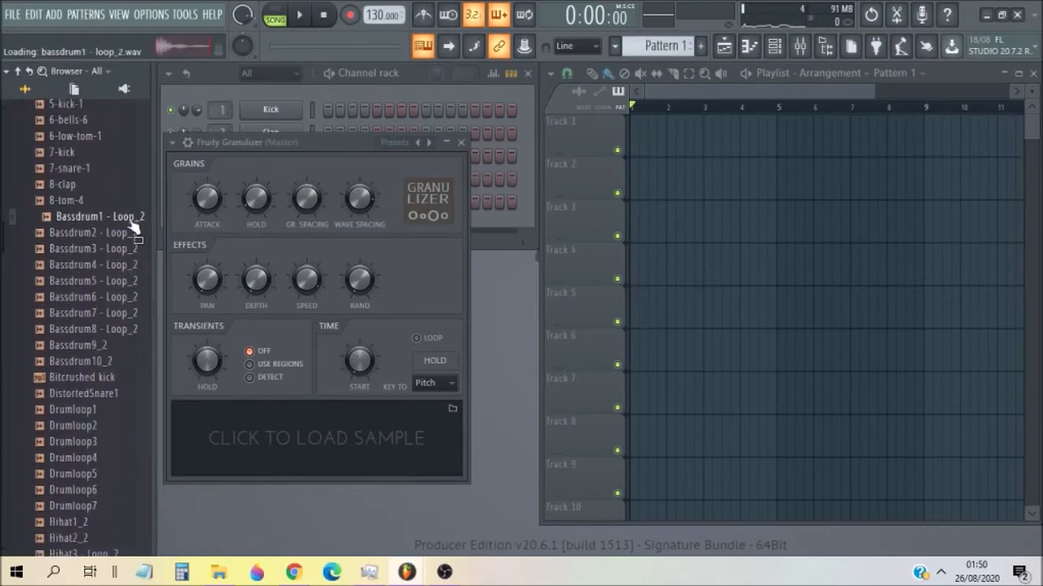
pyautogui.click(128, 249)
pyautogui.click(103, 458)
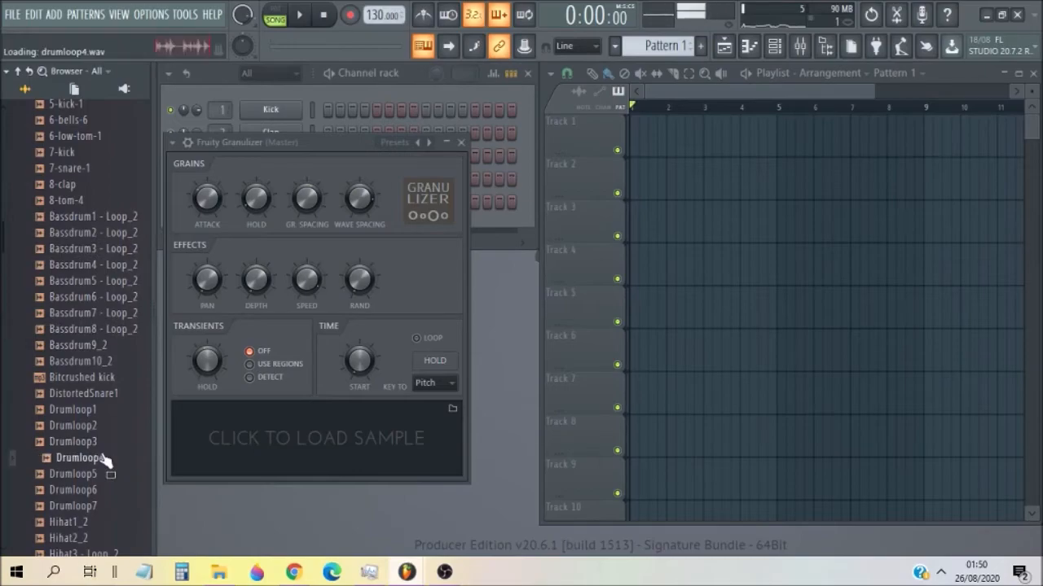
pyautogui.click(94, 507)
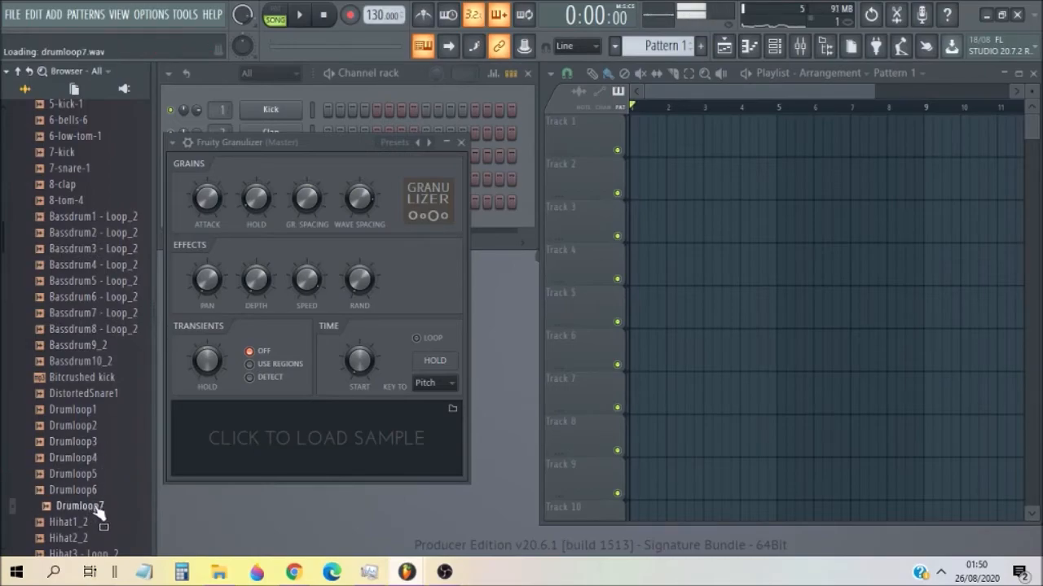
pyautogui.click(98, 446)
pyautogui.click(97, 475)
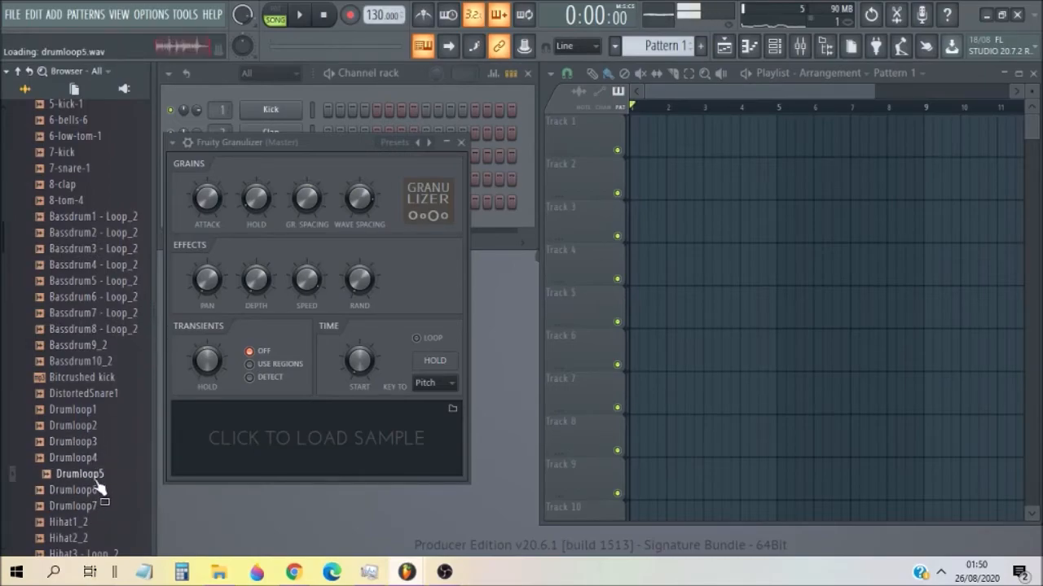
pyautogui.click(101, 490)
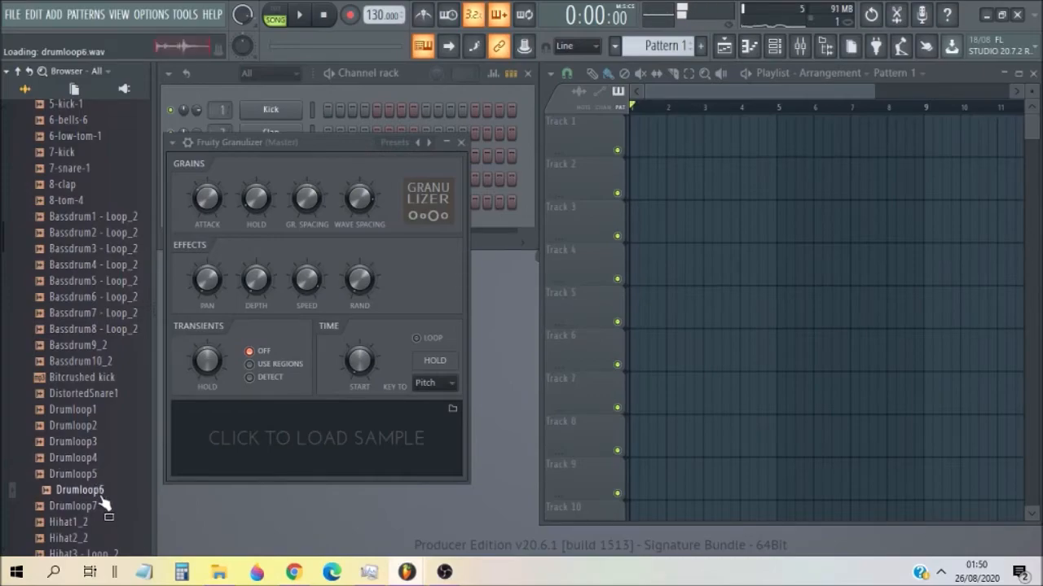
pyautogui.click(99, 458)
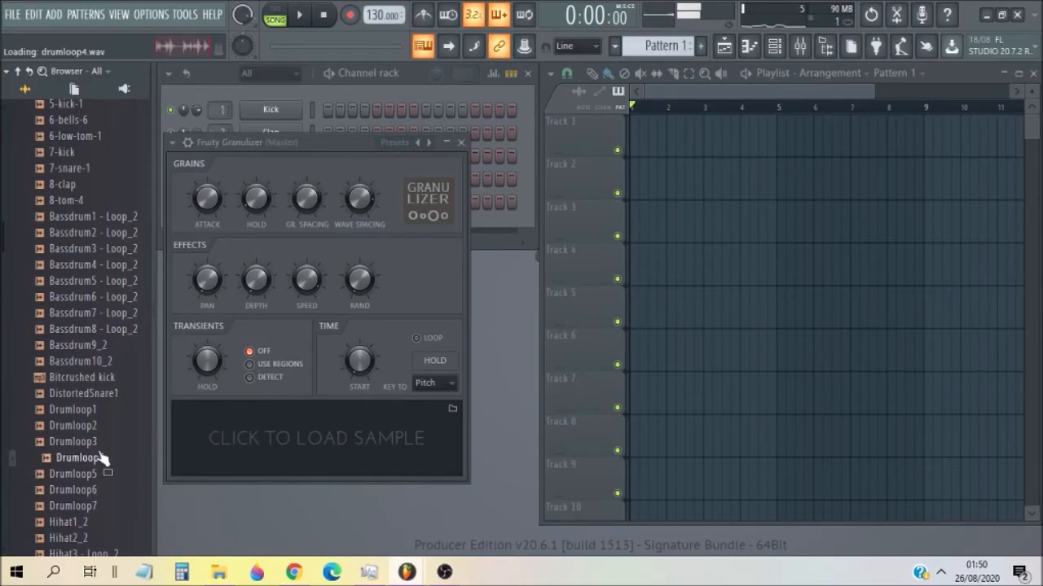
# - Load the Drumloop4 sample into the Granulizer and move its window slightly
pyautogui.moveTo(101, 459); pyautogui.dragTo(309, 439)
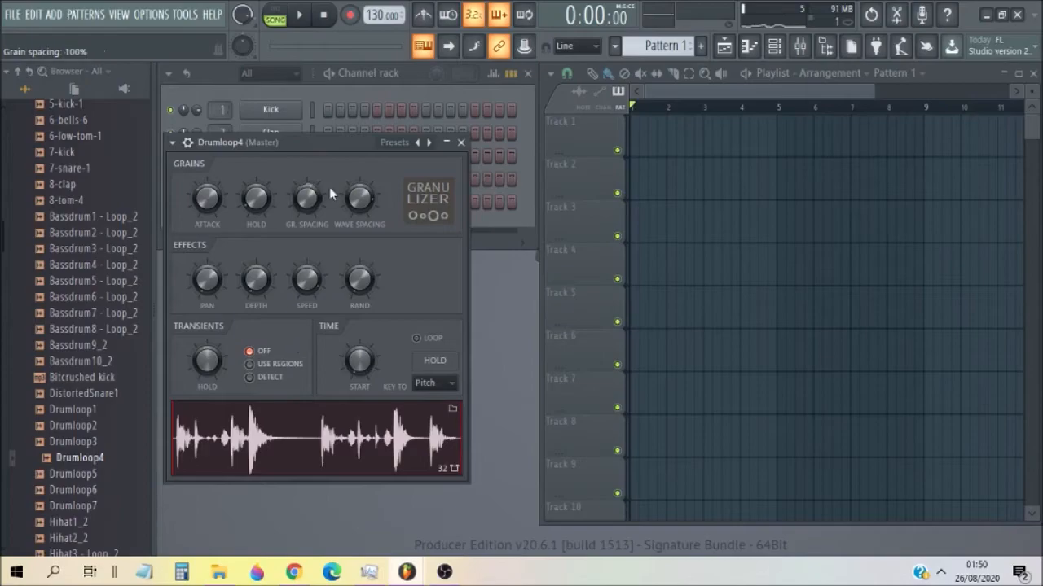
pyautogui.moveTo(330, 142); pyautogui.dragTo(375, 125)
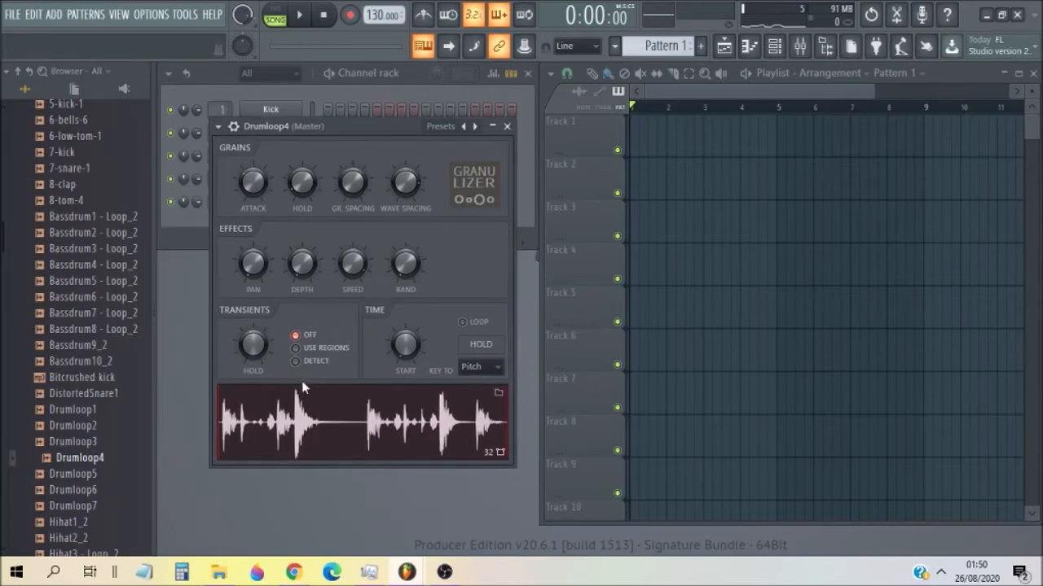
# - Set the Granulizer's transients to Detect for the drum loop and adjust the transient hold time
pyautogui.click(303, 367)
pyautogui.moveTo(367, 126); pyautogui.dragTo(377, 106)
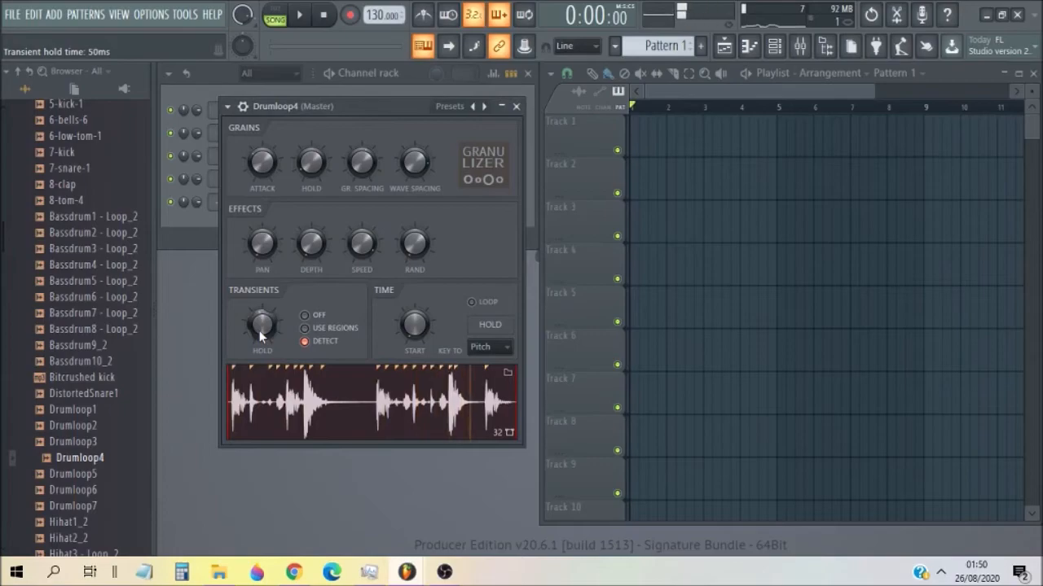
pyautogui.moveTo(260, 330)
pyautogui.mouseDown()
pyautogui.moveTo(261, 313)
pyautogui.moveTo(261, 334)
pyautogui.mouseUp()
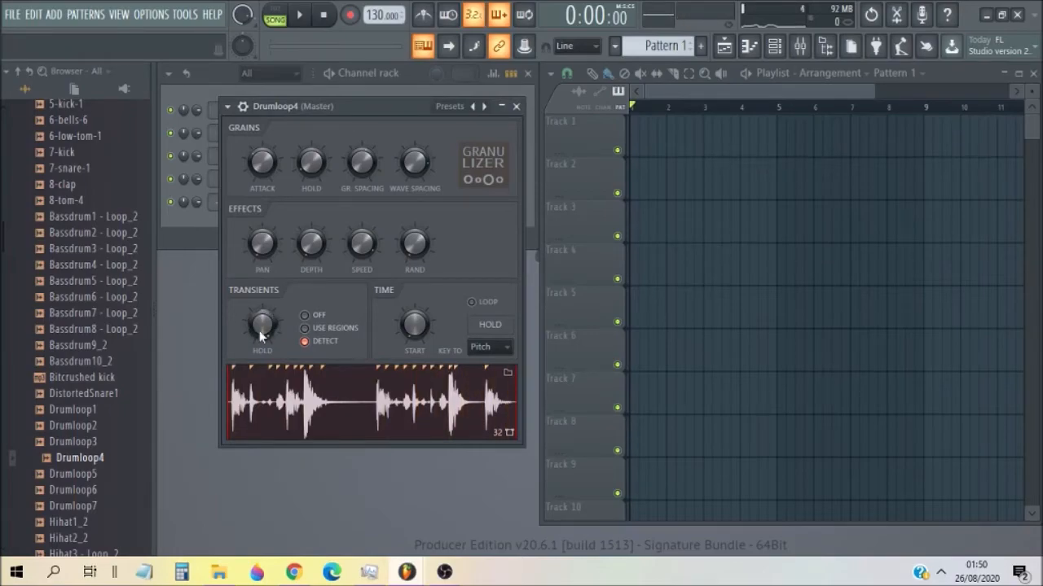
# - Audition the drum loop, turn on looping, lower the wave spacing and set the grain hold time to about 41 ms
pyautogui.press('s')
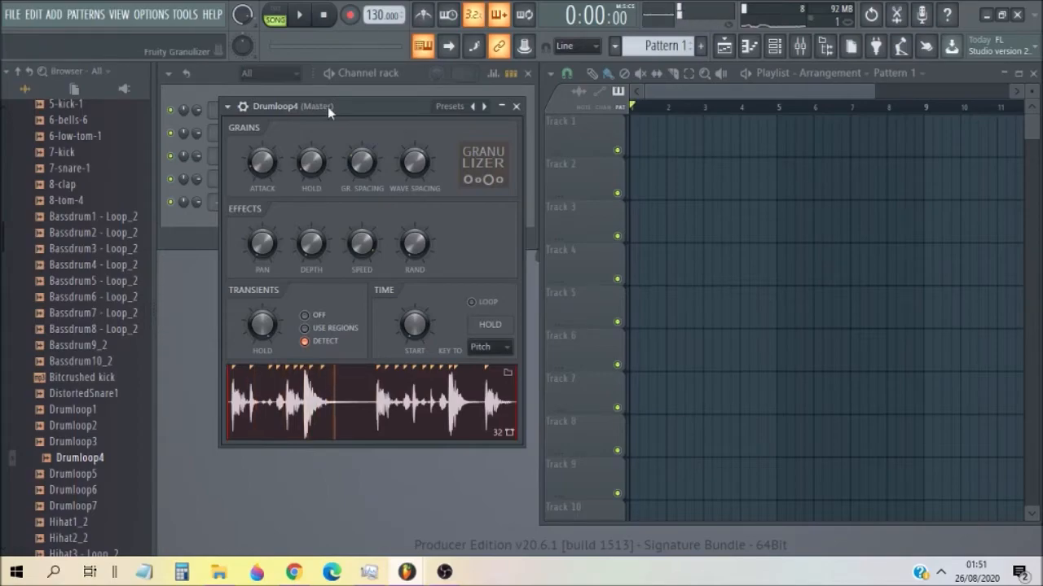
pyautogui.click(200, 209)
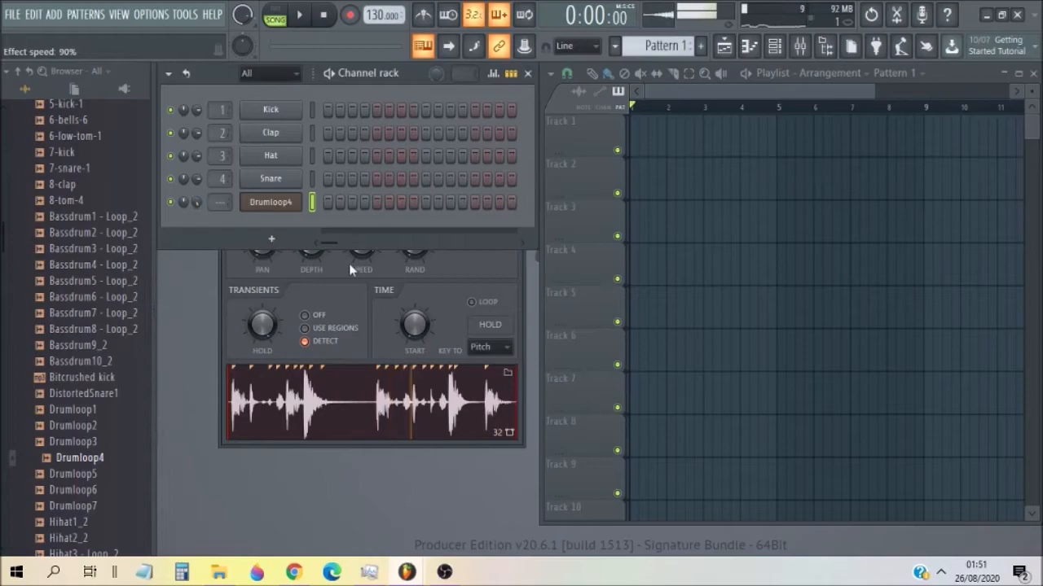
pyautogui.click(471, 272)
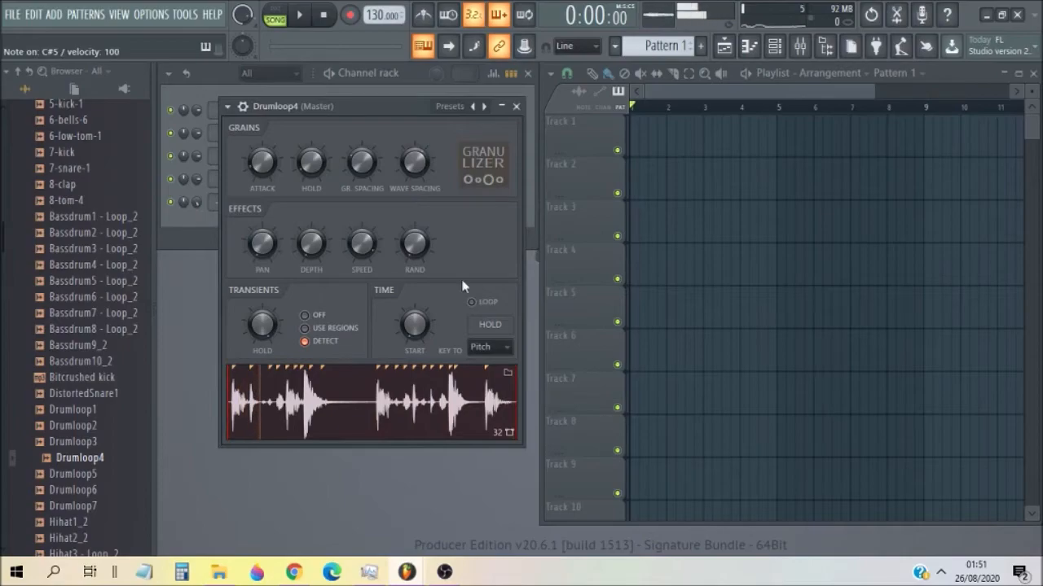
pyautogui.click(471, 302)
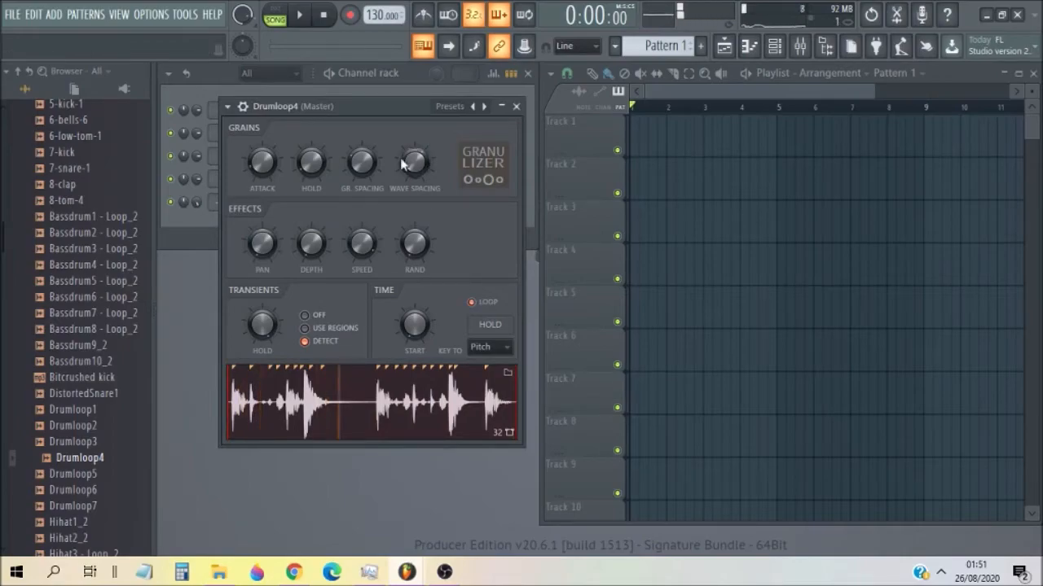
pyautogui.moveTo(414, 165); pyautogui.dragTo(414, 189)
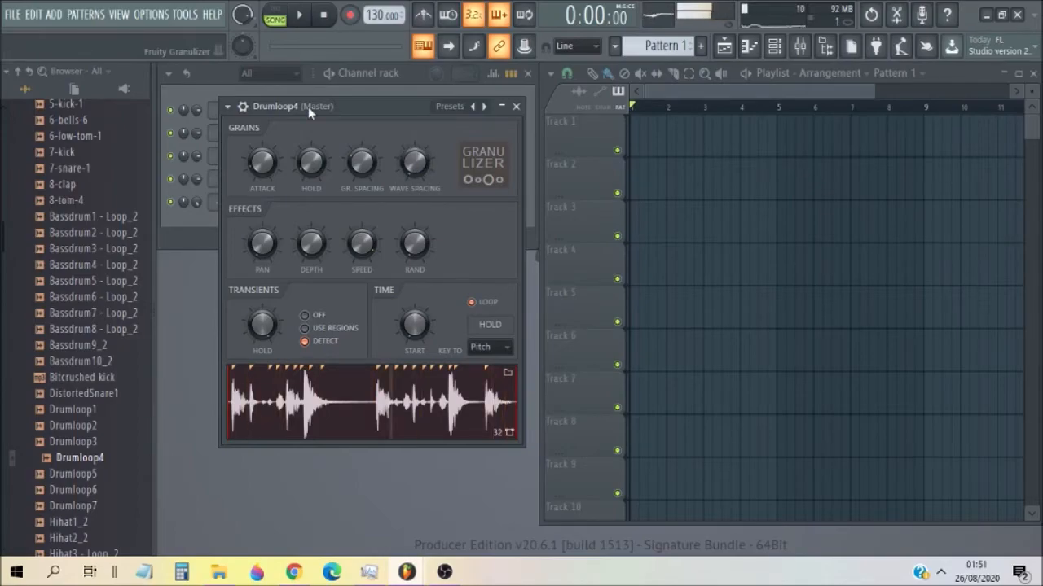
pyautogui.moveTo(308, 107); pyautogui.dragTo(381, 106)
pyautogui.moveTo(384, 163); pyautogui.dragTo(384, 179)
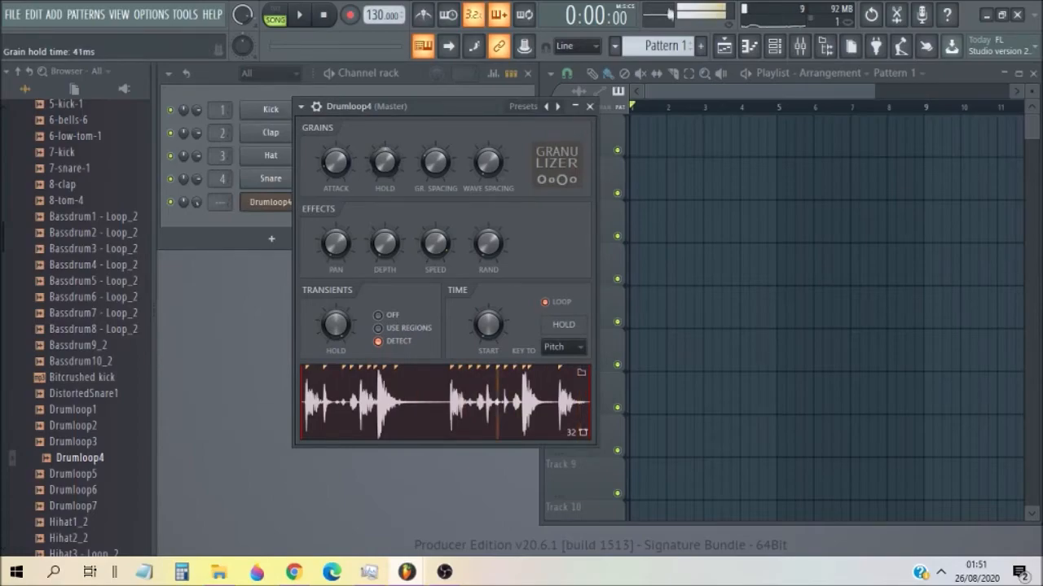
# - Replace the Granulizer's drum loop with the 8-clap sample and shift its window slightly
pyautogui.rightClick(264, 210)
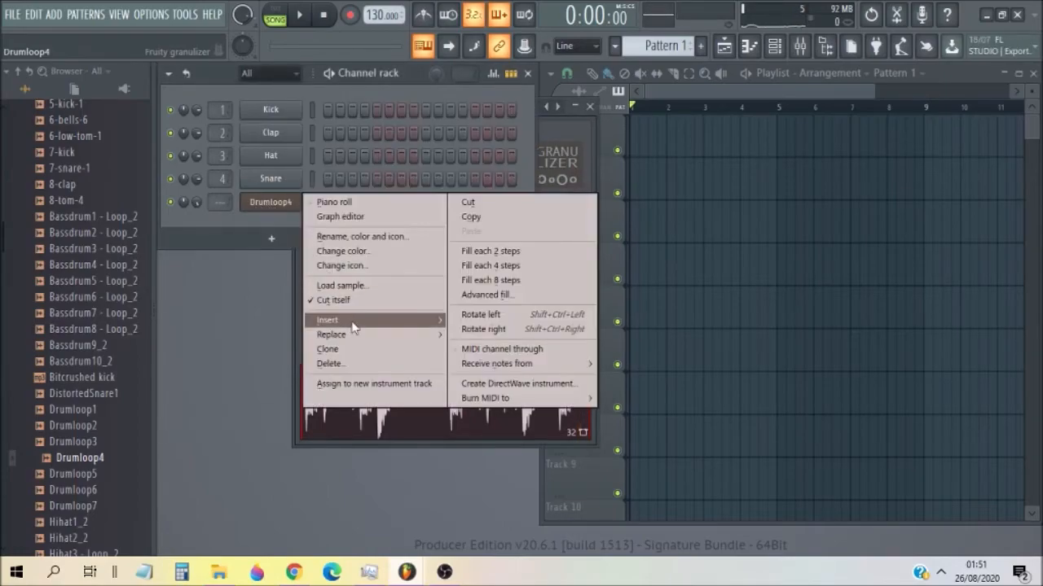
pyautogui.moveTo(359, 339)
pyautogui.click(497, 344)
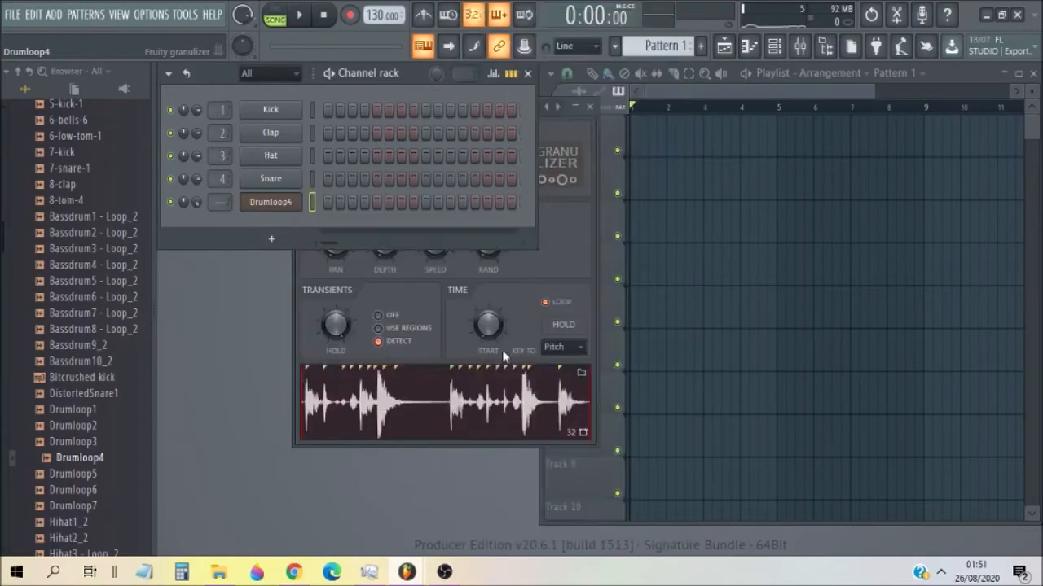
pyautogui.moveTo(71, 182); pyautogui.dragTo(542, 337)
pyautogui.click(541, 337)
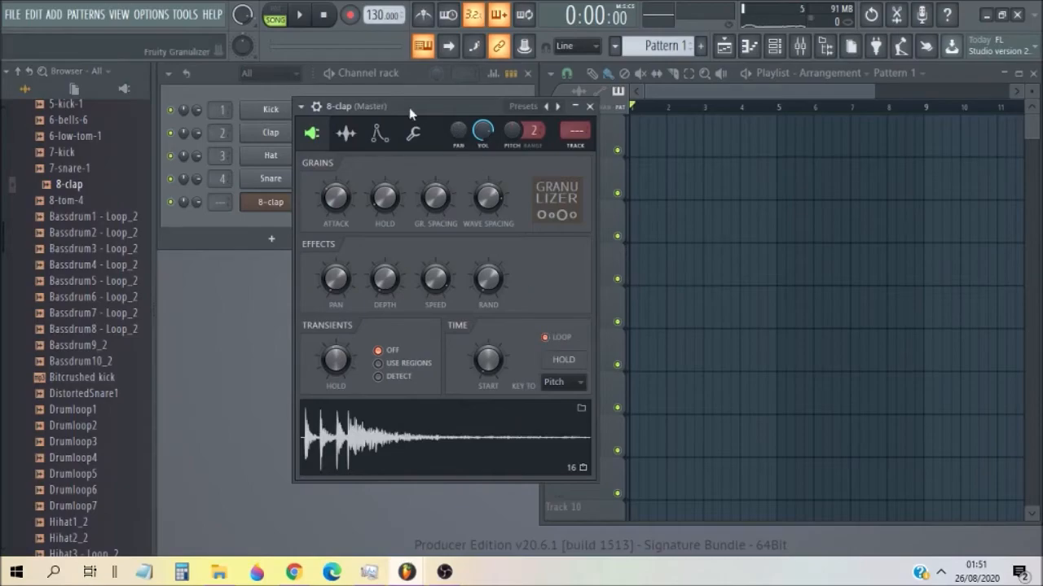
pyautogui.moveTo(409, 108); pyautogui.dragTo(415, 105)
# - Adjust the wave spacing and the pan effect for the clap sample
pyautogui.moveTo(492, 199); pyautogui.dragTo(492, 244)
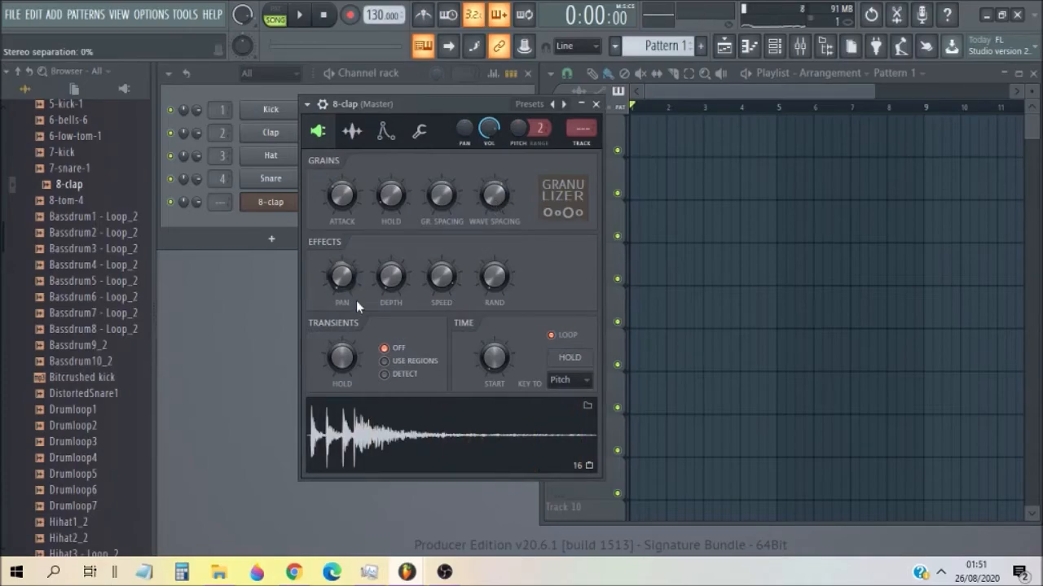
pyautogui.moveTo(356, 286); pyautogui.dragTo(356, 244)
pyautogui.moveTo(356, 286); pyautogui.dragTo(356, 291)
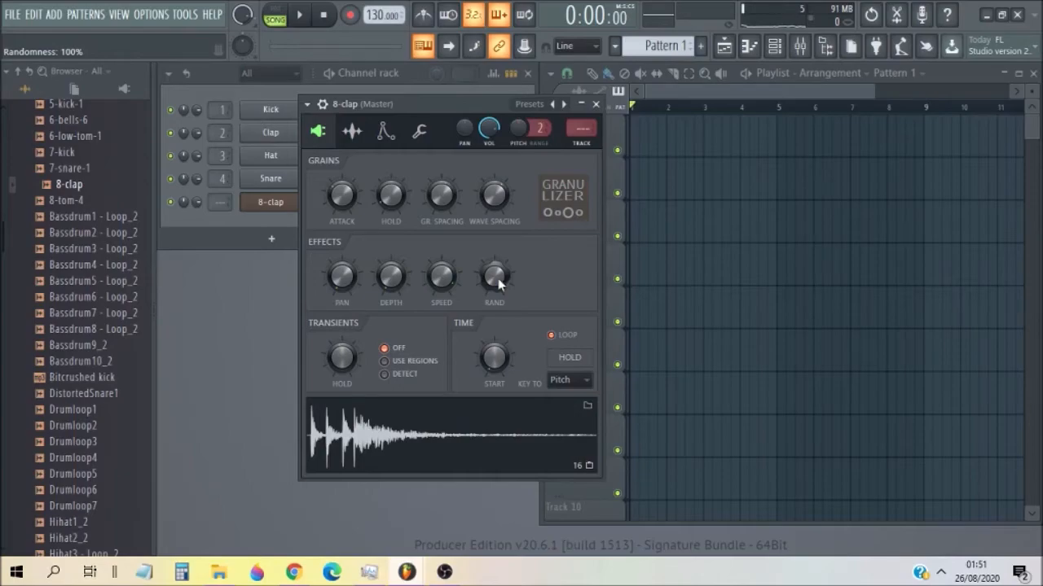
# - Trigger the clap from its waveform and vary the grain spacing, playing a note to hear it
pyautogui.click(440, 448)
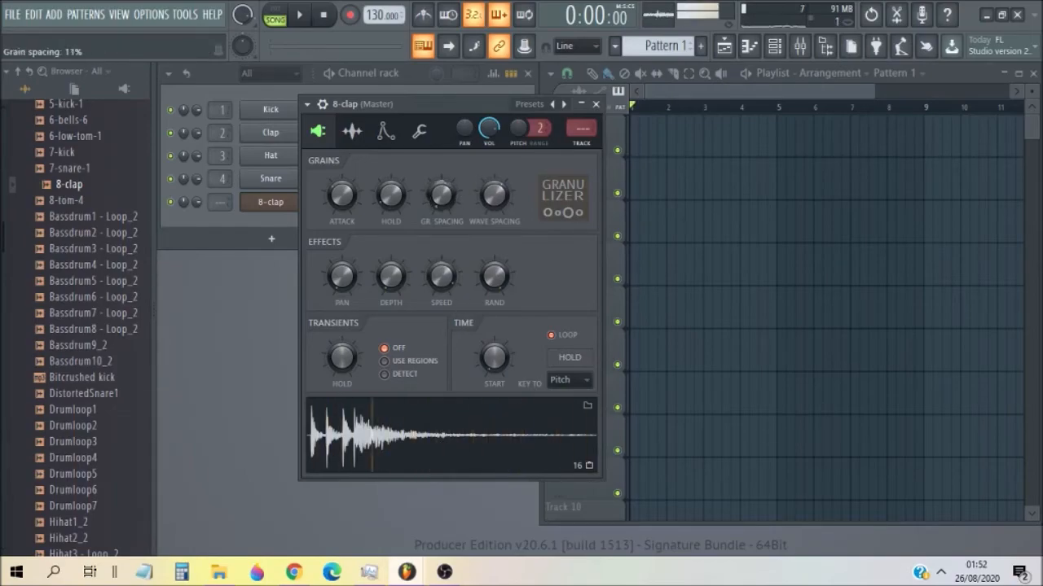
pyautogui.moveTo(458, 189); pyautogui.dragTo(488, 104)
pyautogui.rightClick(456, 187)
pyautogui.click(468, 192)
pyautogui.press('s')
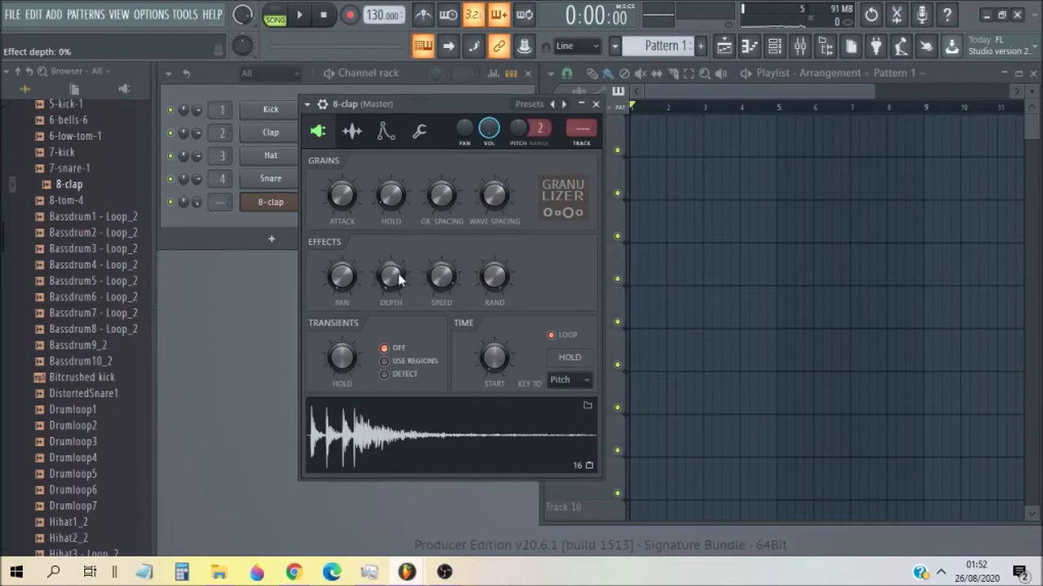
# - Raise the effect depth, lower the effect speed and audition the clap from several points along its waveform
pyautogui.moveTo(399, 279); pyautogui.dragTo(400, 259)
pyautogui.moveTo(438, 283); pyautogui.dragTo(438, 293)
pyautogui.press('q')
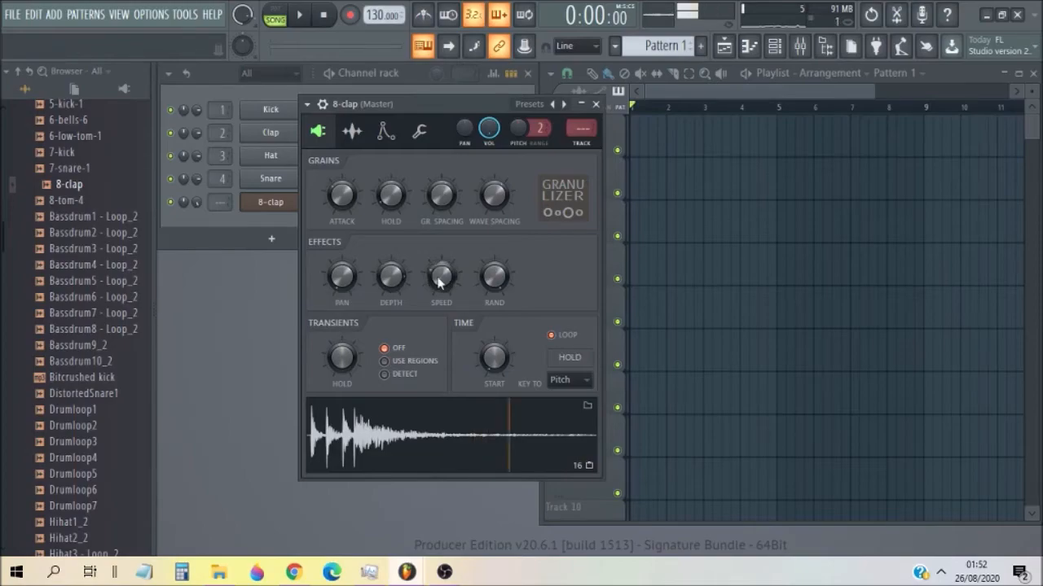
pyautogui.click(500, 440)
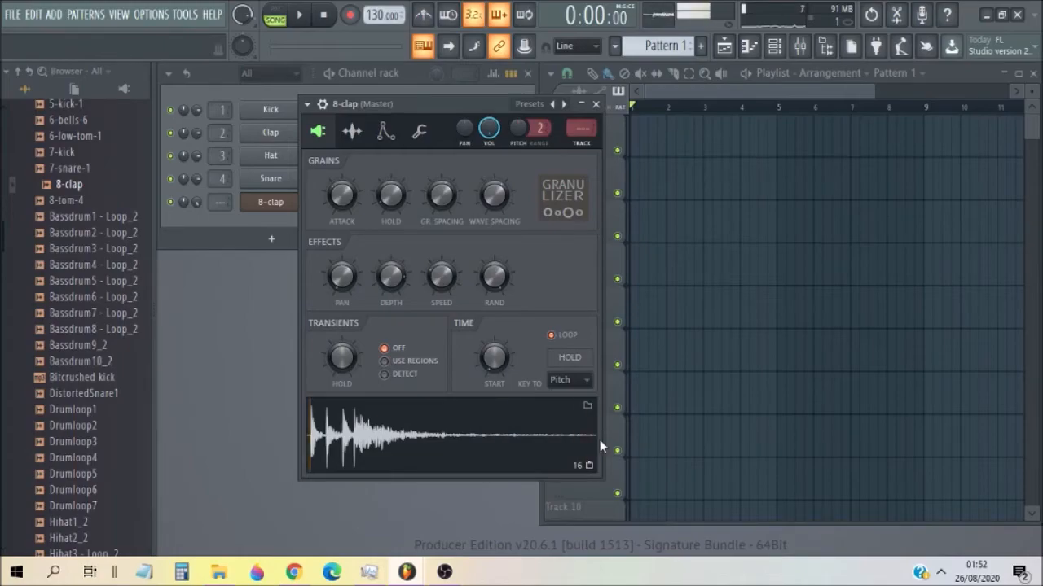
pyautogui.click(342, 444)
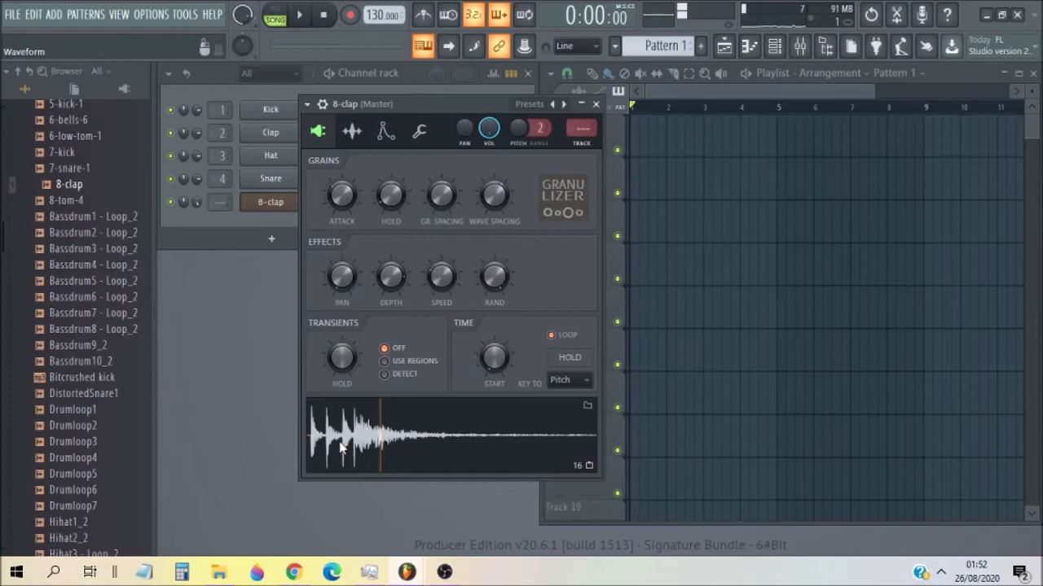
pyautogui.click(376, 459)
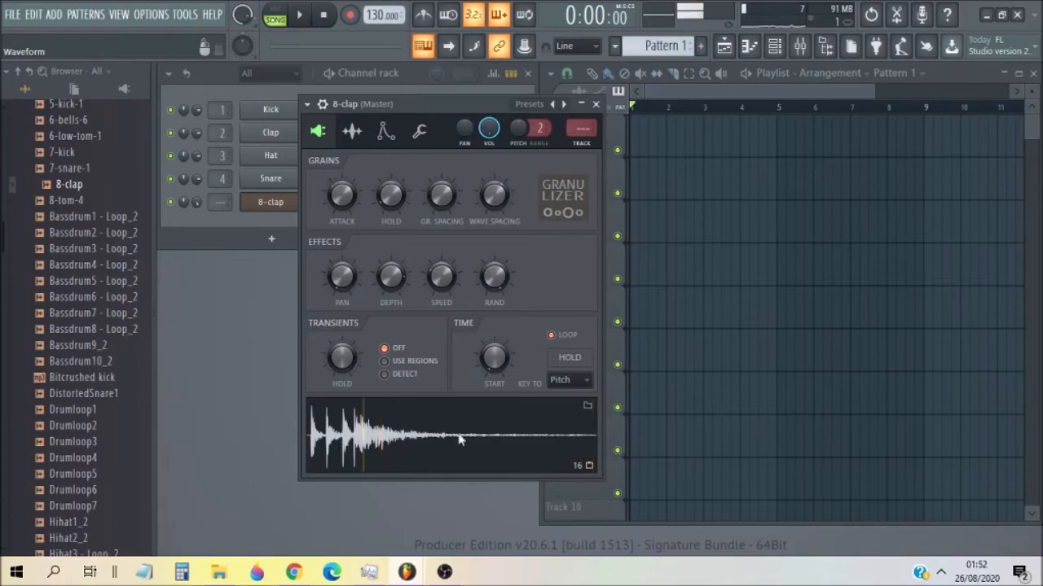
# - Sweep the effect speed up to 100% and down to 6%, varying the wave spacing while the clap plays
pyautogui.moveTo(449, 295); pyautogui.dragTo(449, 240)
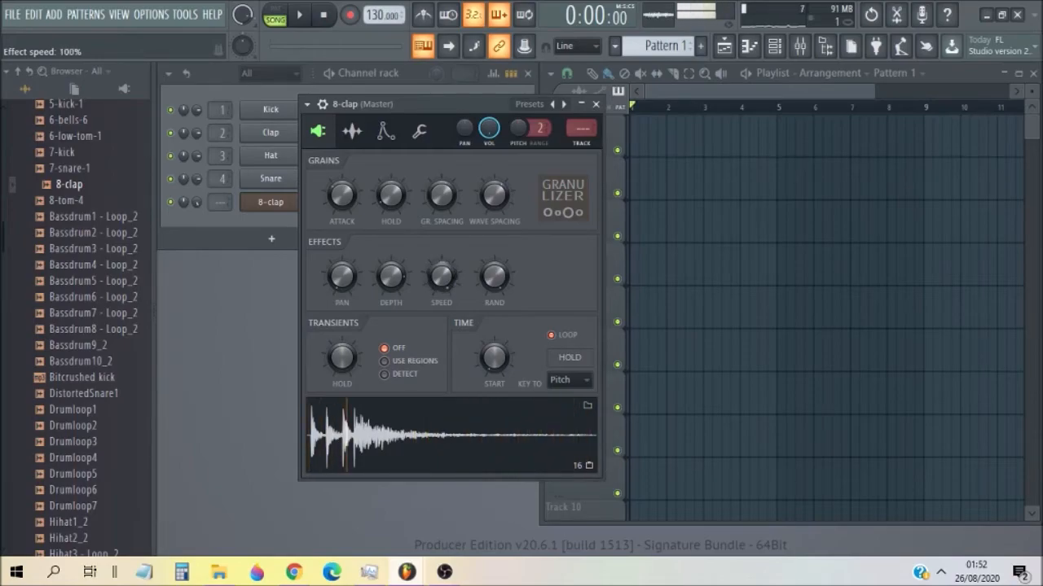
pyautogui.moveTo(490, 197); pyautogui.dragTo(490, 213)
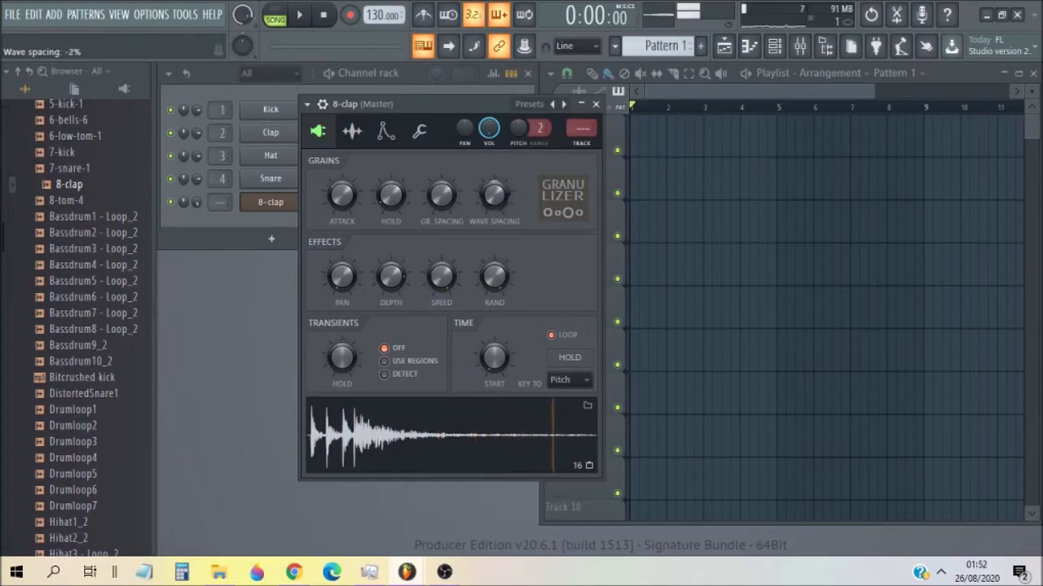
pyautogui.moveTo(424, 293); pyautogui.dragTo(425, 342)
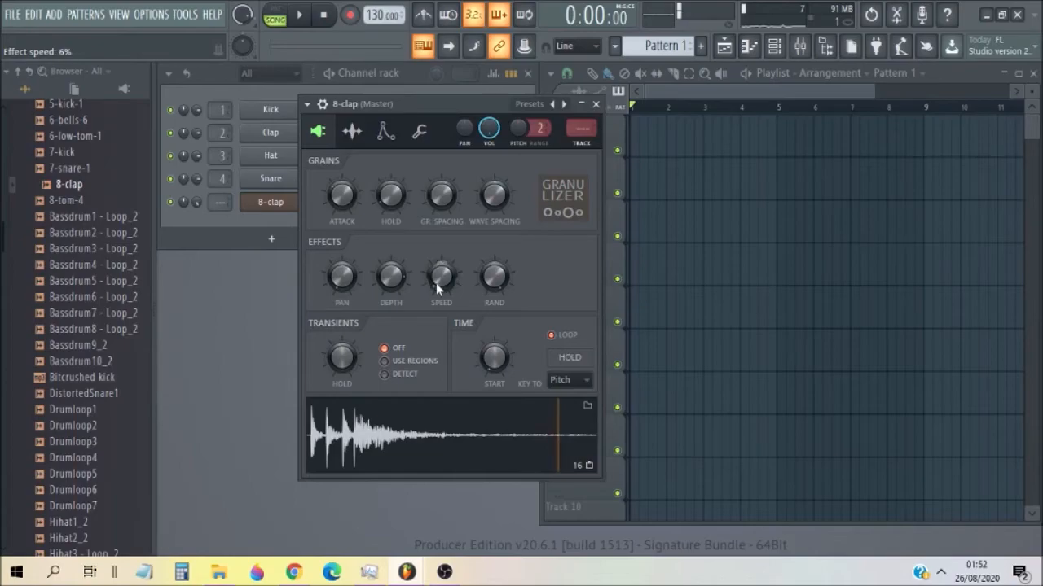
pyautogui.moveTo(438, 287); pyautogui.dragTo(437, 245)
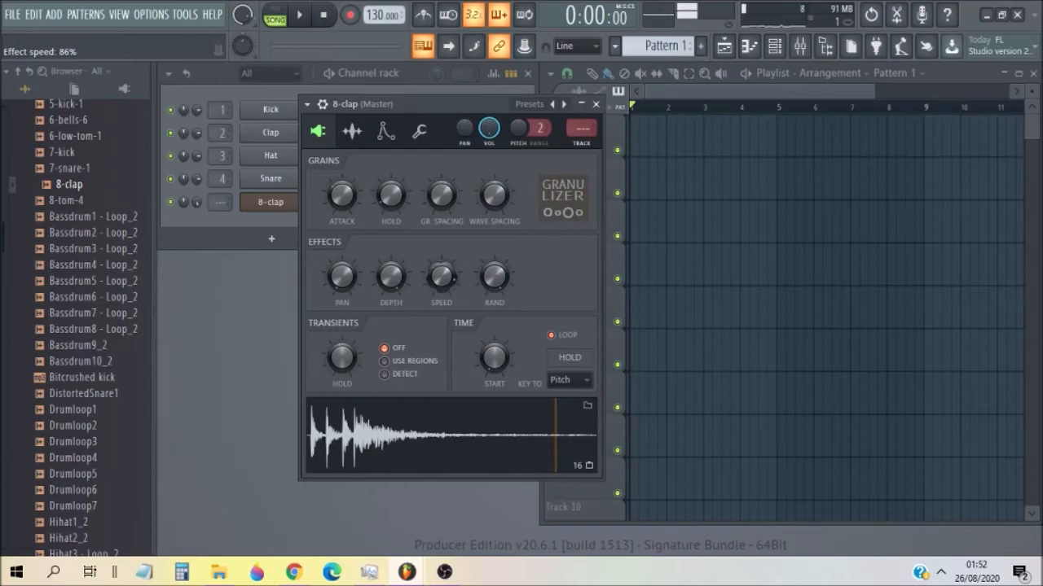
pyautogui.press('s')
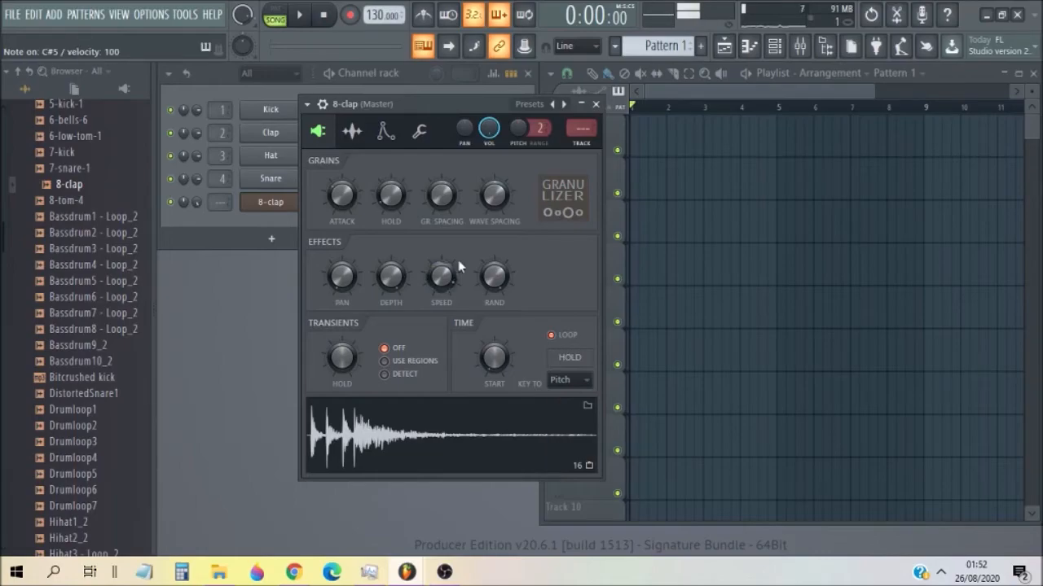
pyautogui.moveTo(494, 195); pyautogui.dragTo(495, 189)
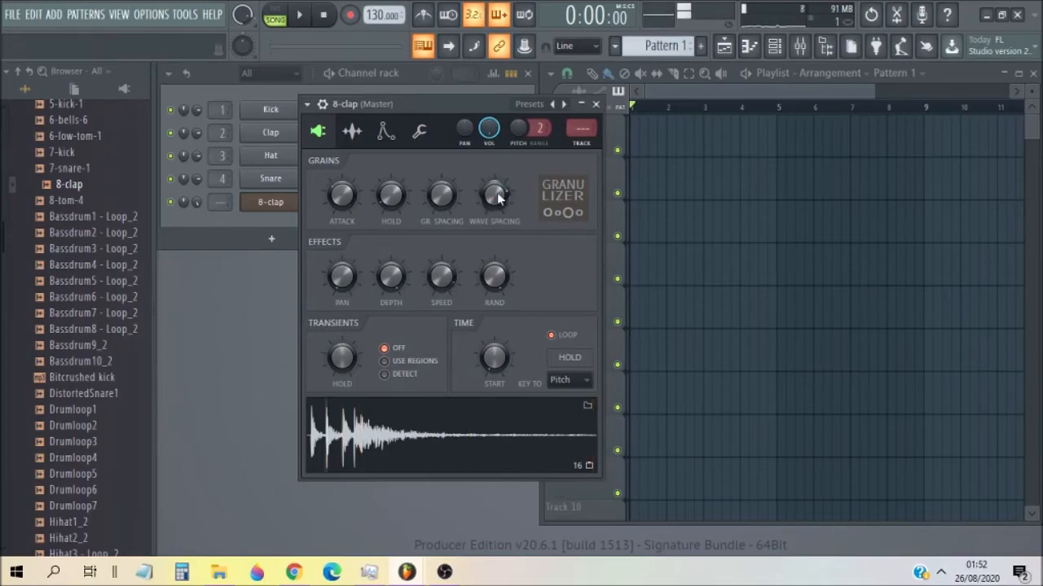
pyautogui.moveTo(442, 277)
pyautogui.mouseDown()
pyautogui.moveTo(441, 306)
pyautogui.moveTo(442, 276)
pyautogui.mouseUp()
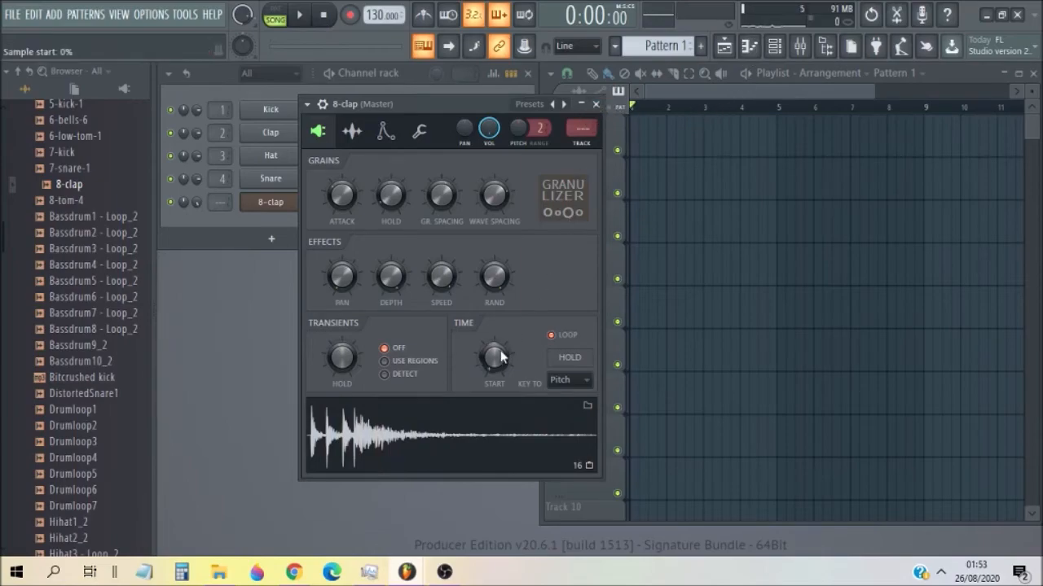
# - Try the Percent and Step options for the Granulizer's Key To mode and set it to Transient
pyautogui.moveTo(500, 356)
pyautogui.mouseDown()
pyautogui.moveTo(499, 322)
pyautogui.moveTo(499, 358)
pyautogui.mouseUp()
pyautogui.click(554, 381)
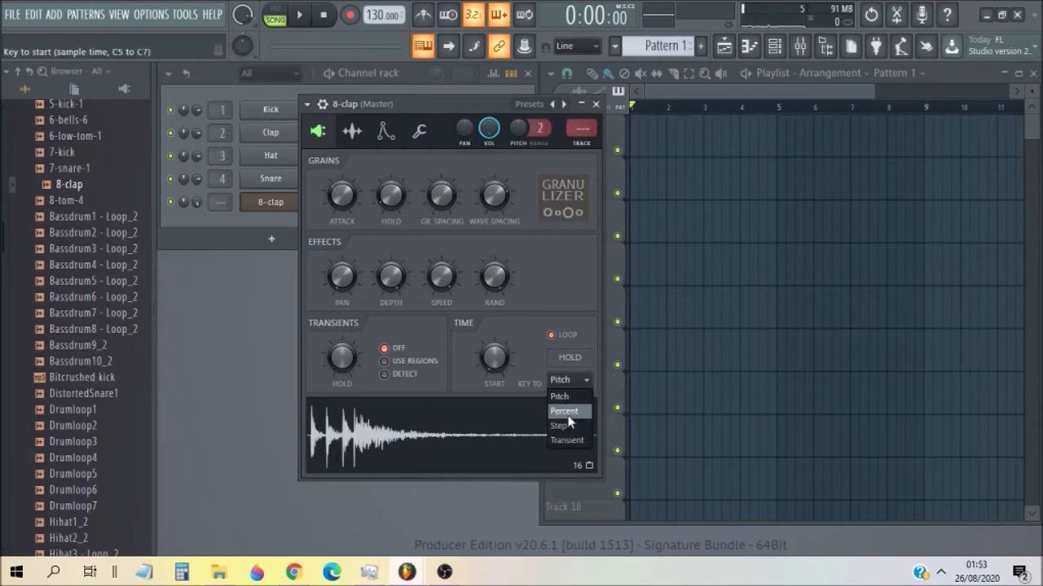
pyautogui.click(570, 411)
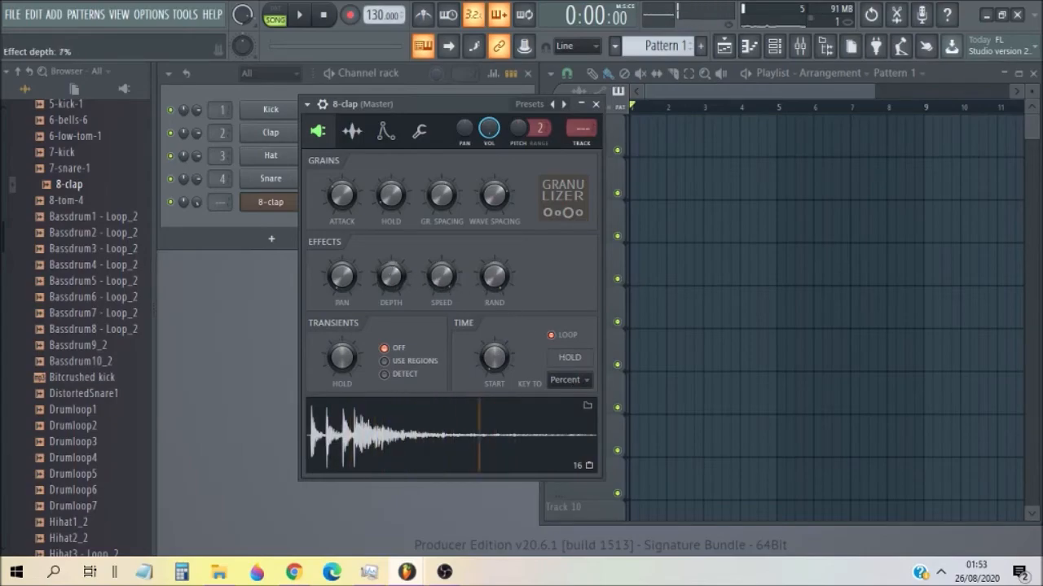
pyautogui.click(576, 380)
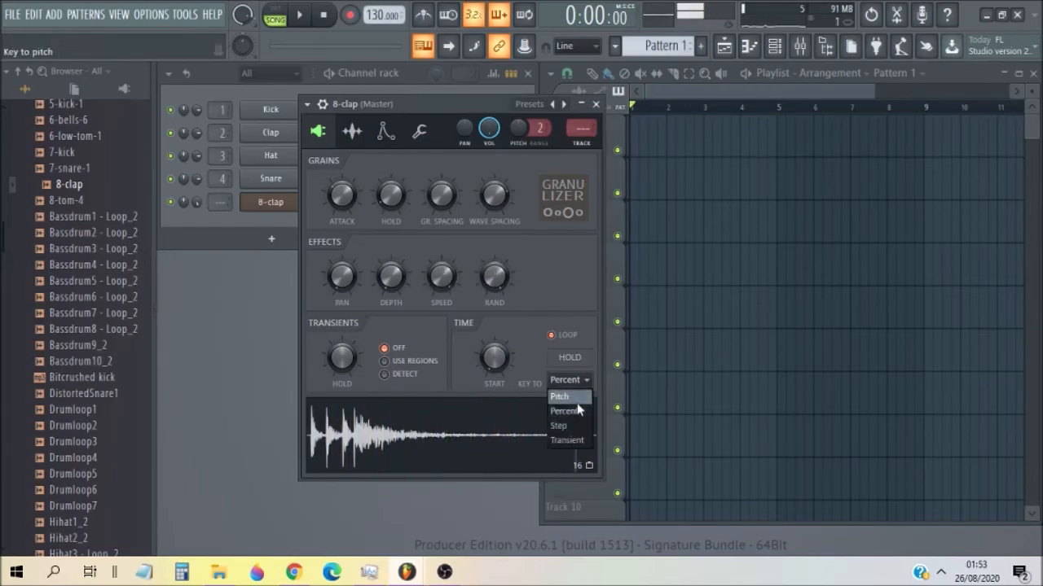
pyautogui.click(561, 425)
pyautogui.click(569, 380)
pyautogui.click(567, 440)
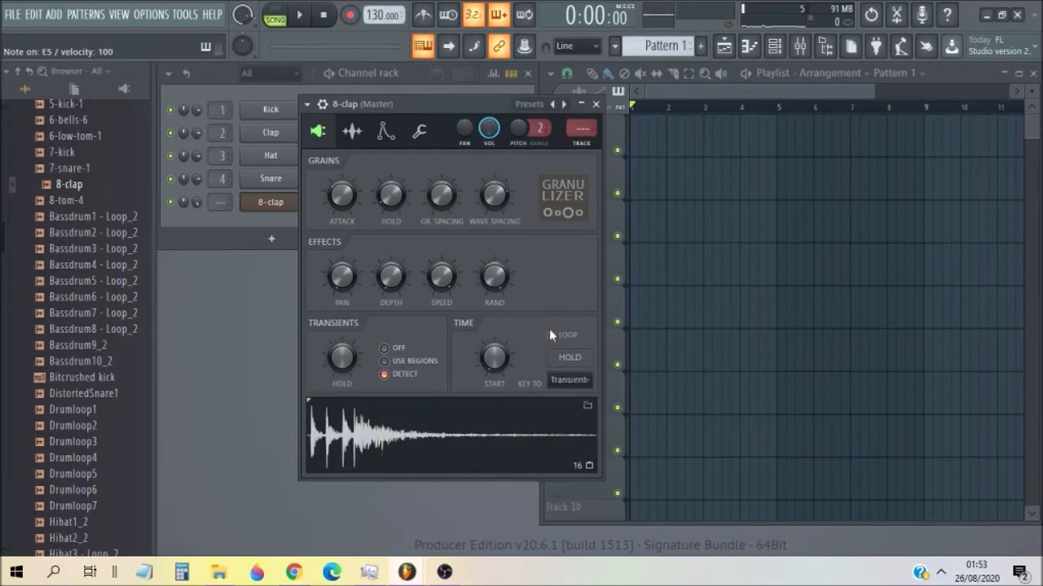
# - Turn looping back on, raise the grain attack and play notes to hear the clap in Transient key mode
pyautogui.press('g')
pyautogui.click(551, 335)
pyautogui.press('s')
pyautogui.press('s')
pyautogui.moveTo(343, 200); pyautogui.dragTo(343, 187)
pyautogui.press('s')
pyautogui.press('s')
pyautogui.press('g')
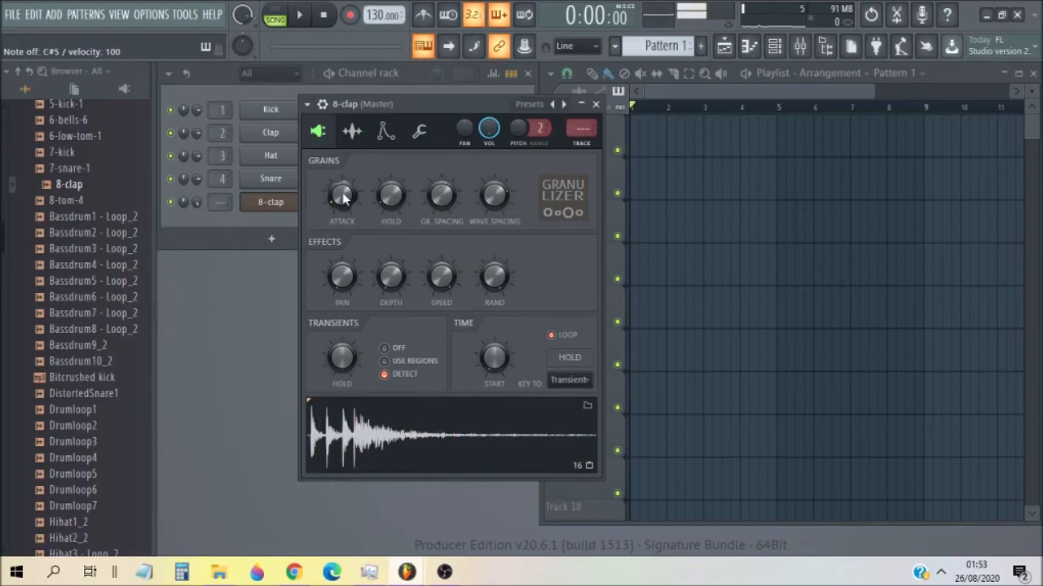
pyautogui.press('s')
pyautogui.press('g')
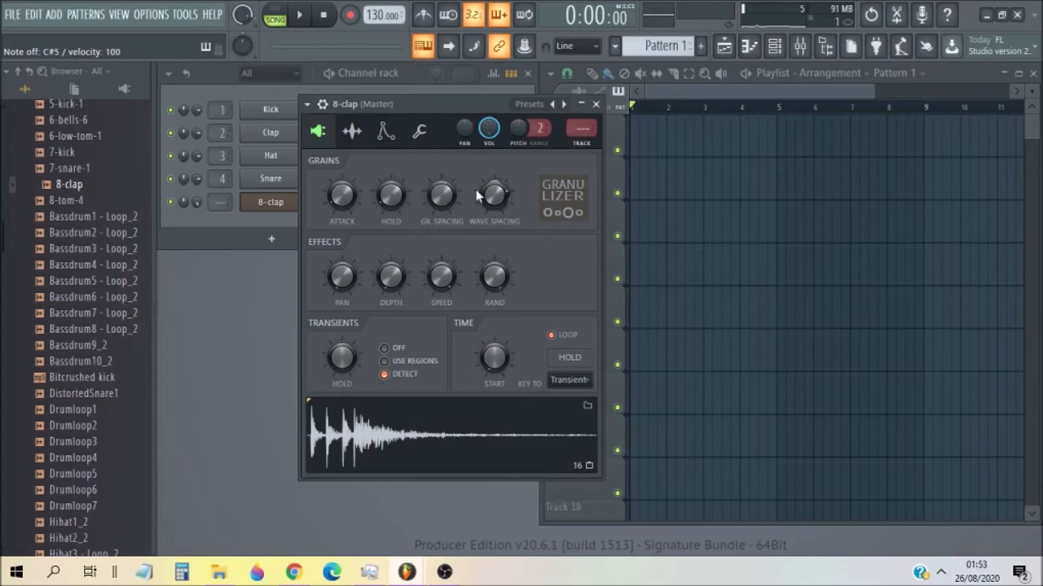
# - Preview the 7-kick and 6-bells-6 samples and load 6-bells-6 into the Granulizer
pyautogui.moveTo(67, 136); pyautogui.dragTo(65, 167)
pyautogui.click(67, 153)
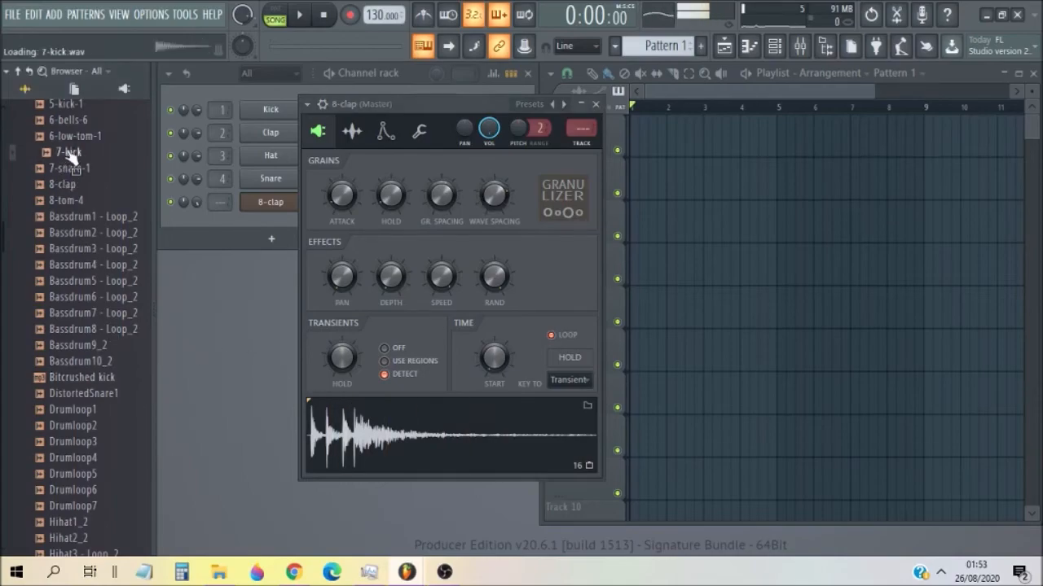
pyautogui.click(70, 120)
pyautogui.moveTo(91, 121); pyautogui.dragTo(452, 430)
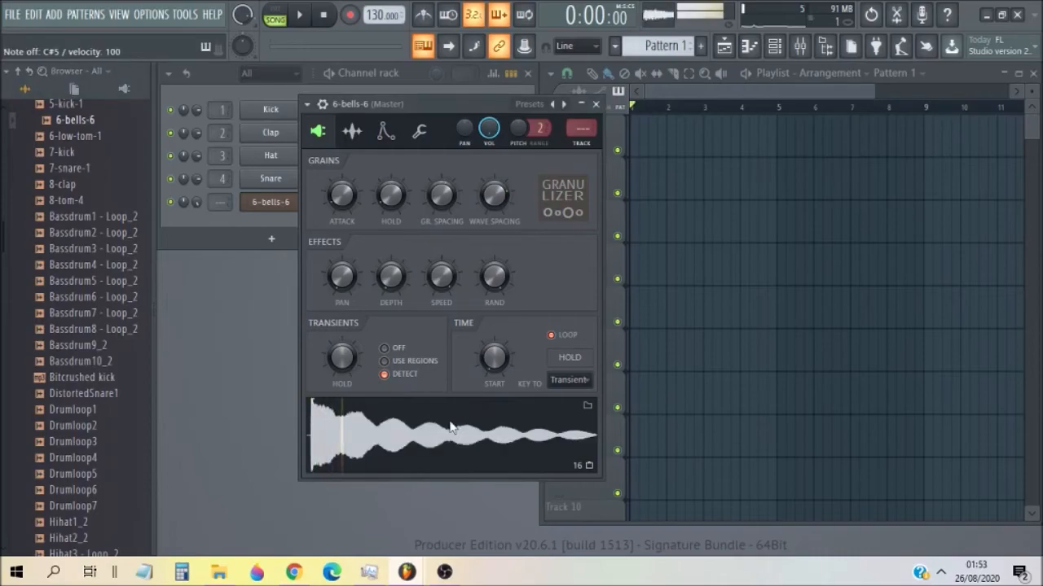
# - Turn the transients off, set Key To to Pitch and play the bells sample at several notes
pyautogui.click(391, 348)
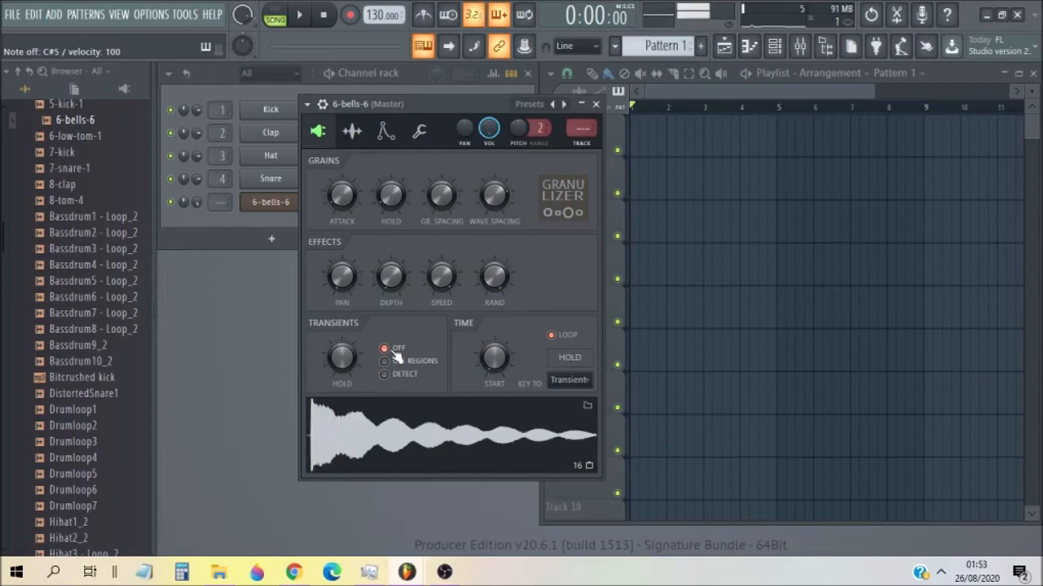
pyautogui.click(569, 379)
pyautogui.click(580, 399)
pyautogui.press('v')
pyautogui.press('s')
pyautogui.press('s')
pyautogui.press('g')
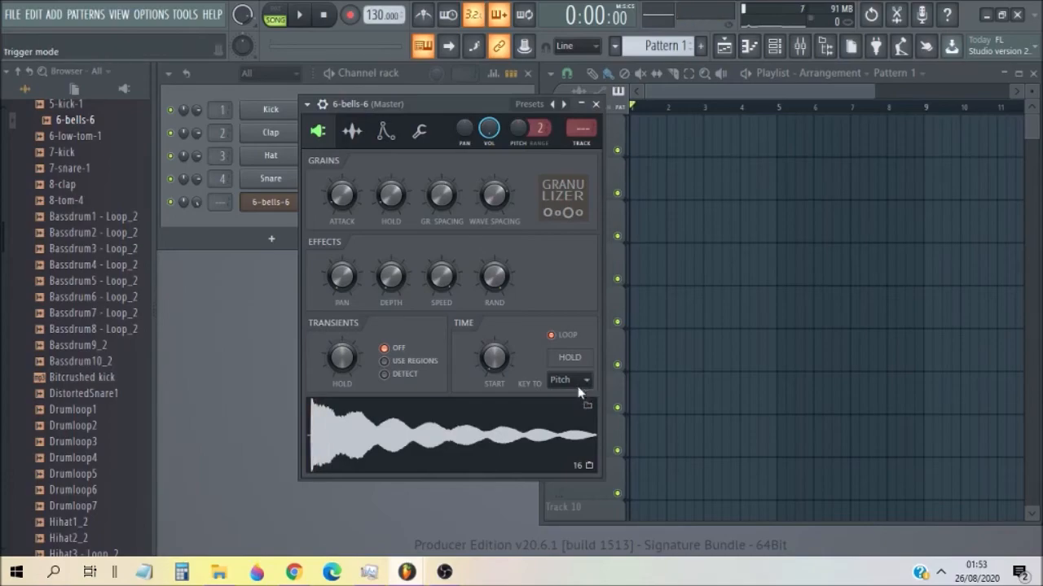
# - Set the Granulizer's Key To mode to Transient and play the bells sample at several notes
pyautogui.click(579, 381)
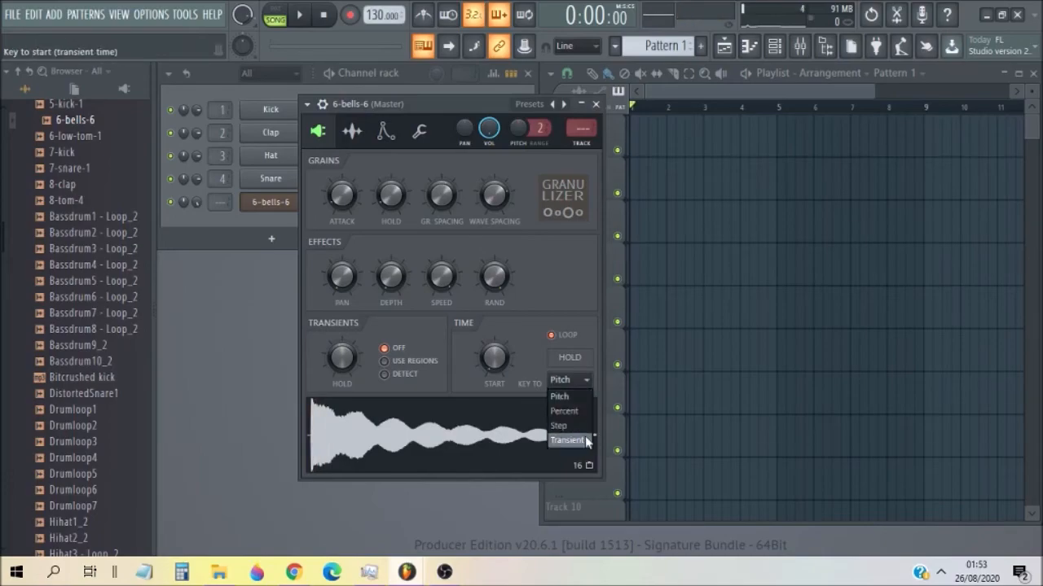
pyautogui.click(583, 441)
pyautogui.press('s')
pyautogui.press('s')
pyautogui.press('d')
pyautogui.press('v')
pyautogui.press('g')
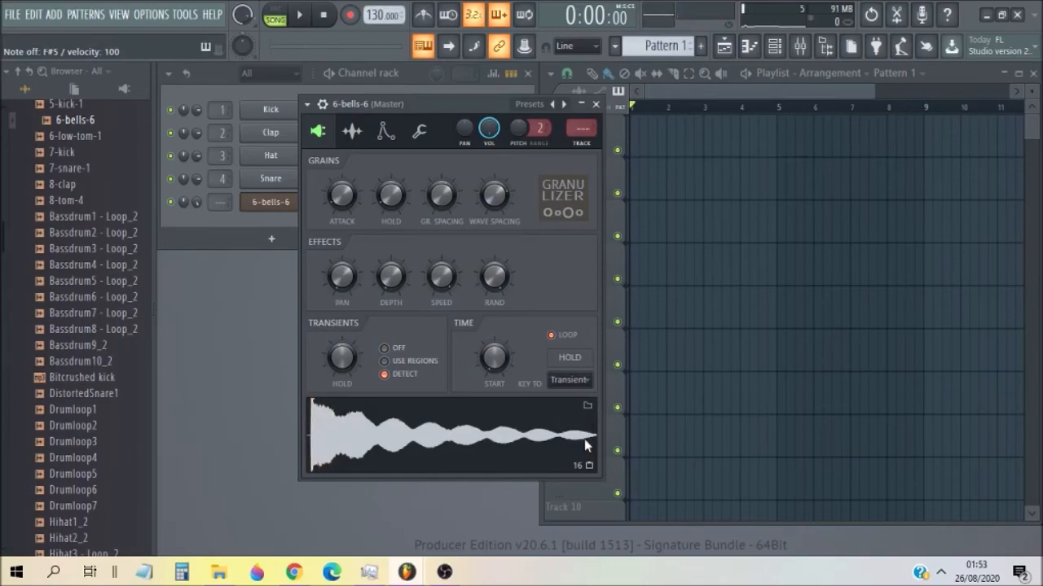
pyautogui.press('s')
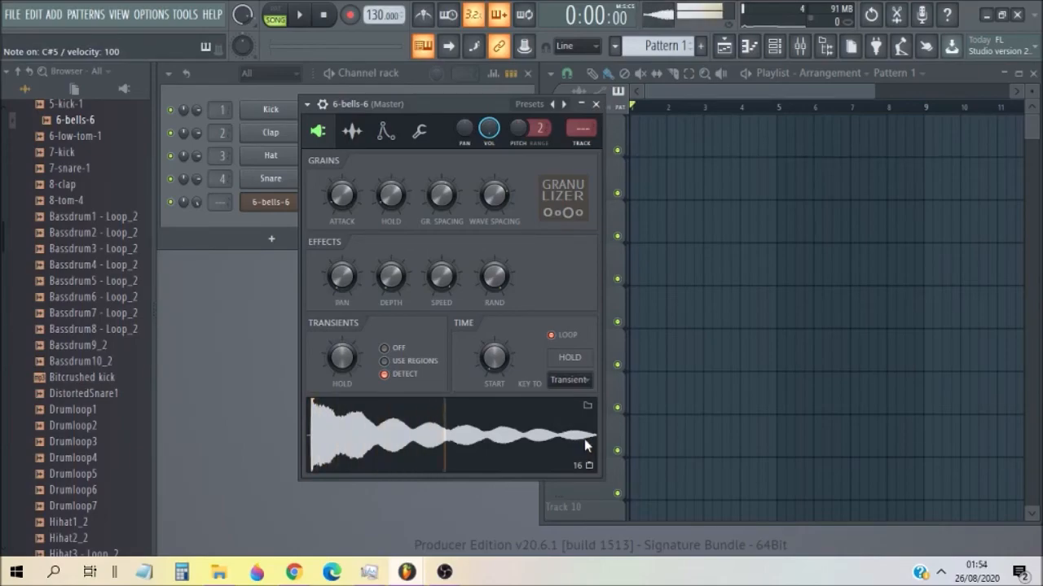
# - Set Key To back to Pitch, turn looping off and close the Granulizer window
pyautogui.click(565, 382)
pyautogui.click(561, 396)
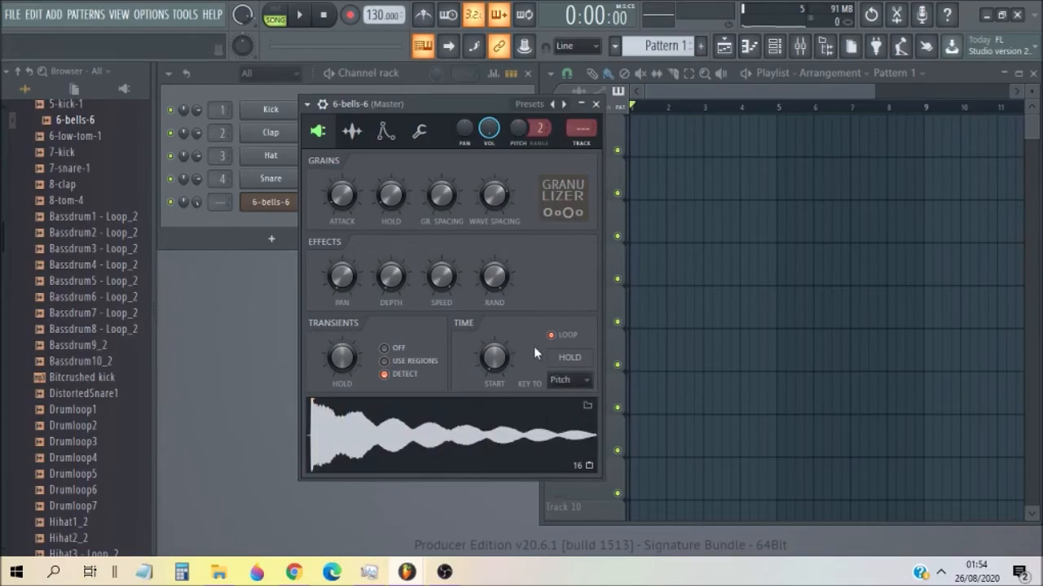
pyautogui.click(553, 336)
pyautogui.click(597, 106)
# - Replace the 6-bells-6 channel's instrument with Fruity Keyboard Controller, then close its window after viewing it
pyautogui.rightClick(295, 200)
pyautogui.moveTo(351, 343)
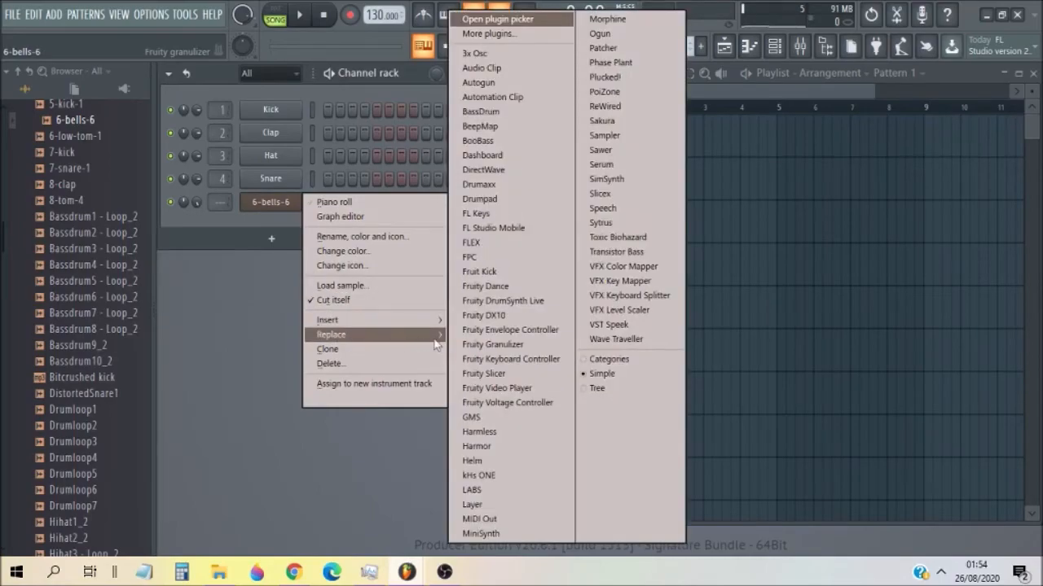
pyautogui.click(526, 359)
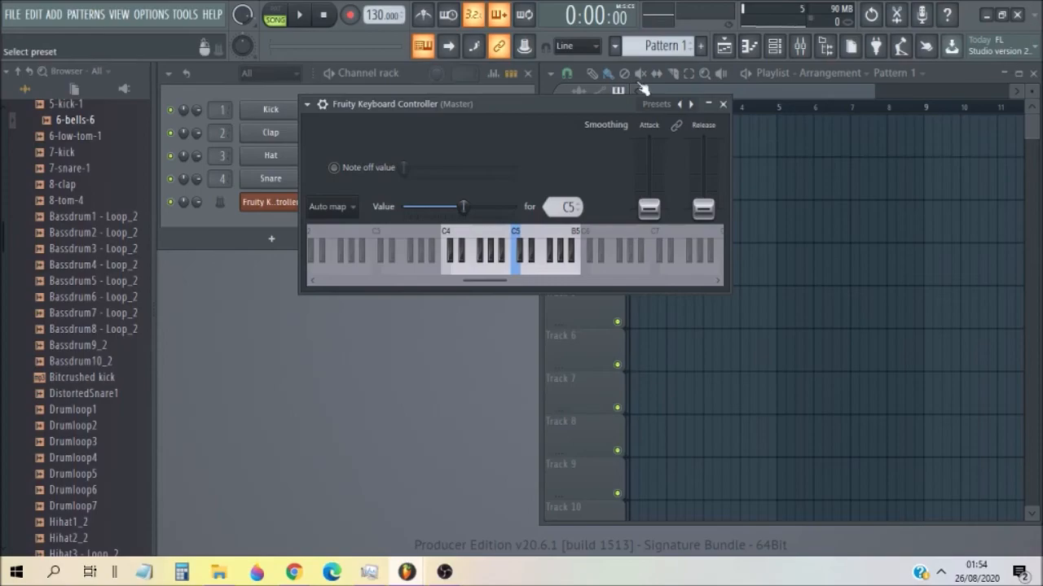
pyautogui.click(723, 103)
# - Replace the Fruity Keyboard Controller channel with Fruity Slicer
pyautogui.rightClick(300, 196)
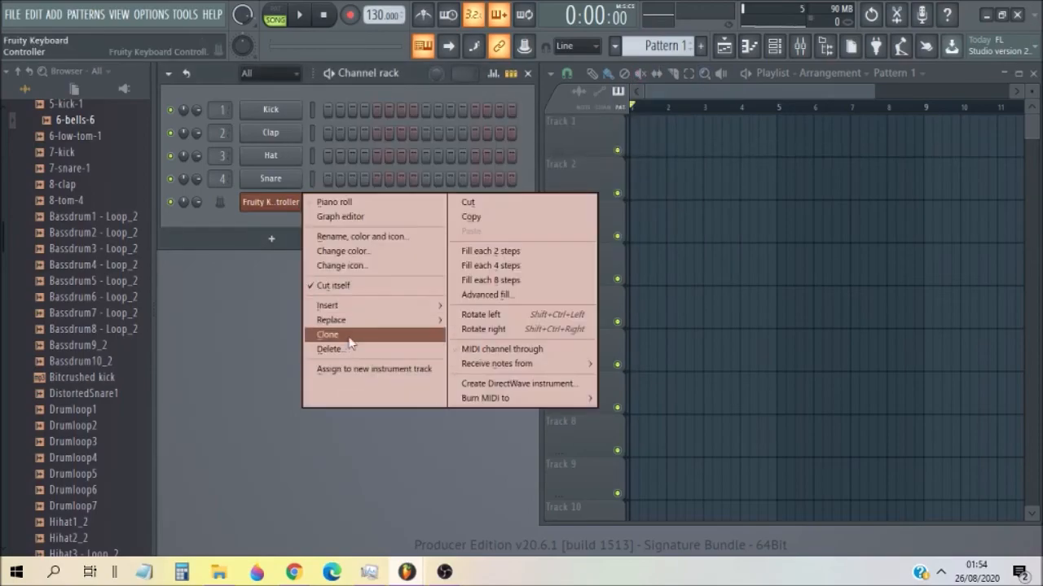
pyautogui.moveTo(351, 325)
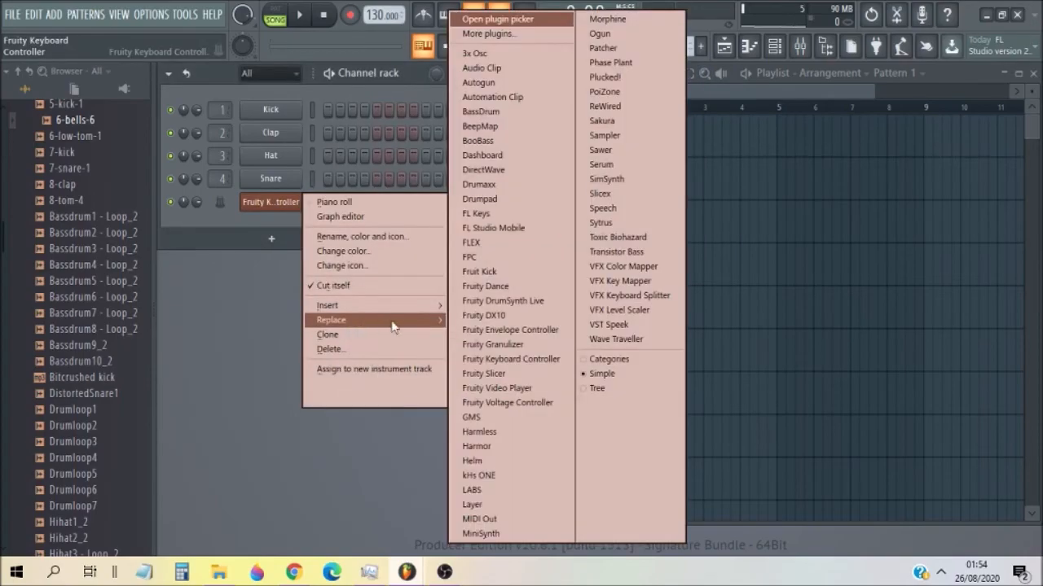
pyautogui.click(489, 374)
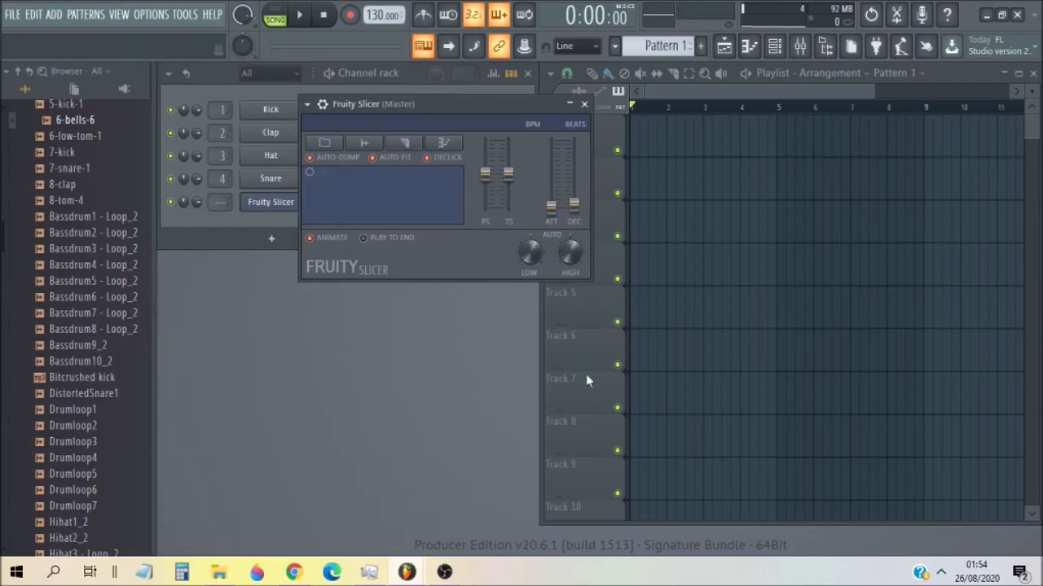
# - Replace Fruity Slicer with Fruity Voltage Controller, accept its safety warning to view the controls, and close its window
pyautogui.rightClick(262, 204)
pyautogui.moveTo(352, 320)
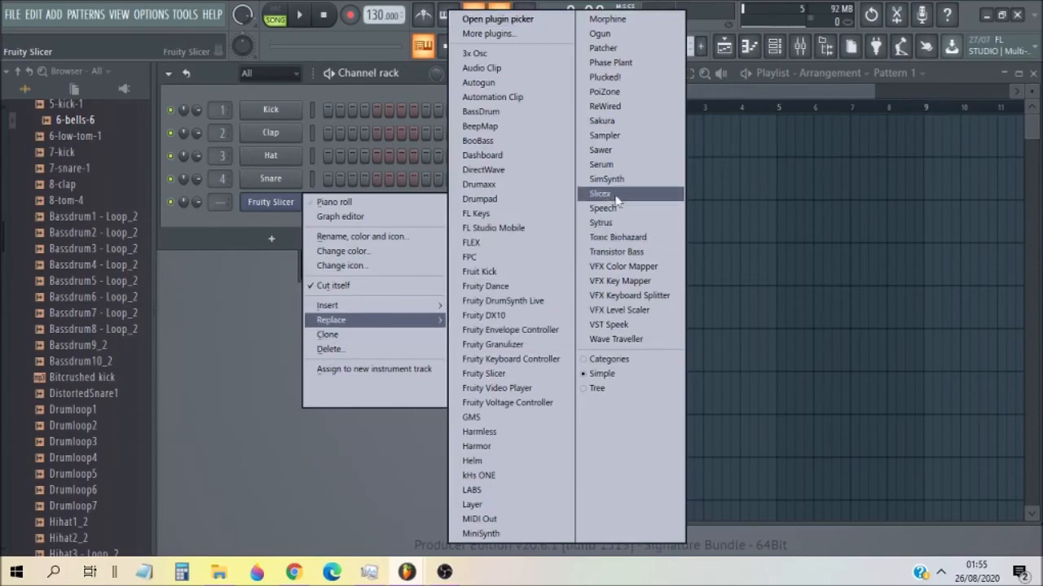
pyautogui.click(500, 404)
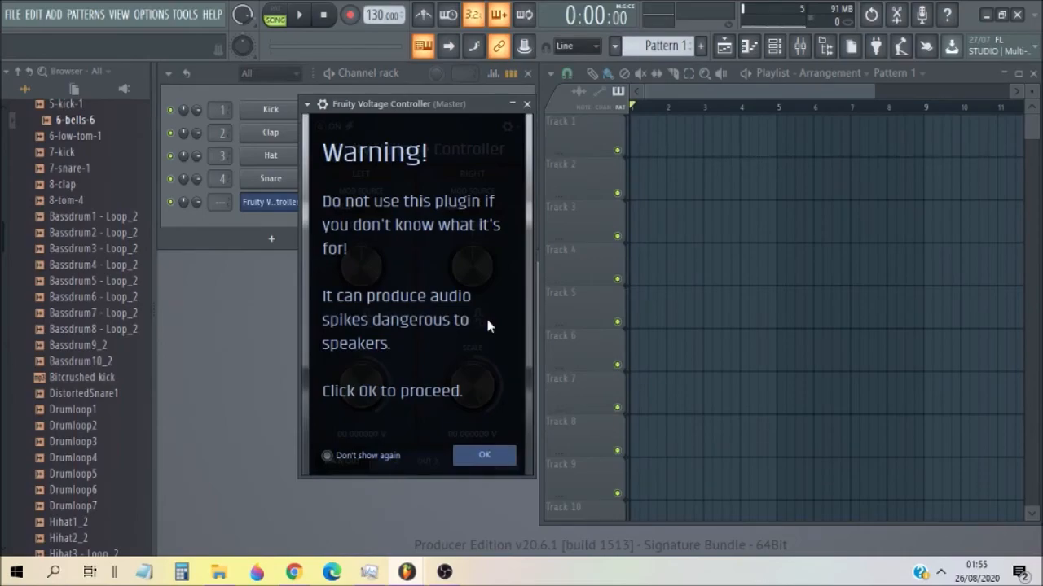
pyautogui.click(479, 456)
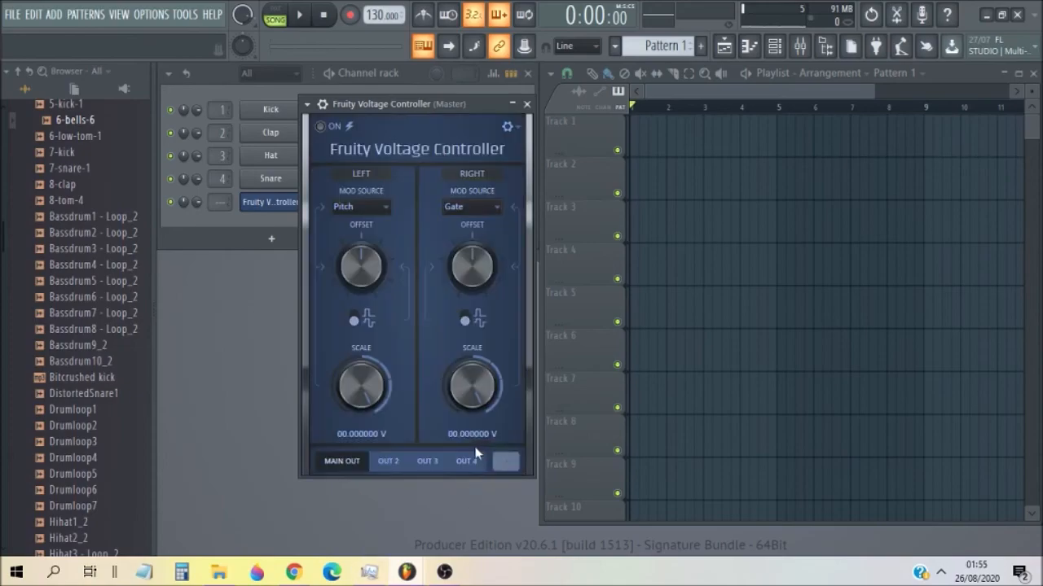
pyautogui.click(527, 104)
# - Replace the Fruity Voltage Controller channel with the GMS synthesizer
pyautogui.rightClick(293, 202)
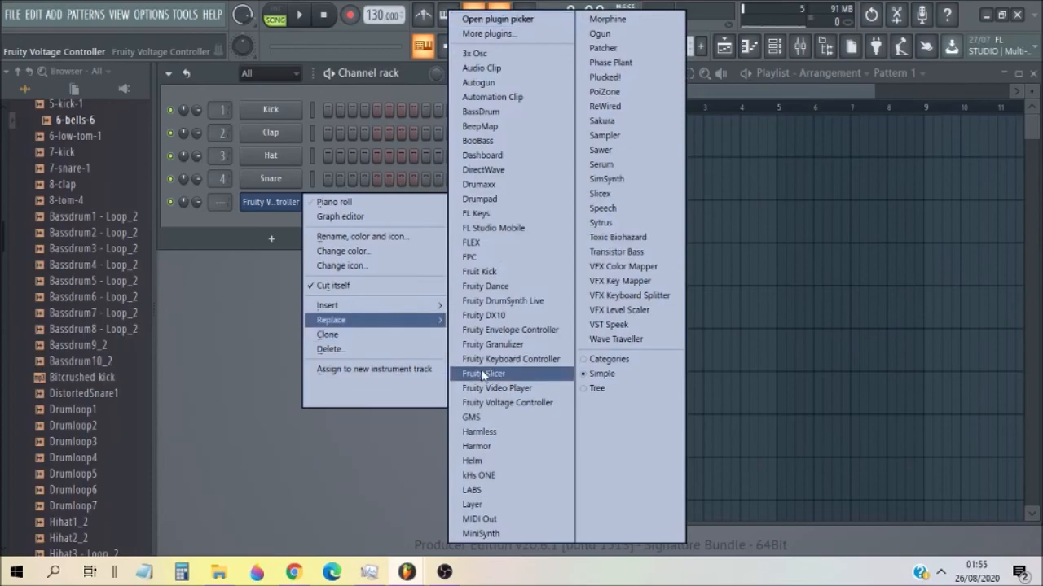
pyautogui.click(489, 417)
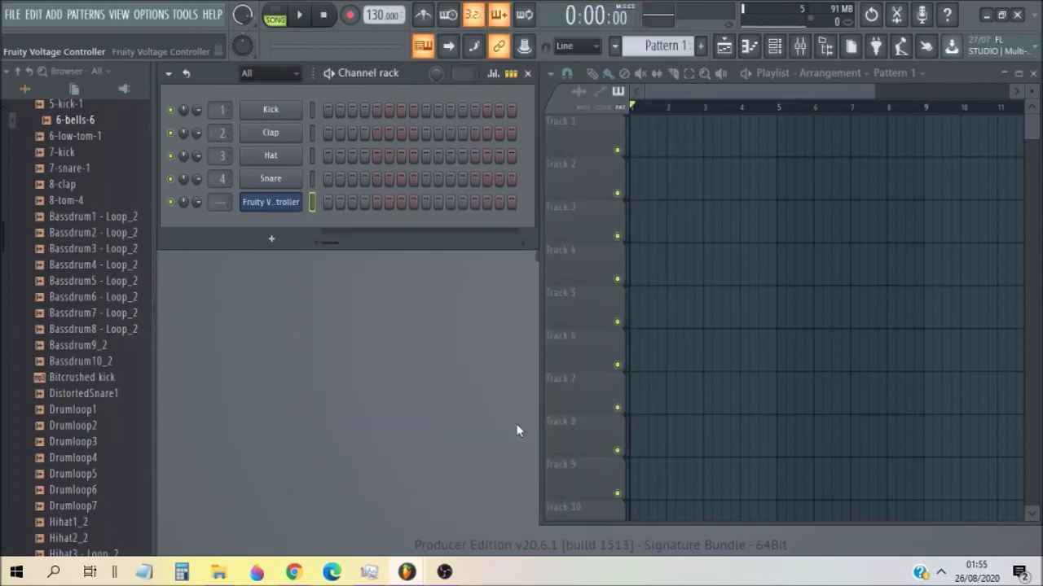